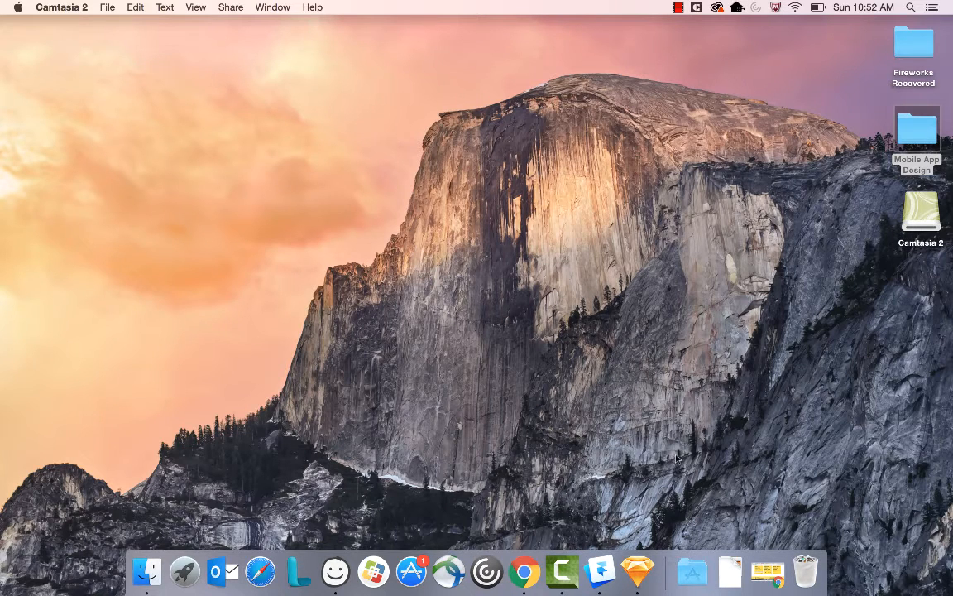
Quit the running Sketch app, relaunch it through a system search for "sketch", and dismiss its welcome window.
left_click(637, 568)
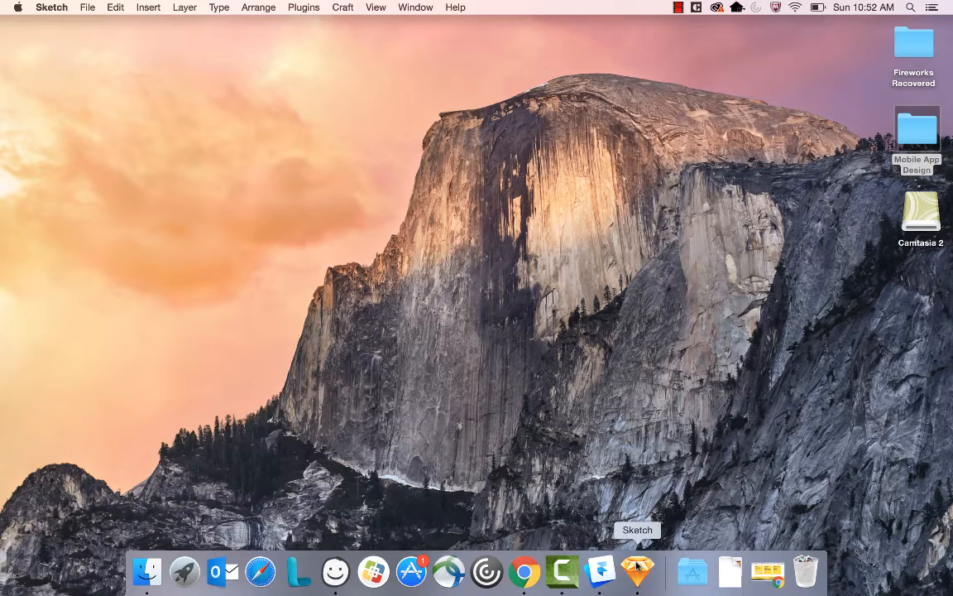
right_click(638, 568)
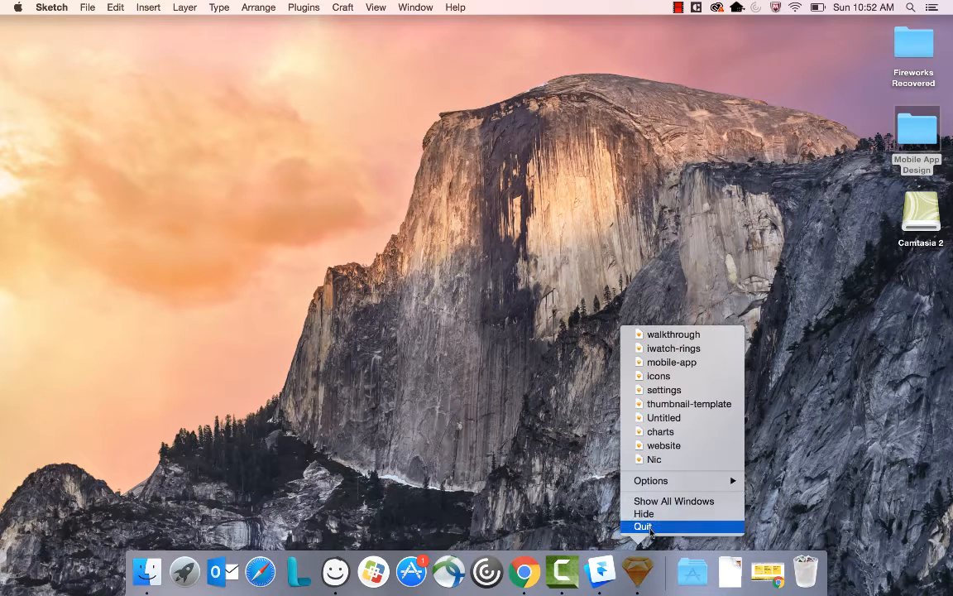
left_click(650, 526)
key("super+space")
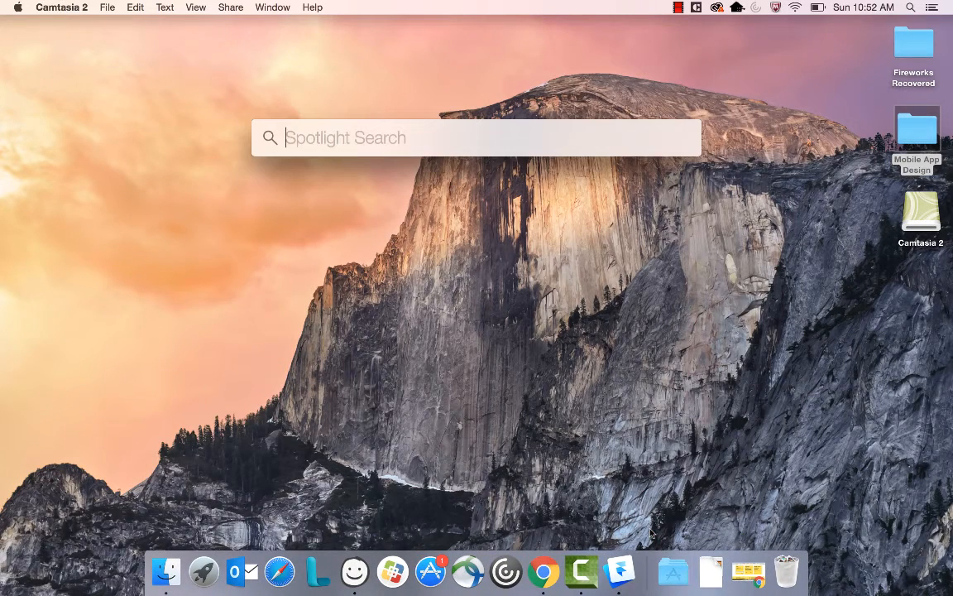
type("sketch")
key("Return")
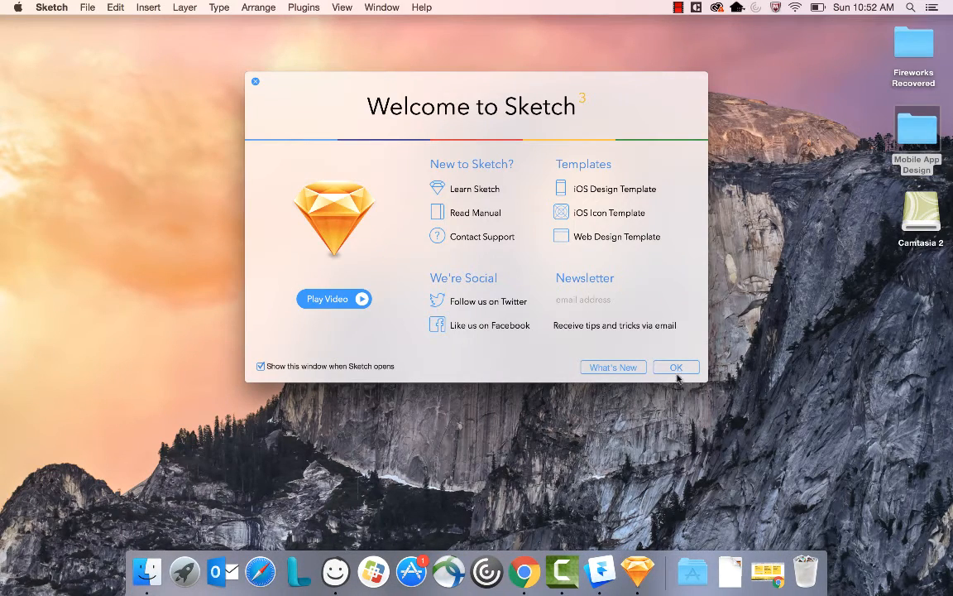
left_click(676, 369)
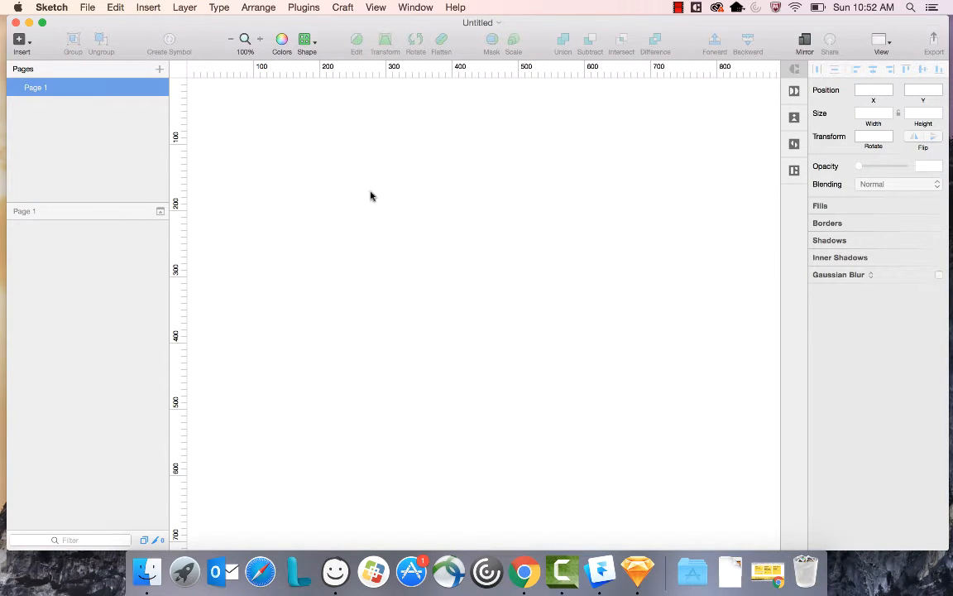
Add an iPhone 6 artboard to the empty page and rename it Dashboard.
left_click(17, 40)
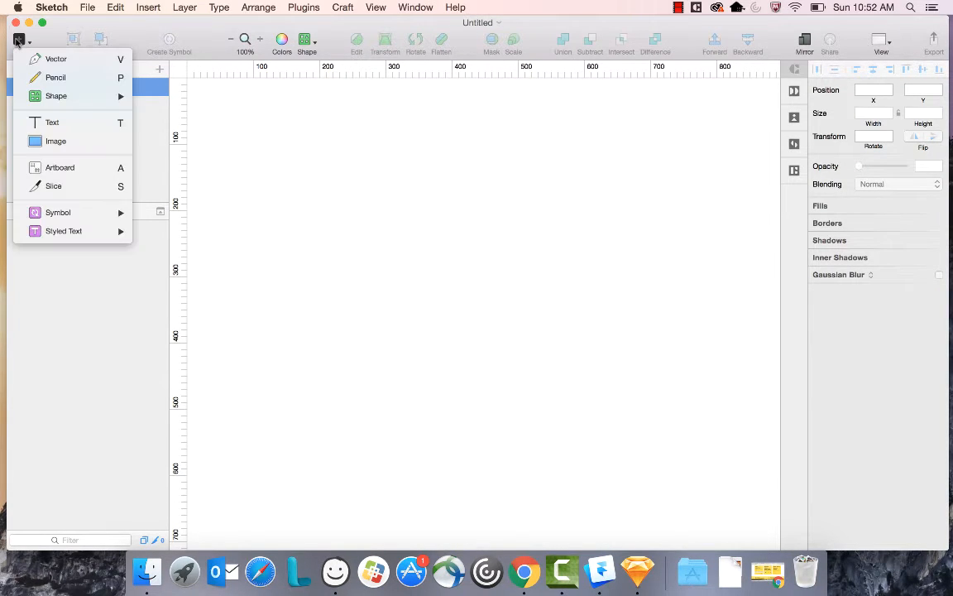
left_click(60, 168)
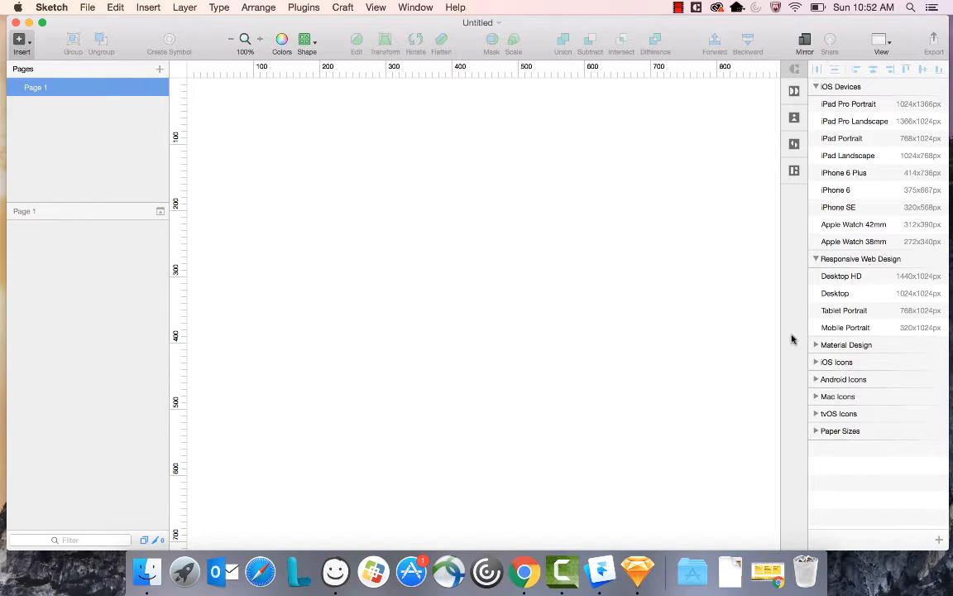
left_click(836, 193)
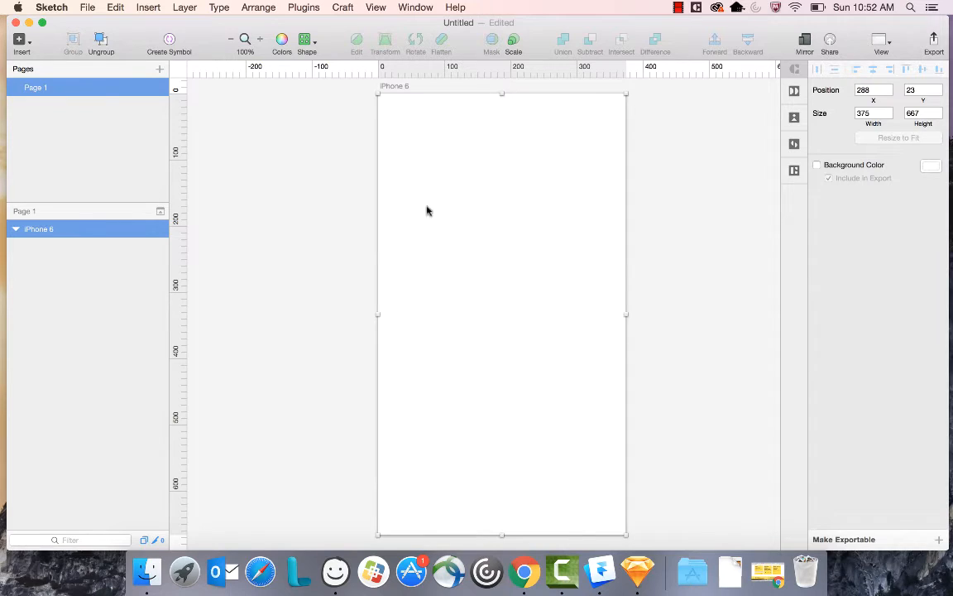
double_click(41, 233)
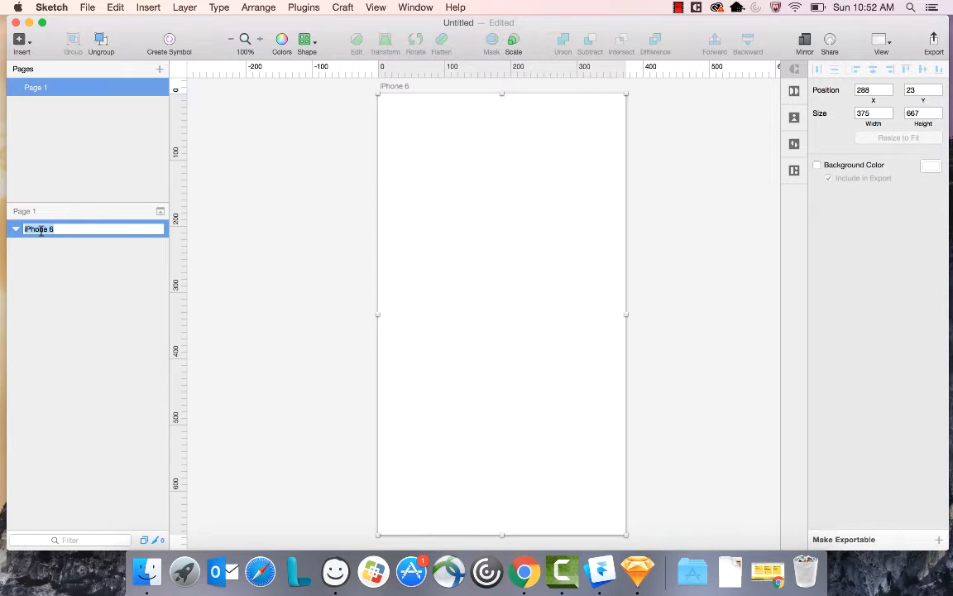
type("Dashboard")
left_click(225, 180)
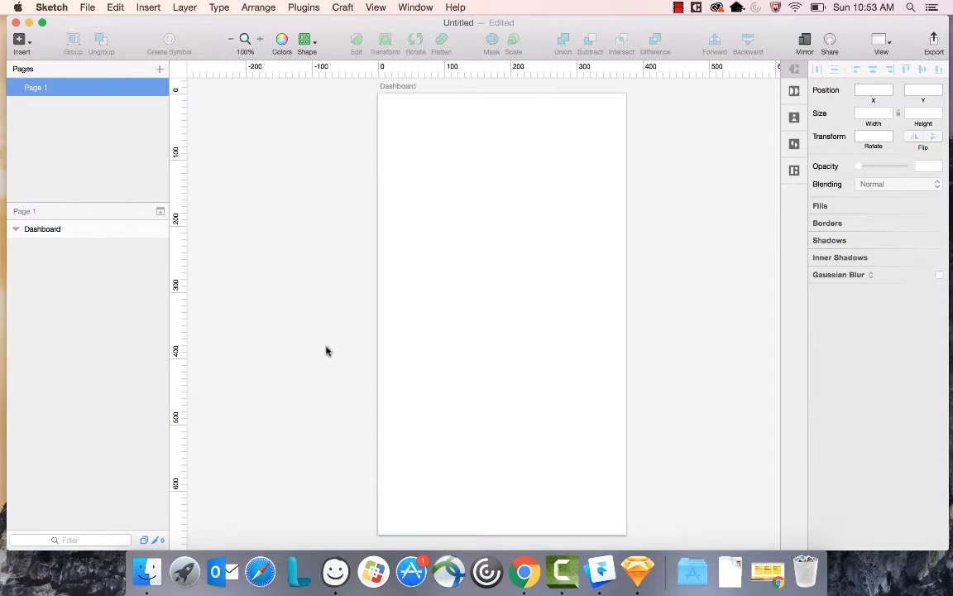
Review the app screens in wireframe.pdf from Mobile App Design > Wireframe > Episode 2, and return to Sketch.
left_click(29, 22)
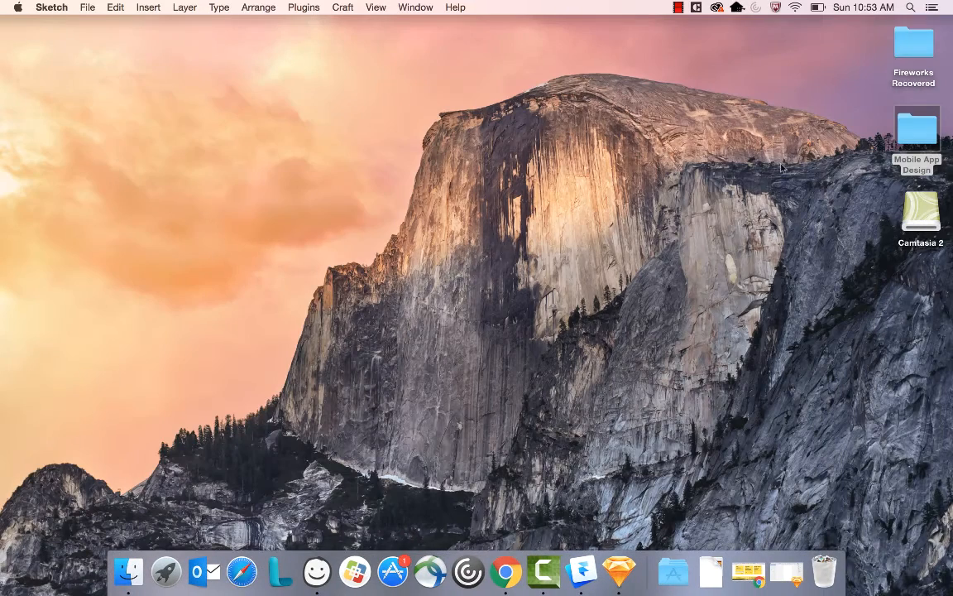
double_click(917, 131)
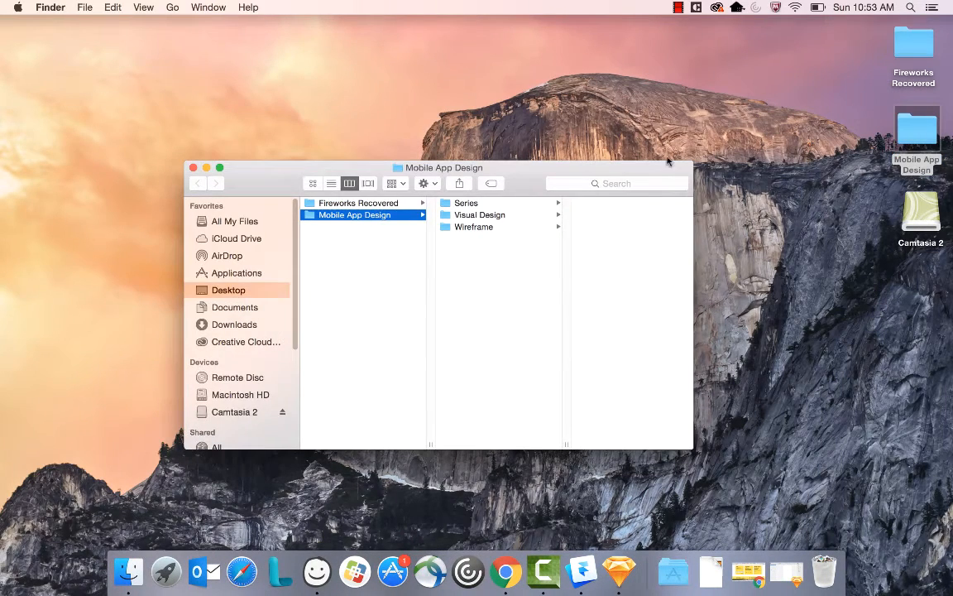
left_click(474, 226)
left_click(590, 216)
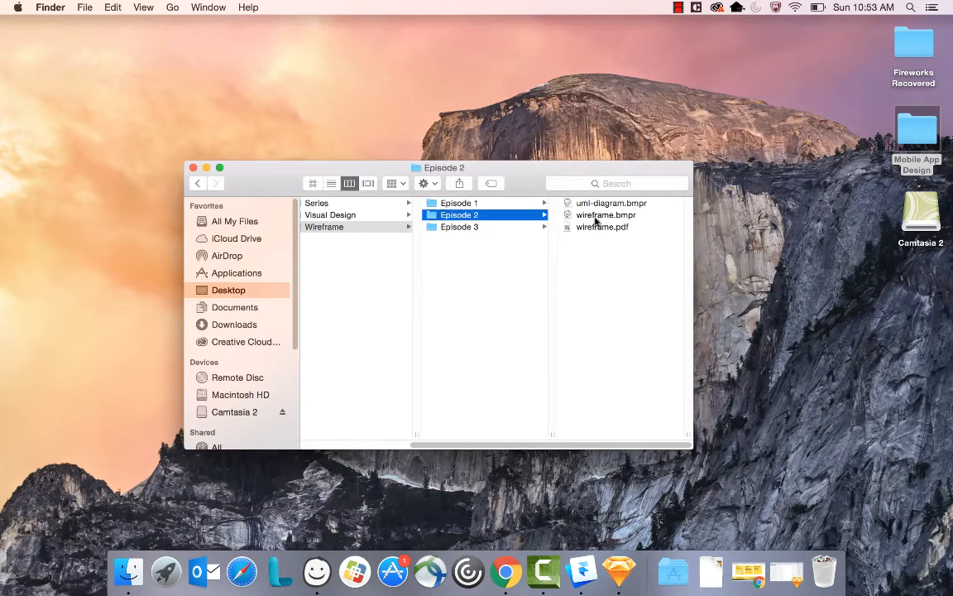
double_click(602, 228)
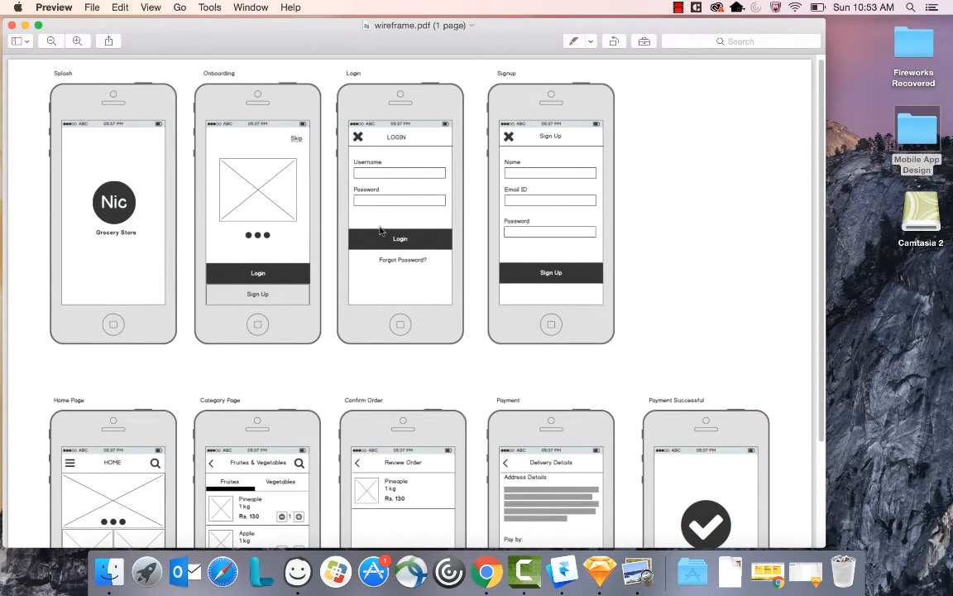
scroll(379, 247, "down", 5)
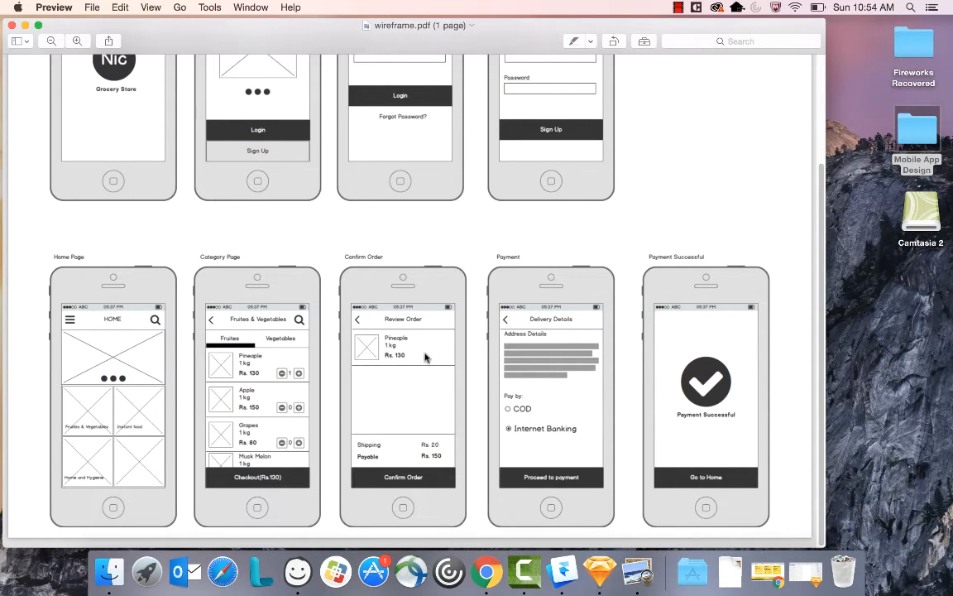
left_click(601, 573)
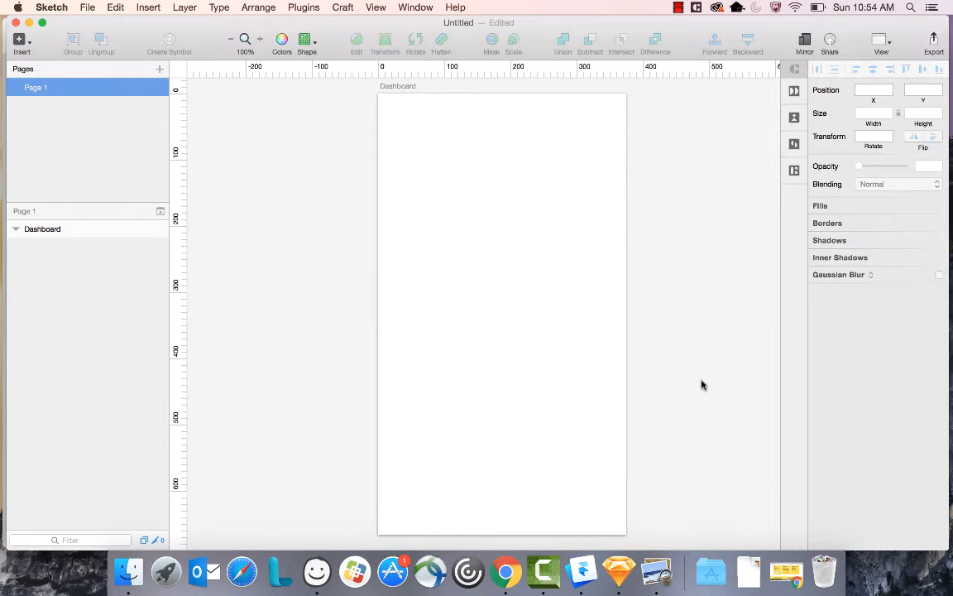
left_click(128, 571)
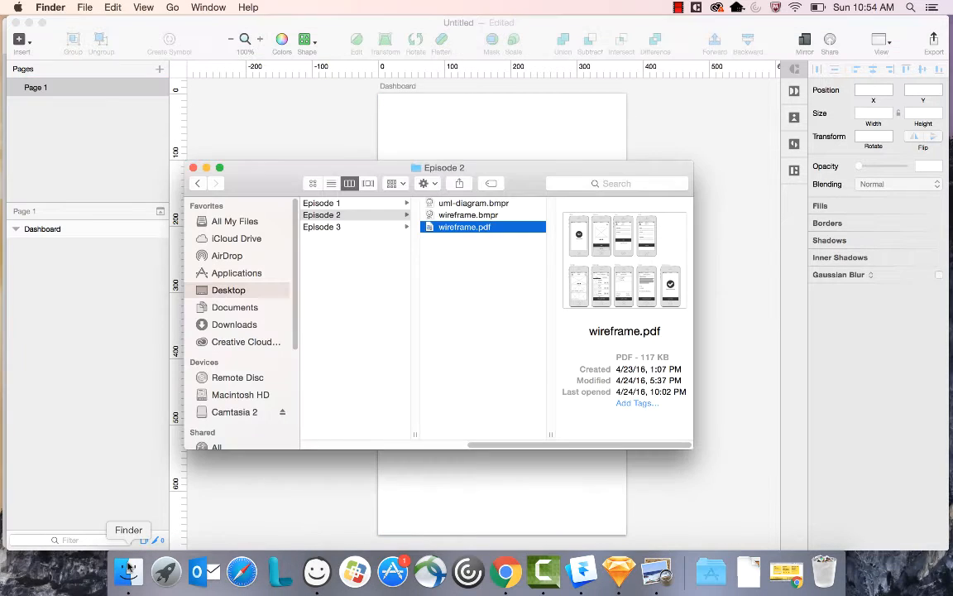
left_click(635, 504)
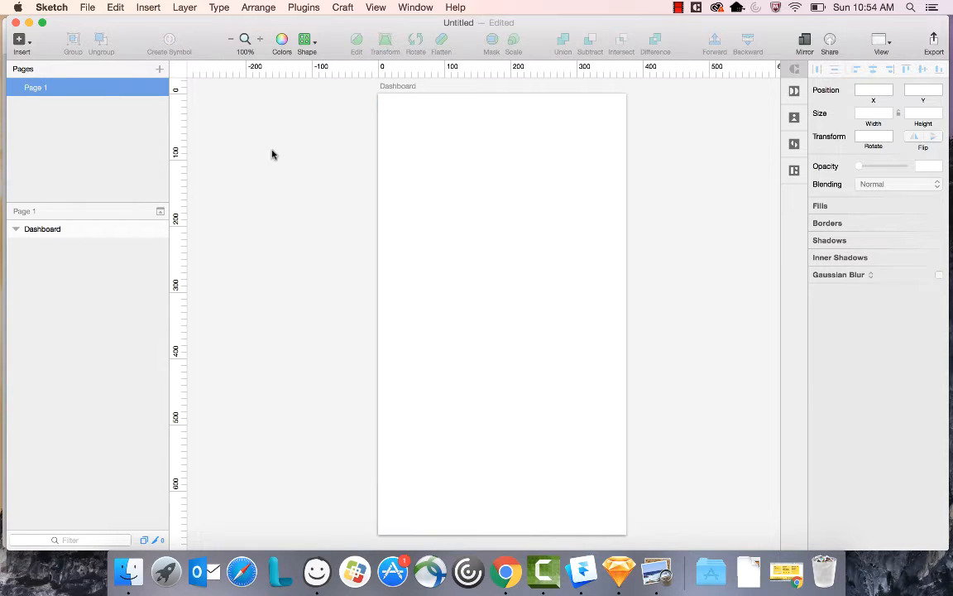
Draw a full-width rectangle about 375 × 73 px across the lower part of the Dashboard artboard.
left_click(305, 42)
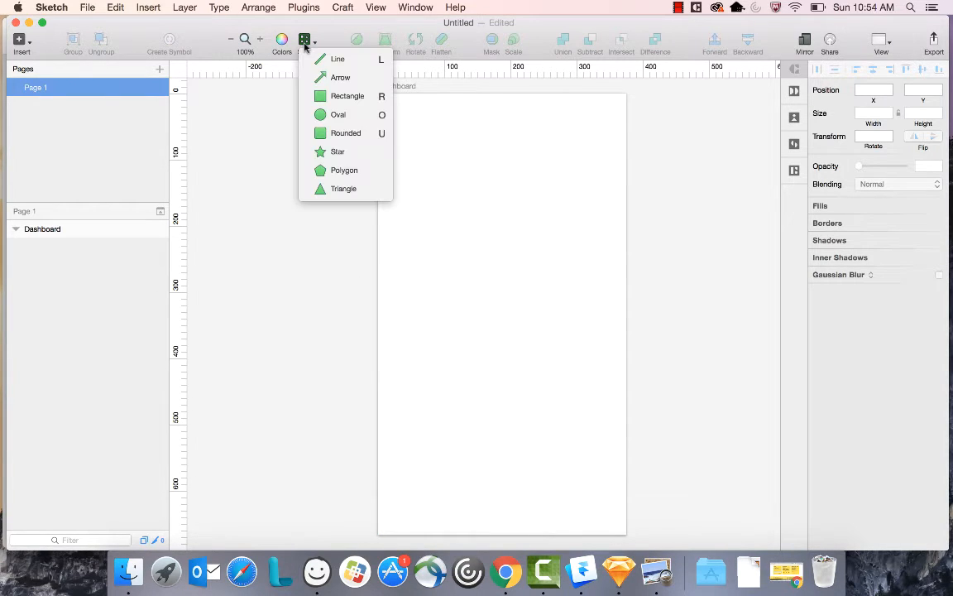
left_click(332, 99)
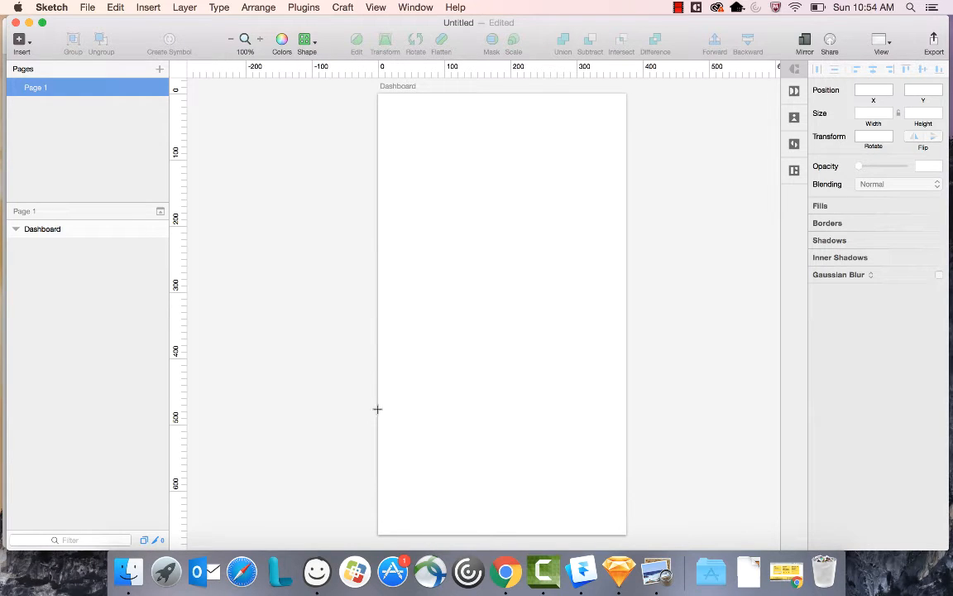
left_click_drag(377, 408, 623, 460)
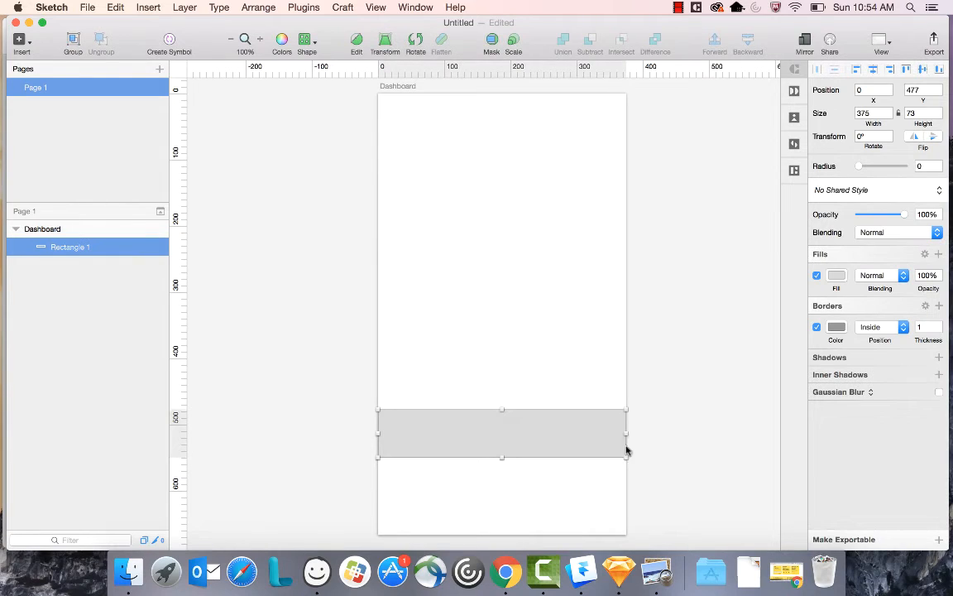
Set the rectangle's height to 60 px and move it flush with the artboard's bottom edge.
left_click(917, 114)
key("BackSpace")
key("BackSpace")
type("60")
key("Return")
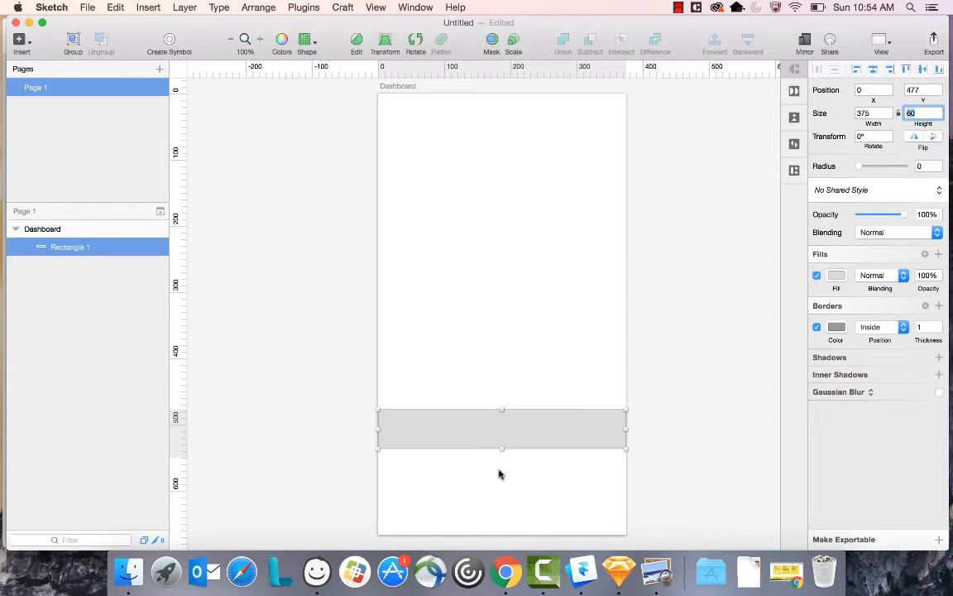
left_click_drag(536, 427, 541, 512)
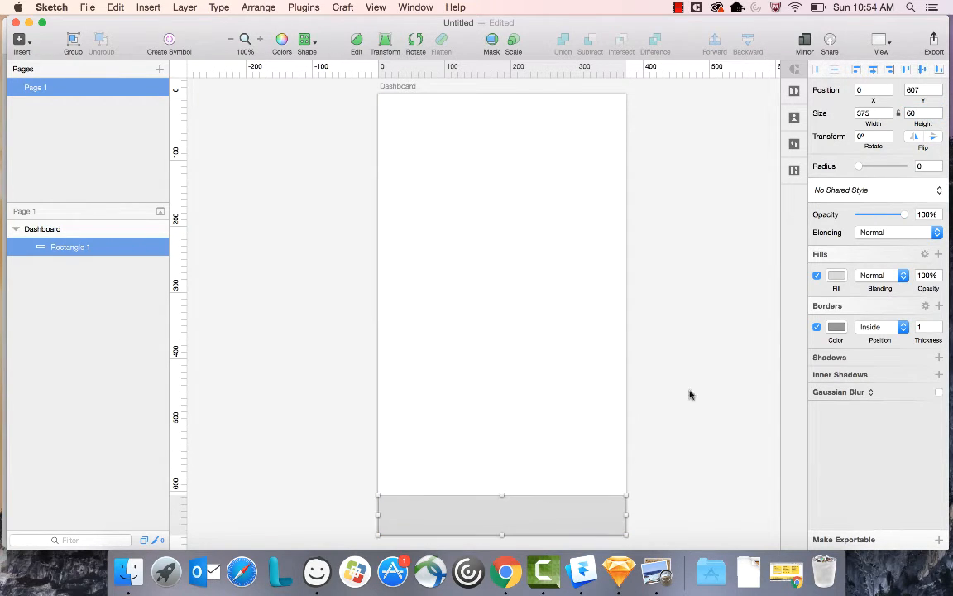
Turn off the rectangle's border and fill it with a sampled solid blue, 419BF9.
left_click(817, 328)
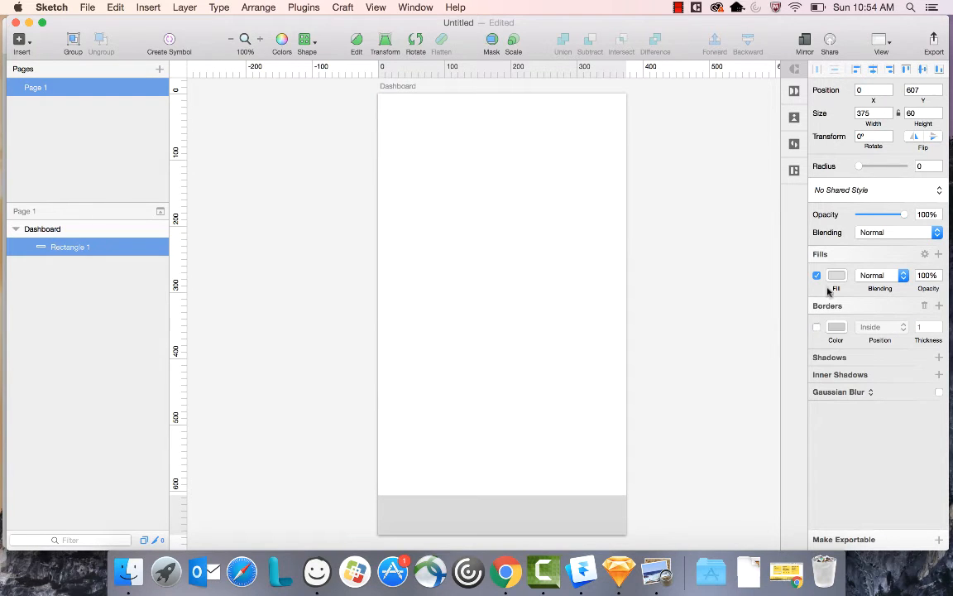
left_click(836, 277)
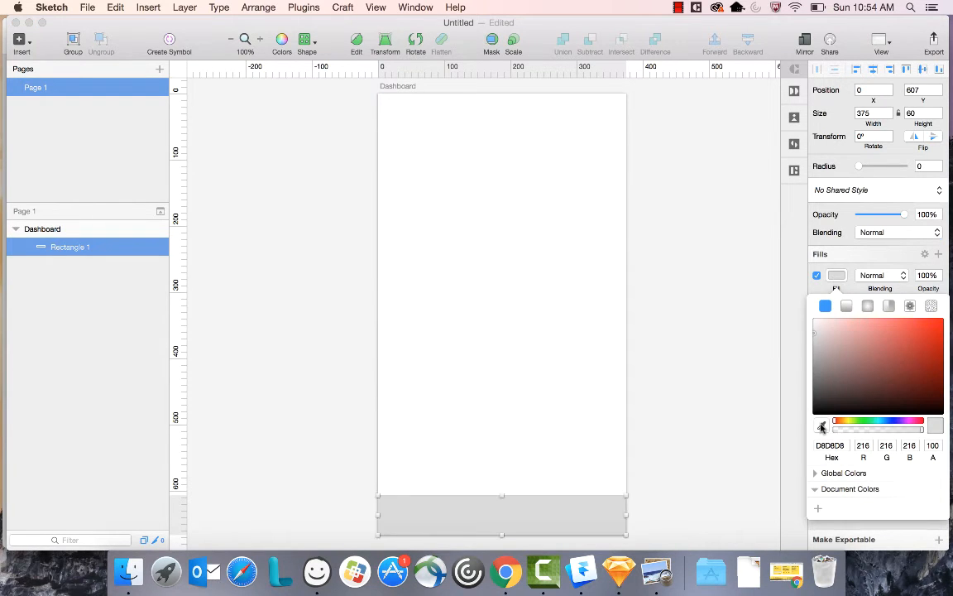
left_click(822, 426)
left_click(821, 305)
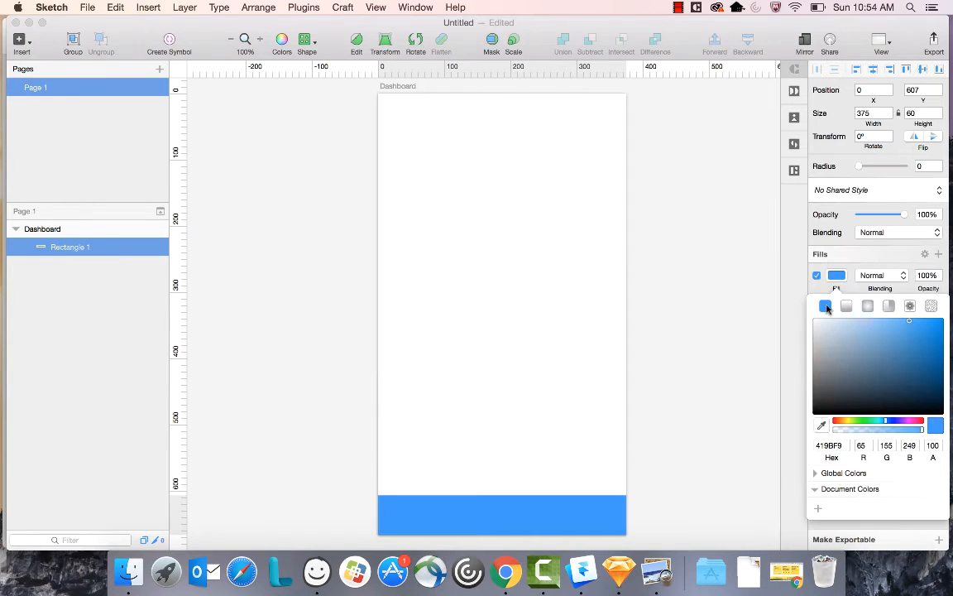
left_click(592, 417)
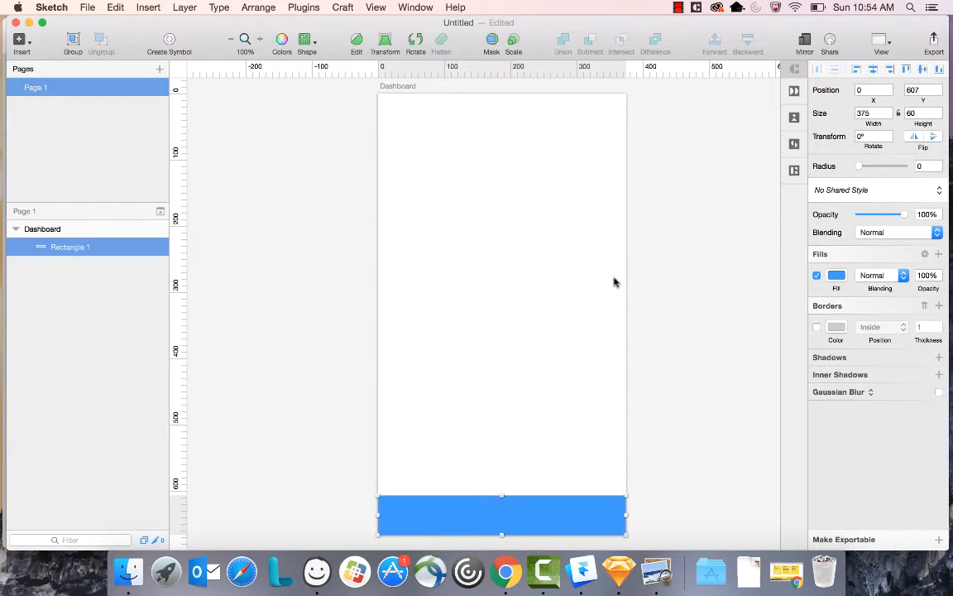
Move the blue bar straight up to a Y position of about 381 on the Dashboard artboard.
left_click(427, 304)
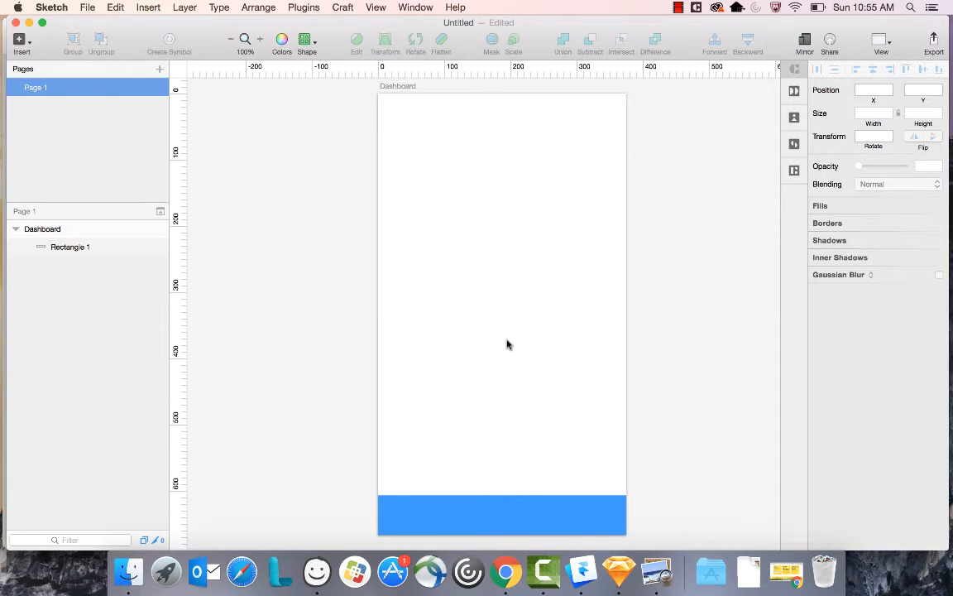
left_click_drag(516, 514, 518, 364)
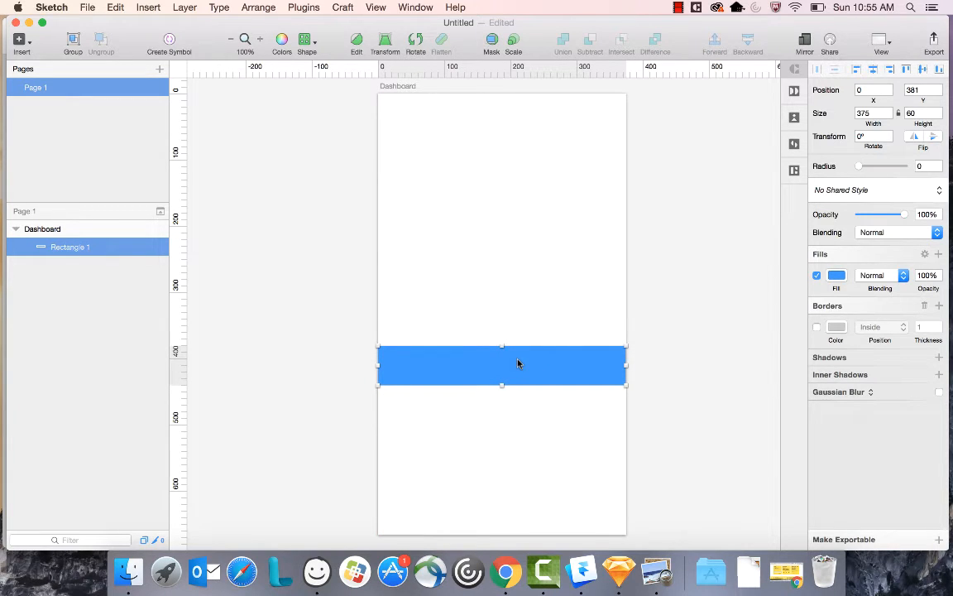
left_click(463, 447)
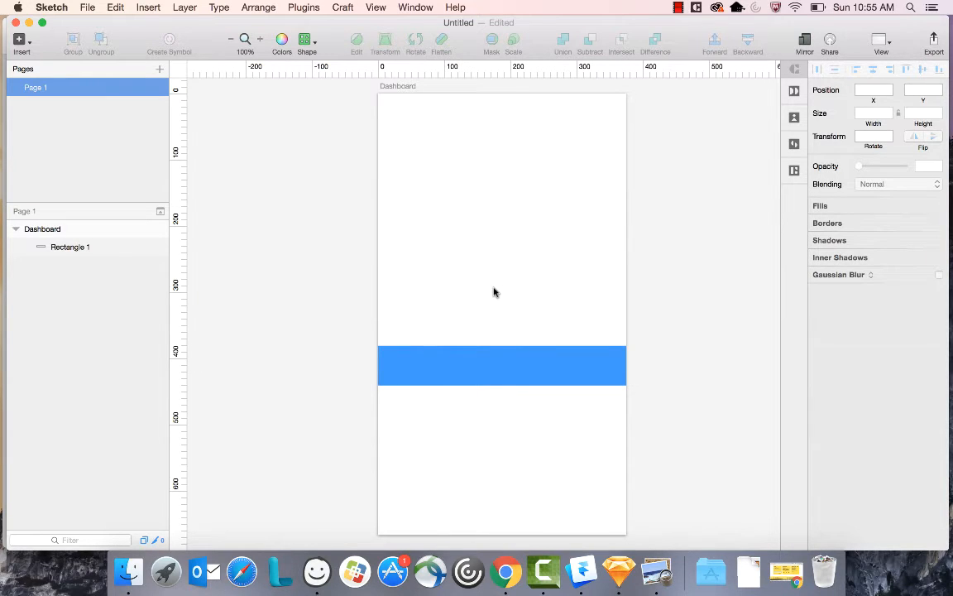
Add the text label "Primary Button" and place it over the blue bar at about X 112, Y 397.
key("t")
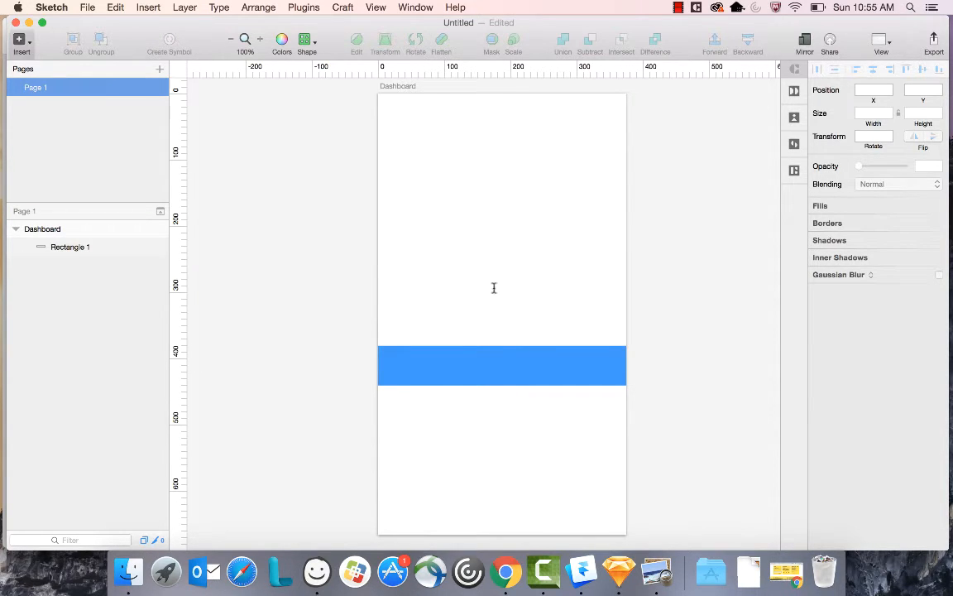
left_click(435, 262)
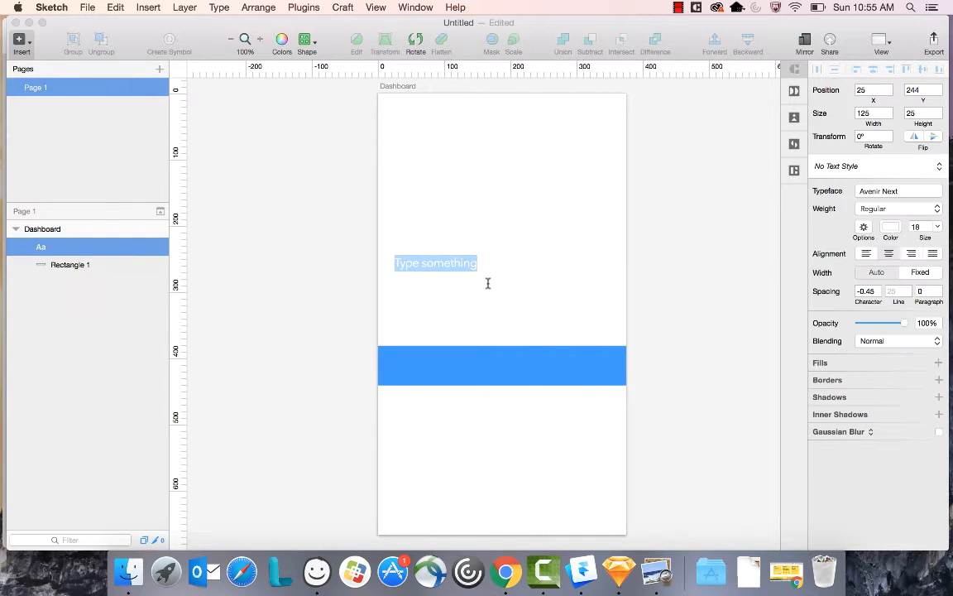
type("L")
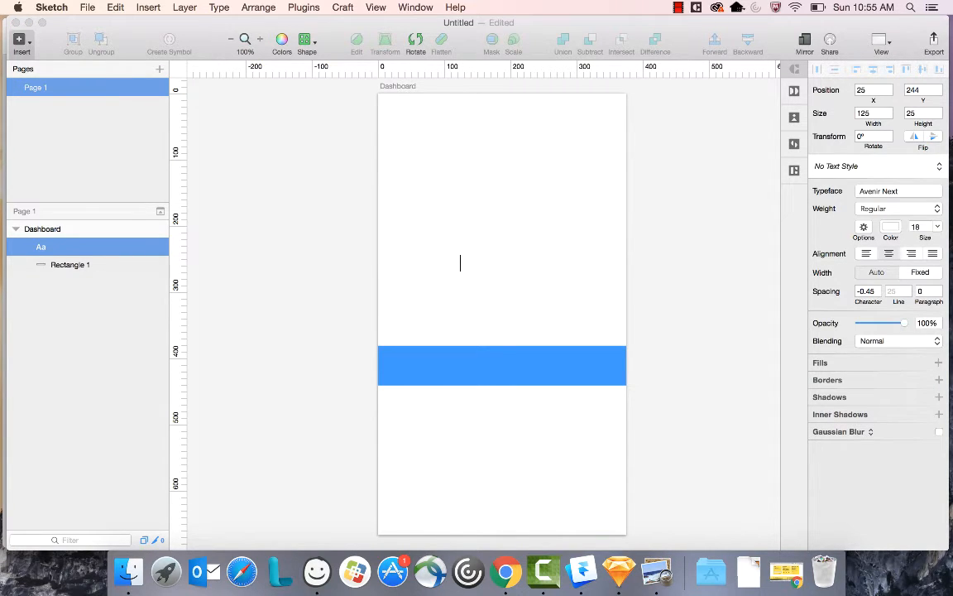
left_click(552, 332)
left_click_drag(454, 265, 510, 370)
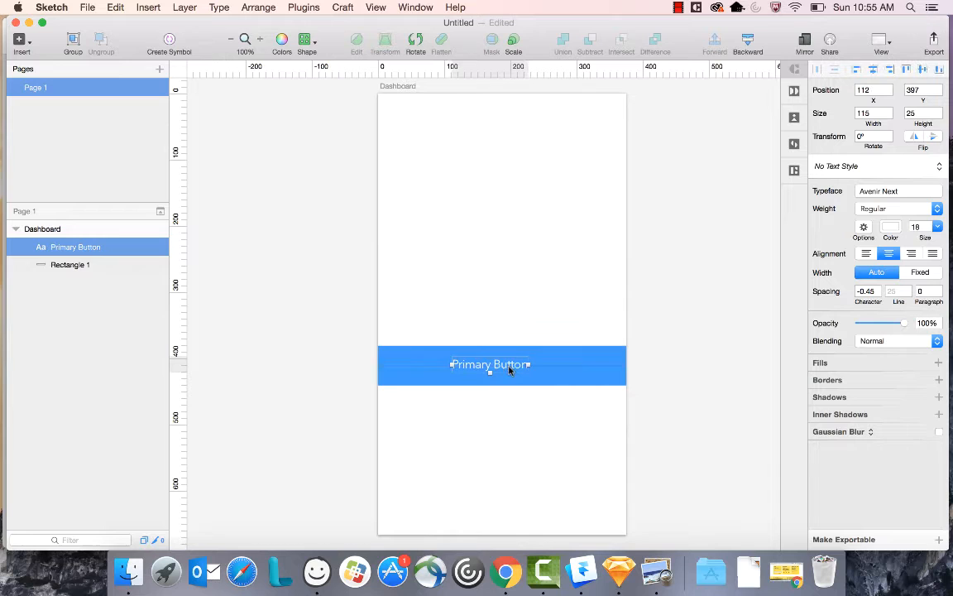
Centre the "Primary Button" label horizontally and vertically on the blue bar.
left_click(555, 370, "shift")
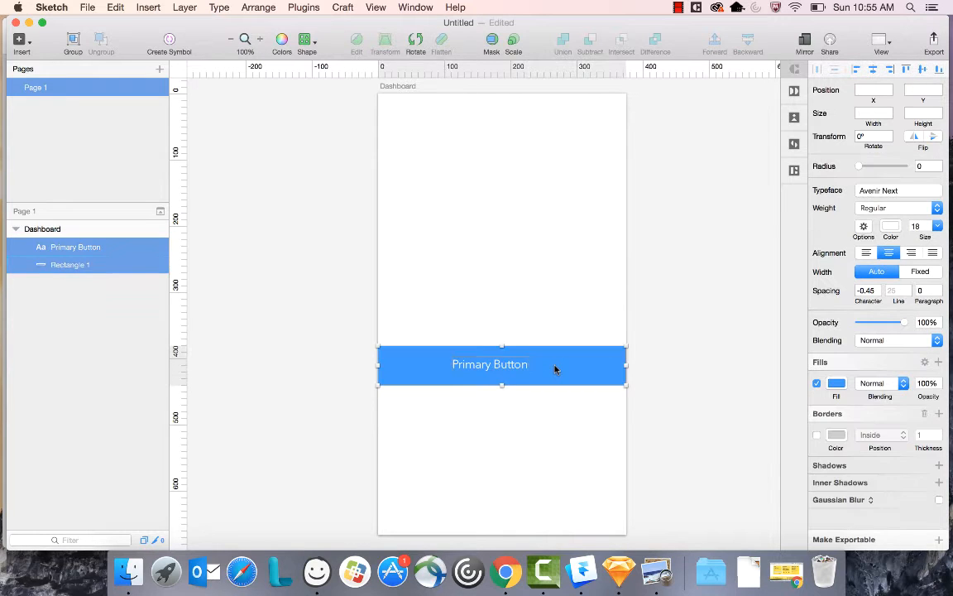
left_click(874, 71)
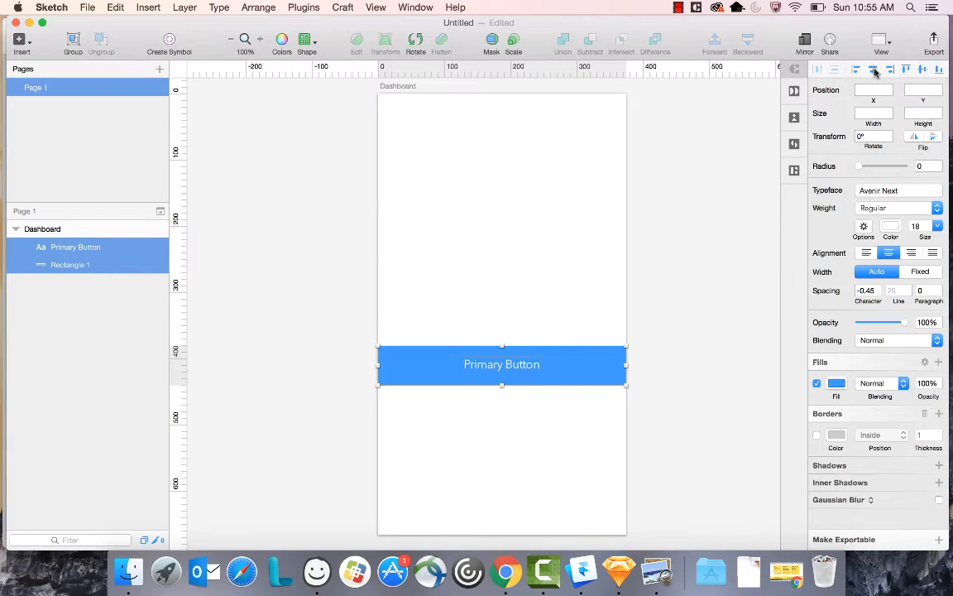
left_click(922, 72)
left_click(536, 221)
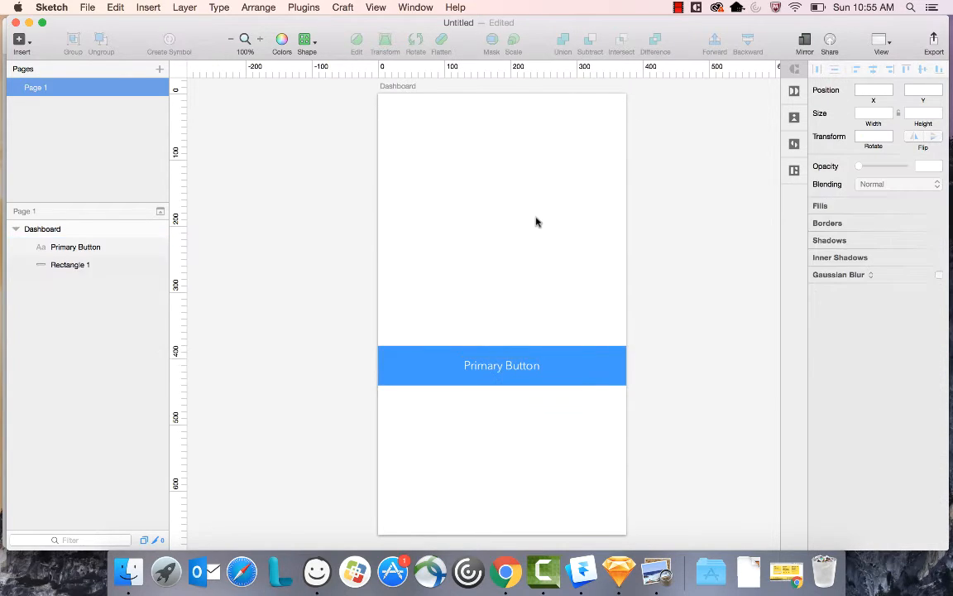
left_click(493, 369)
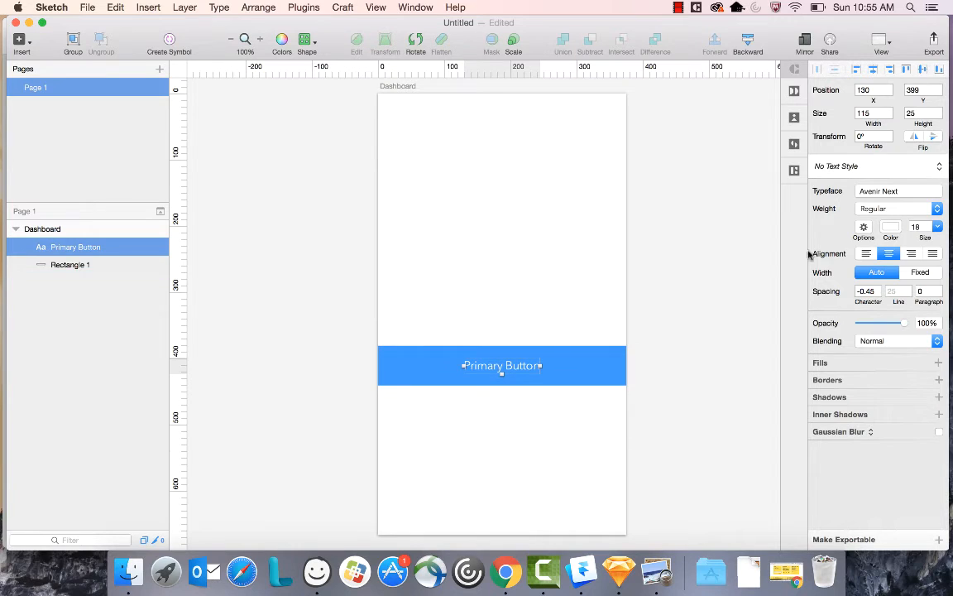
left_click(589, 275)
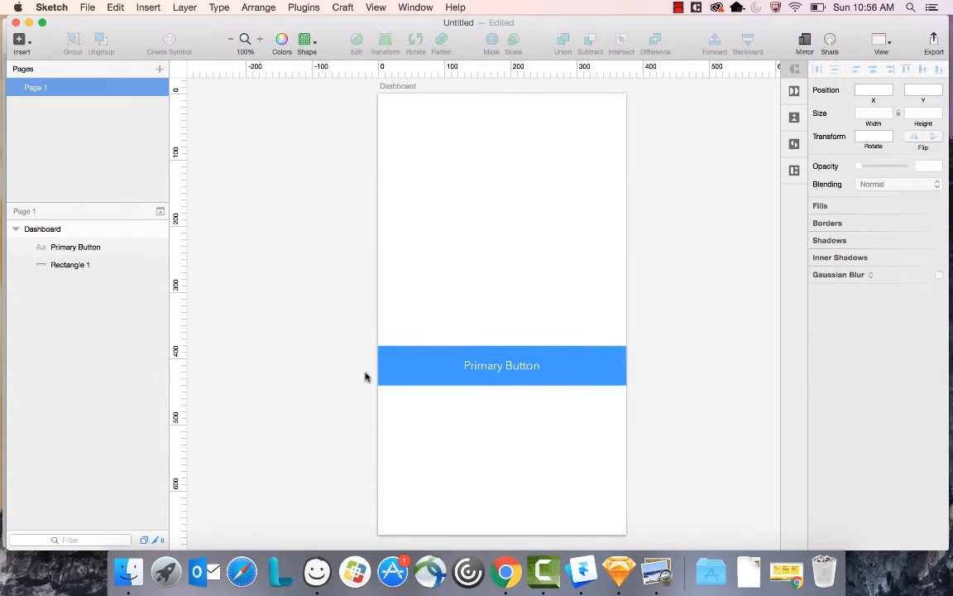
Group the "Primary Button" label with the blue bar behind it.
left_click(536, 381)
left_click(515, 367, "shift")
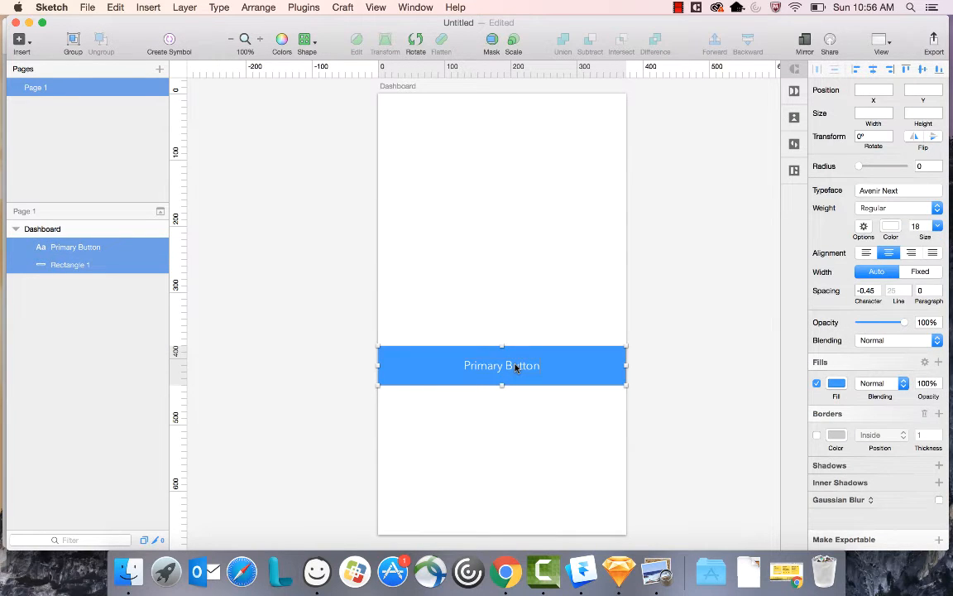
right_click(581, 359)
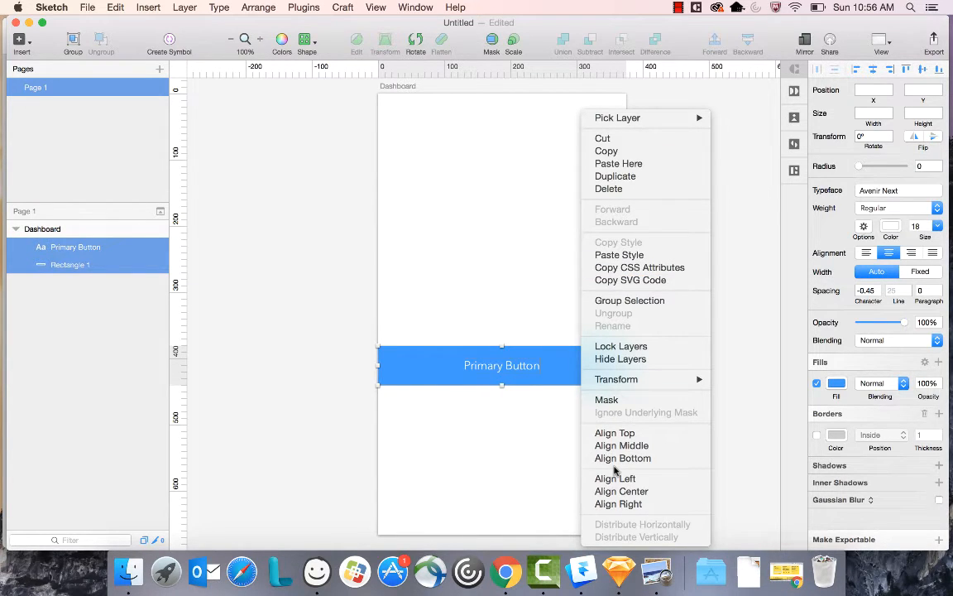
right_click(115, 249)
right_click(115, 249)
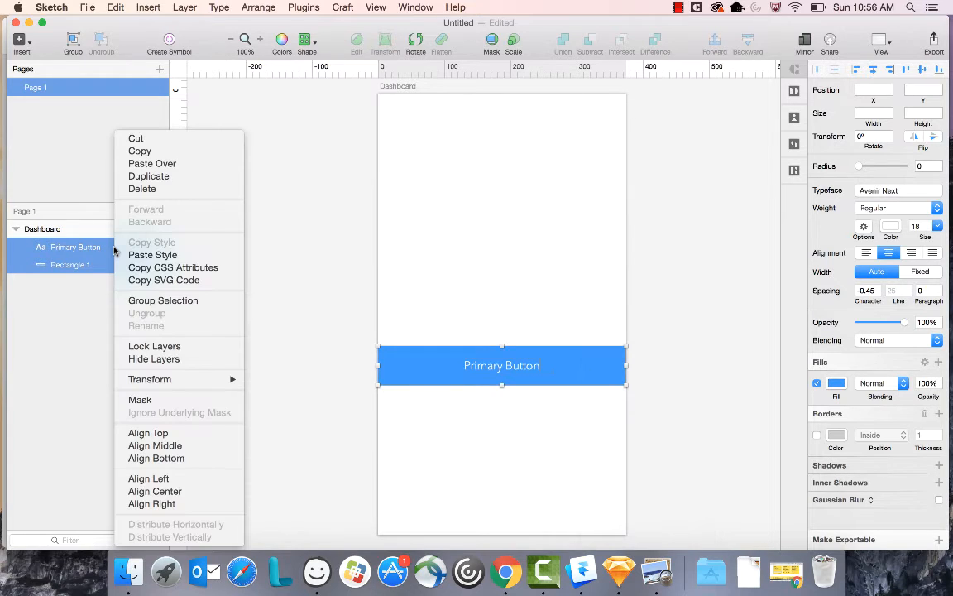
left_click(205, 301)
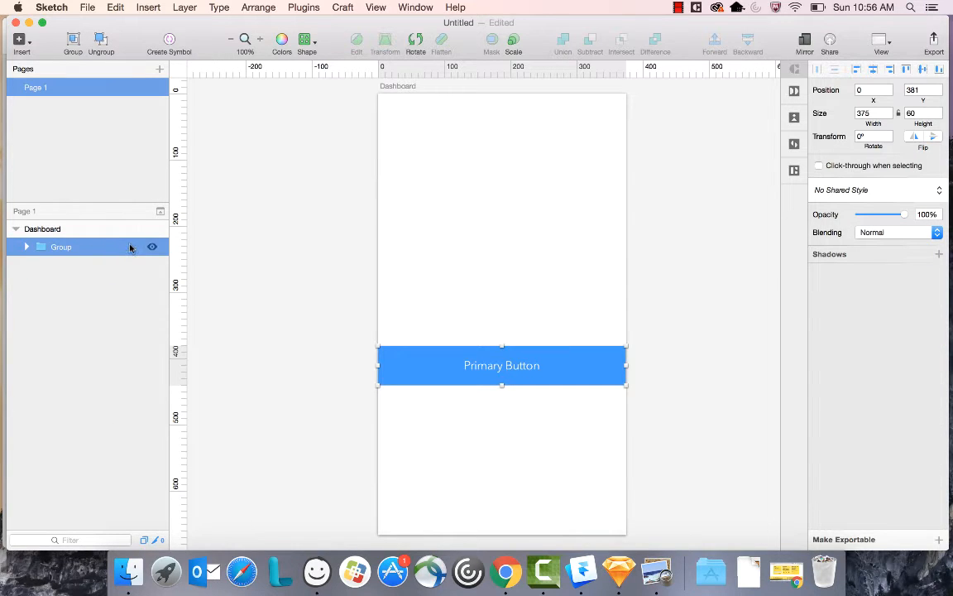
Convert the blue button group into a symbol named "Pimary Button", stored on the Symbols page.
right_click(130, 249)
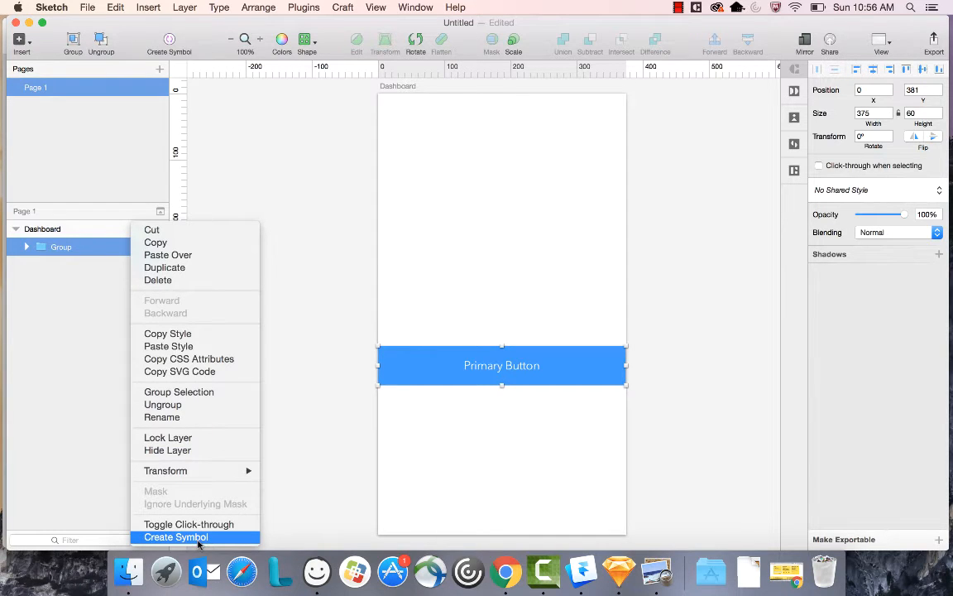
left_click(199, 538)
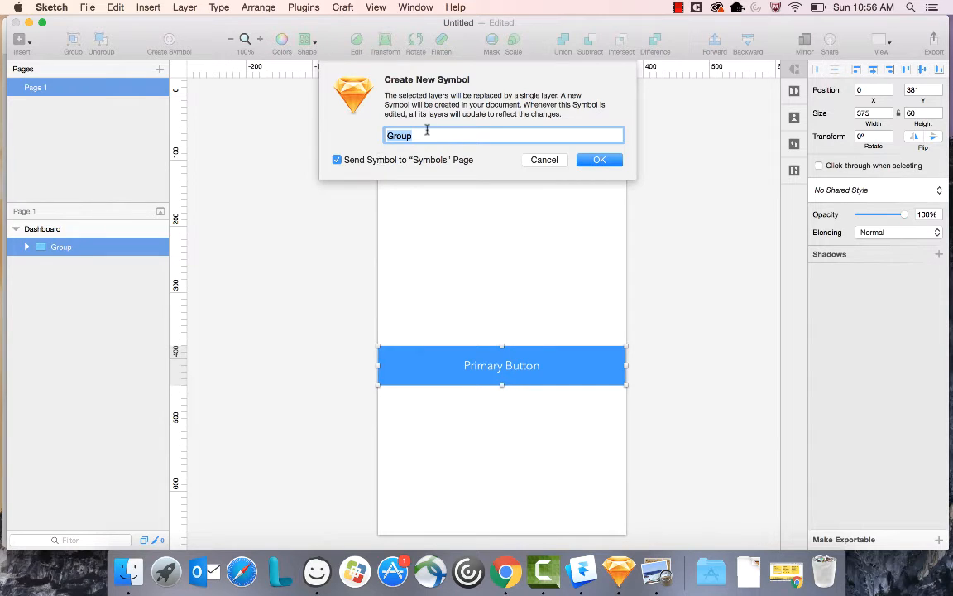
type("Pr")
type("imary Button")
left_click(605, 162)
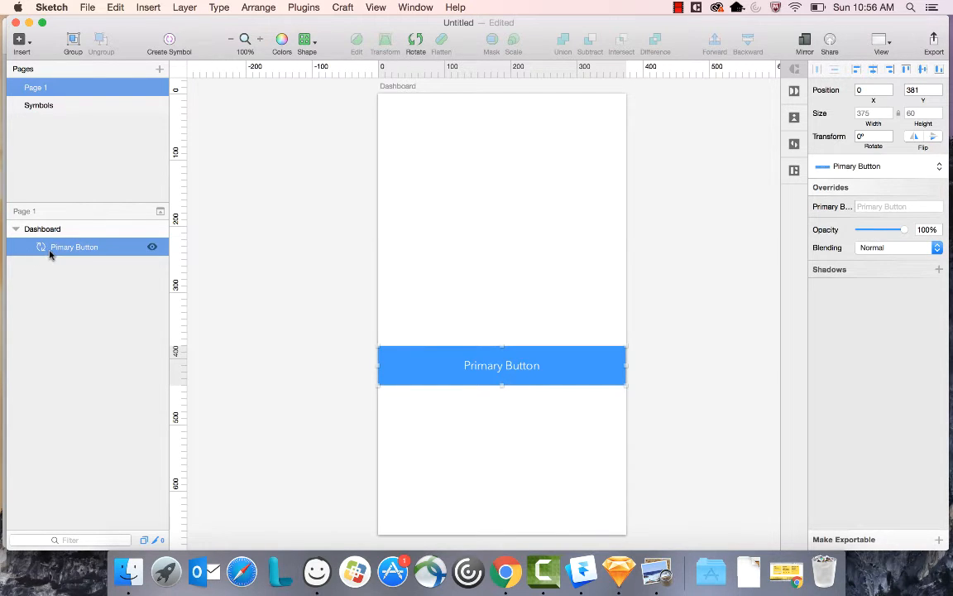
left_click(445, 309)
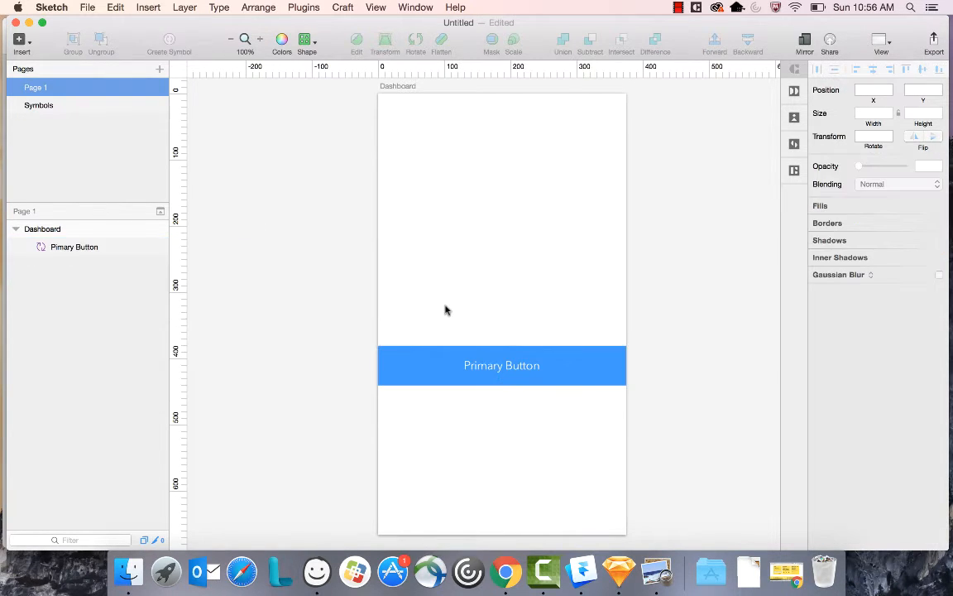
Look at the symbols available for insertion in the document.
left_click(22, 43)
mouse_move(73, 213)
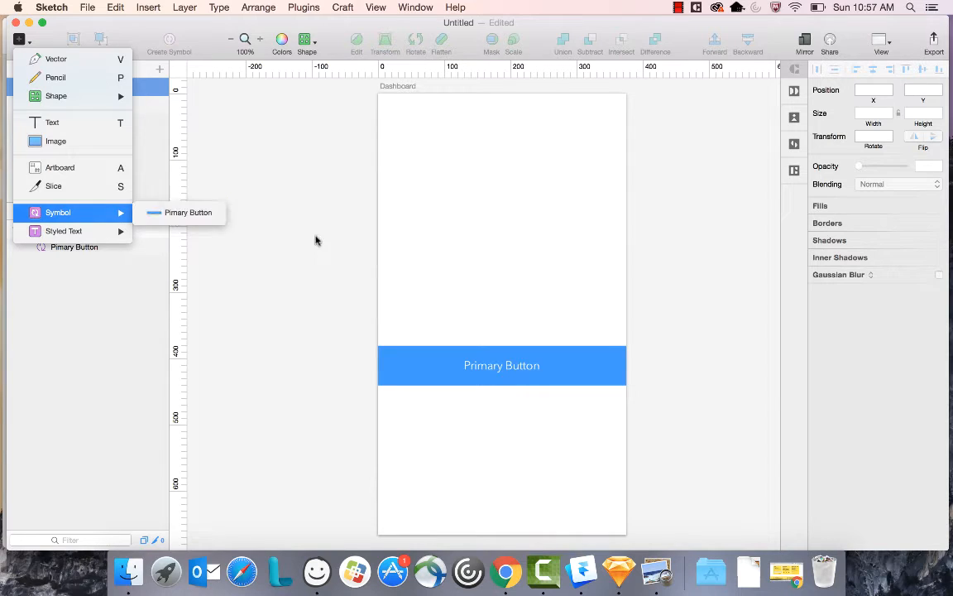
left_click(485, 263)
Try out a duplicate of the blue button symbol lower down at about Y 495, and delete the copy.
left_click(509, 356)
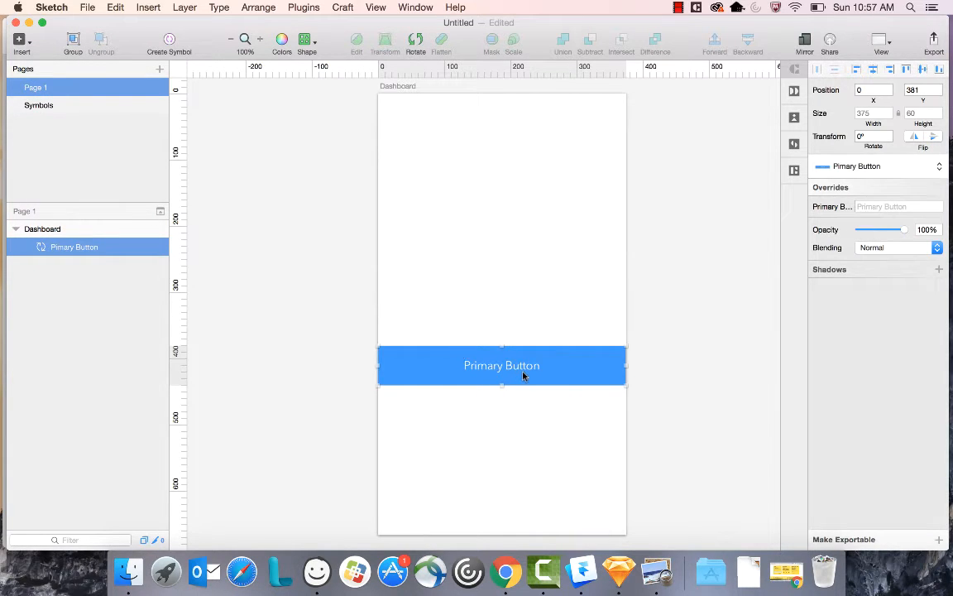
right_click(525, 375)
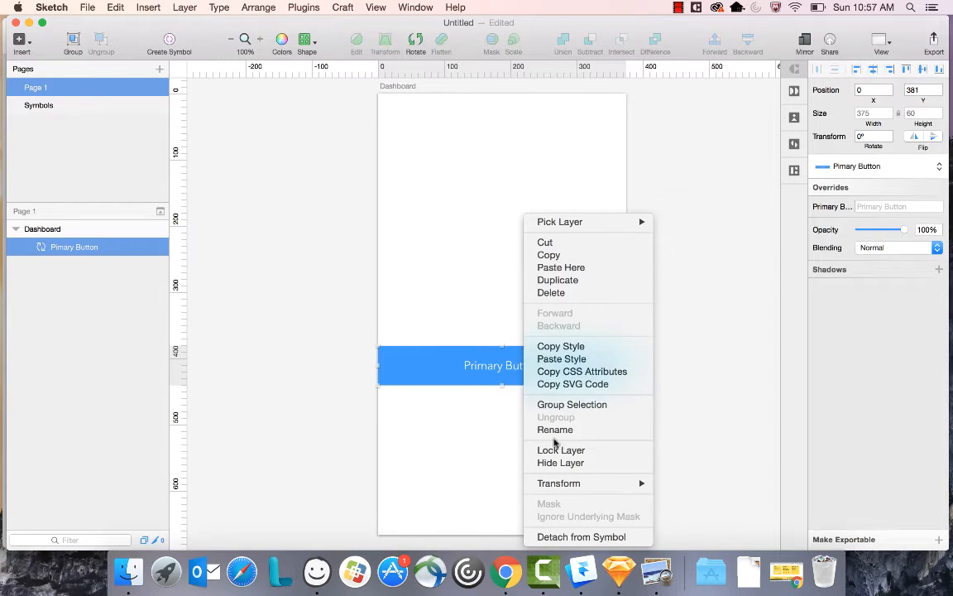
left_click(569, 280)
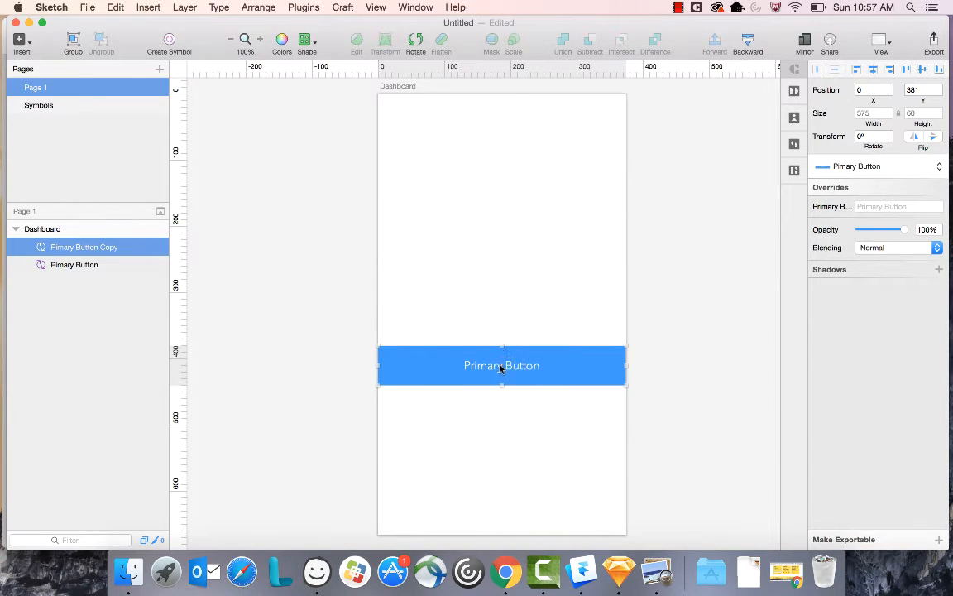
left_click_drag(502, 368, 501, 443)
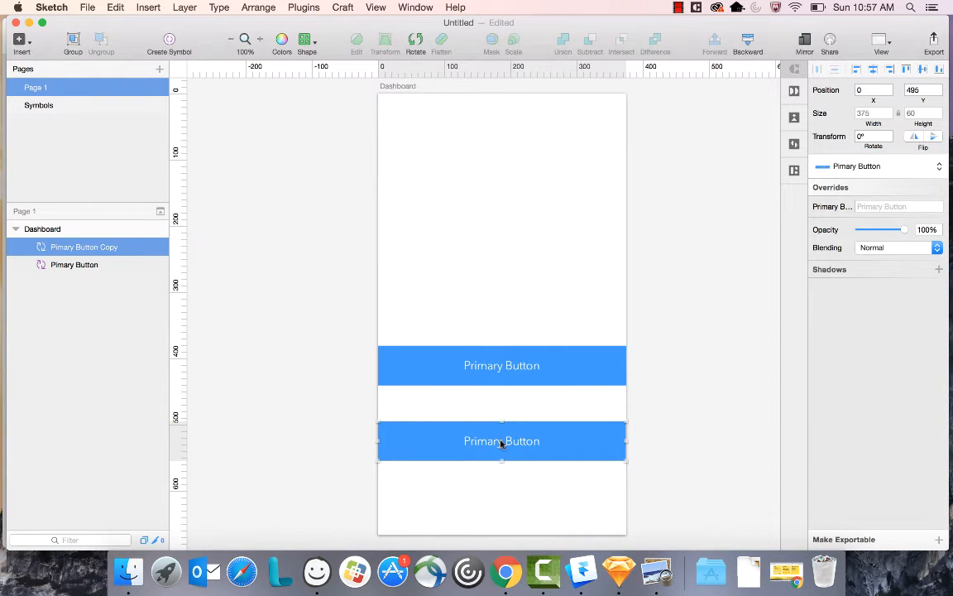
key("Delete")
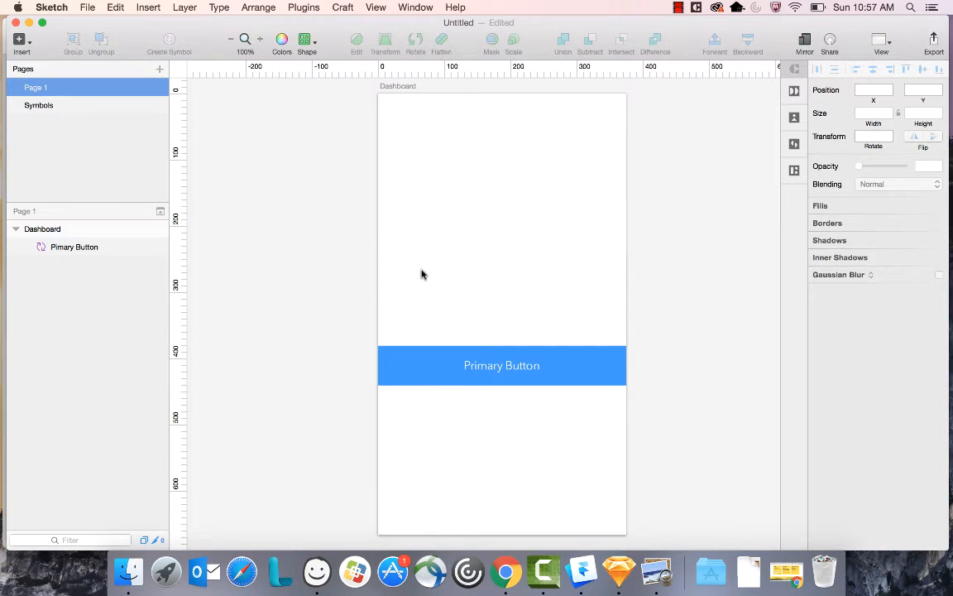
Draw a full-width rectangle below the blue button at about Y 483, 375 by 60 px, with its border turned off.
left_click(303, 46)
left_click(319, 96)
left_click_drag(380, 413, 626, 458)
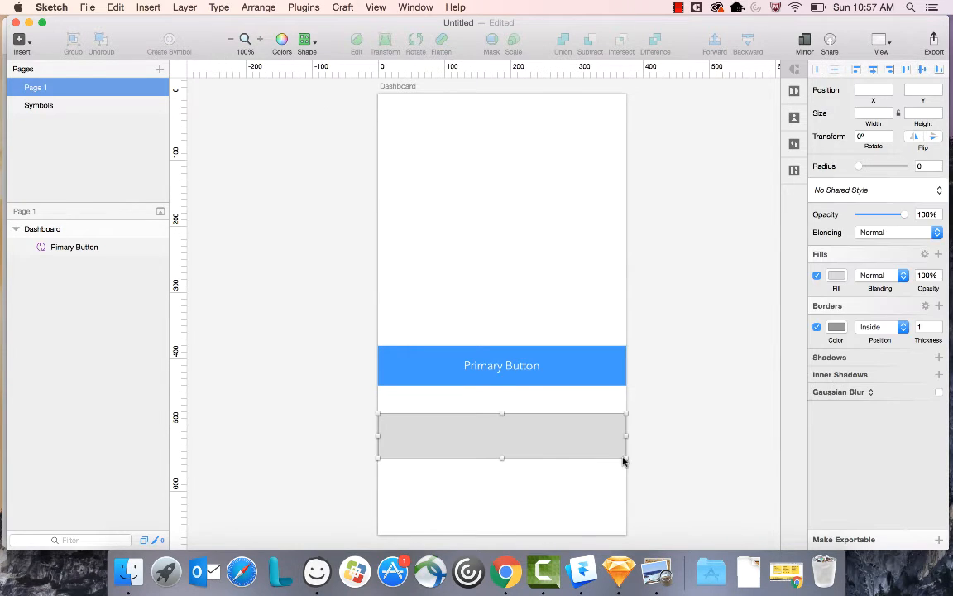
left_click(913, 111)
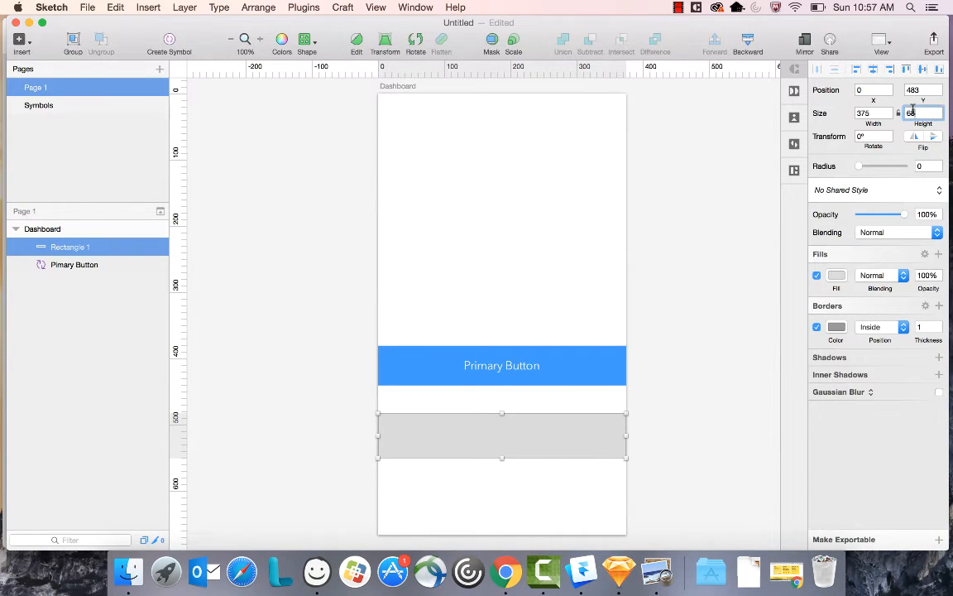
type("60")
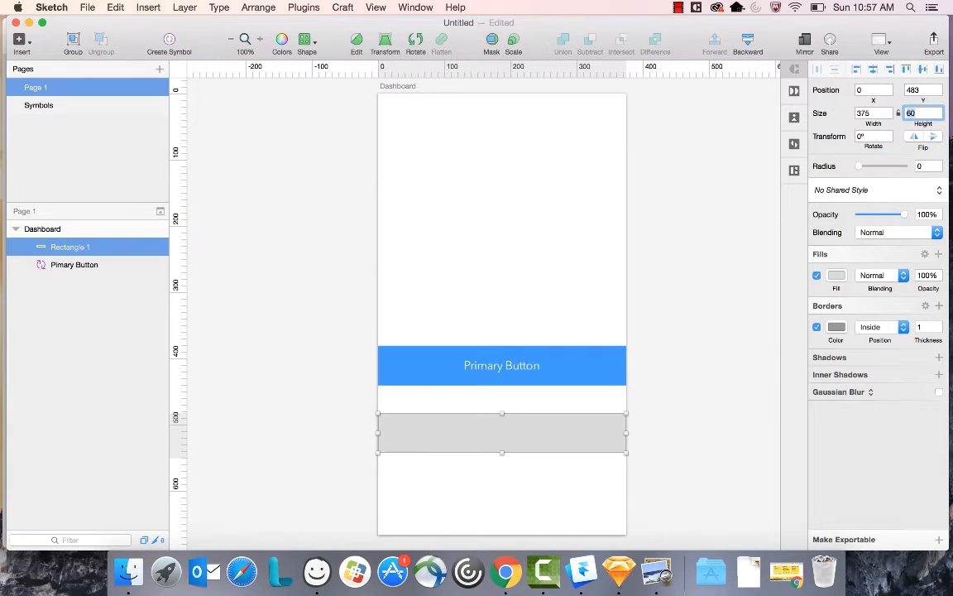
left_click(817, 329)
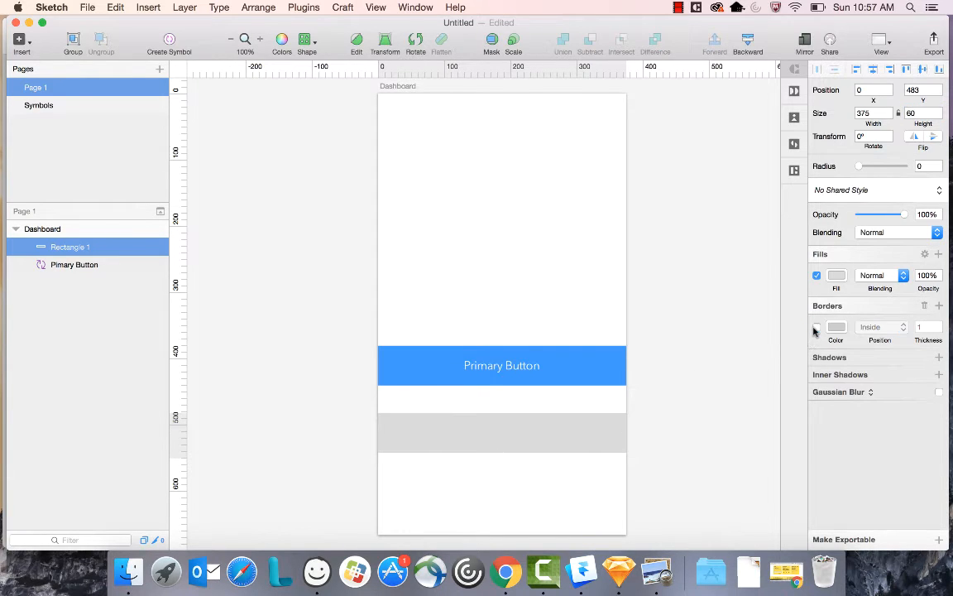
Add the text label "Secondary Button" in black and place it centred over the grey bar at about X 118, Y 499.
key("Escape")
key("t")
left_click(518, 265)
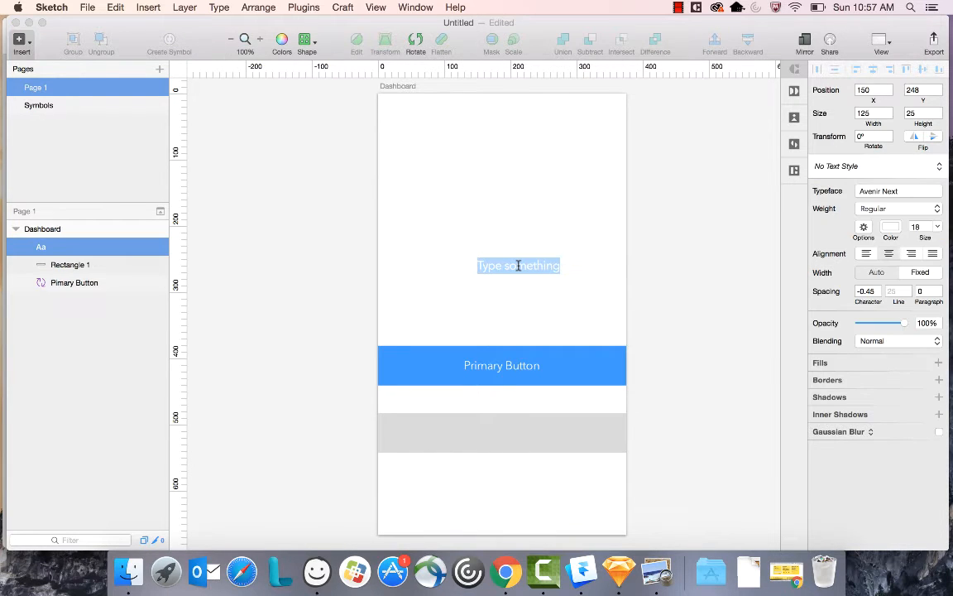
key("BackSpace")
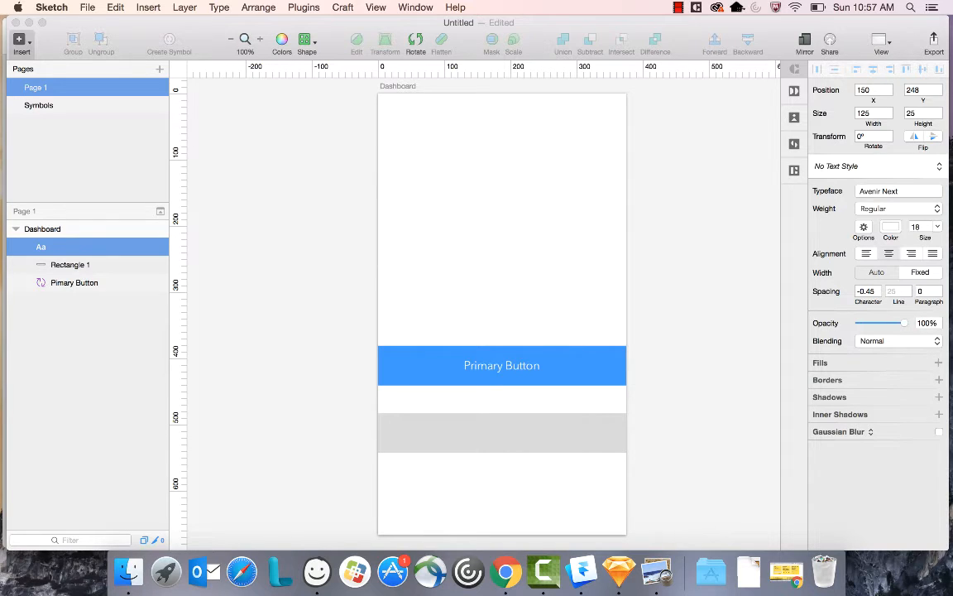
key("super+a")
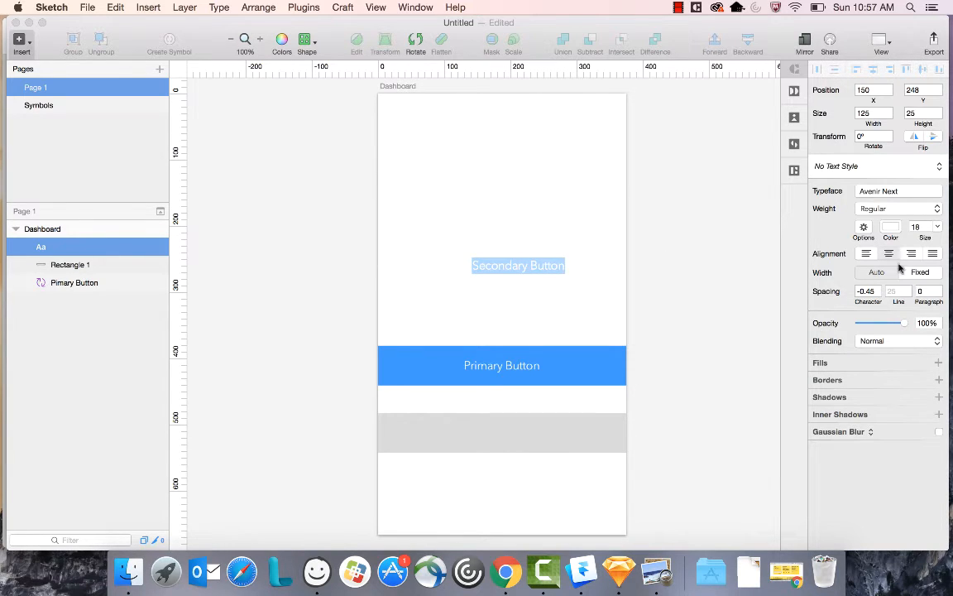
left_click(893, 234)
left_click_drag(821, 304, 801, 351)
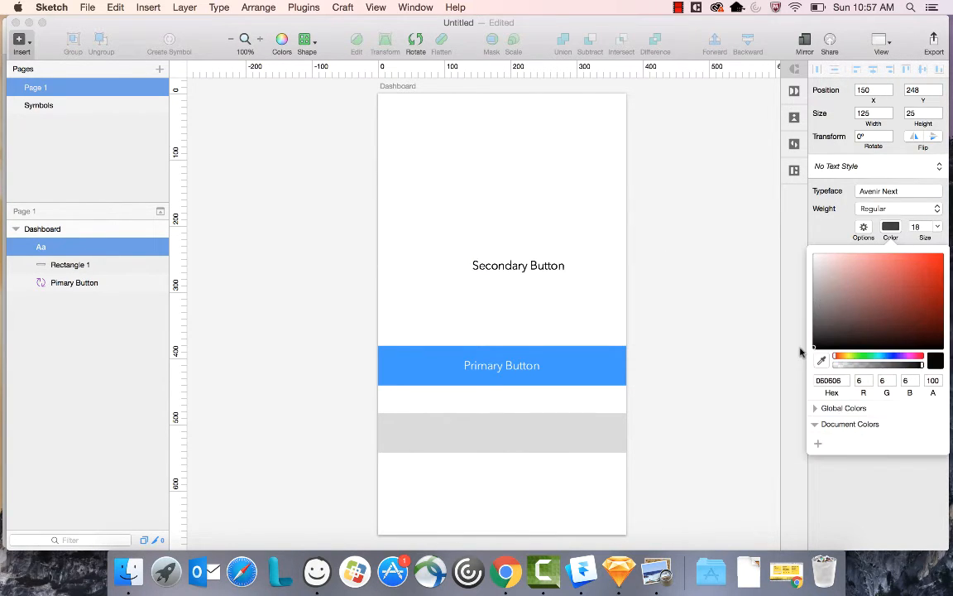
key("Escape")
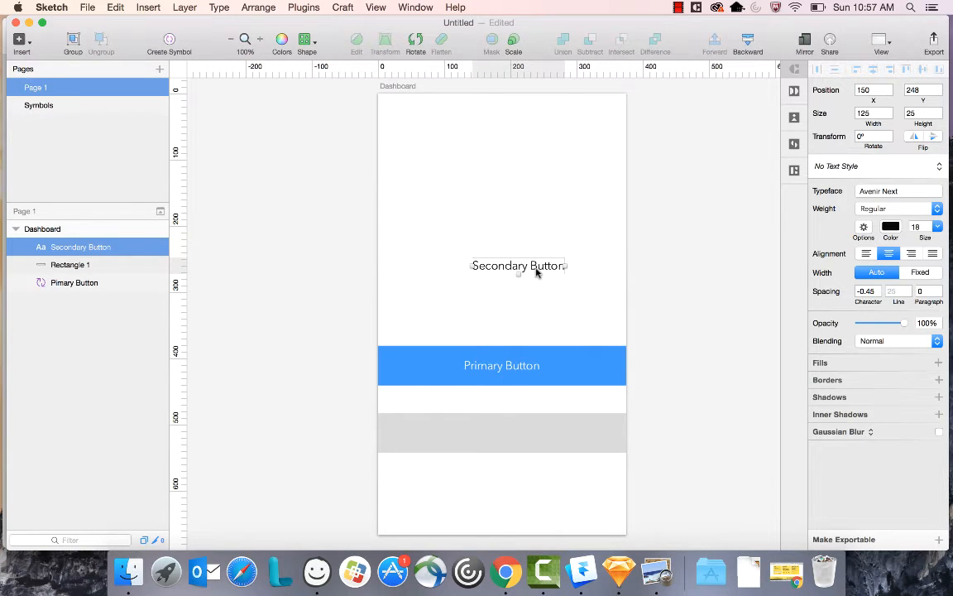
left_click_drag(538, 269, 515, 439)
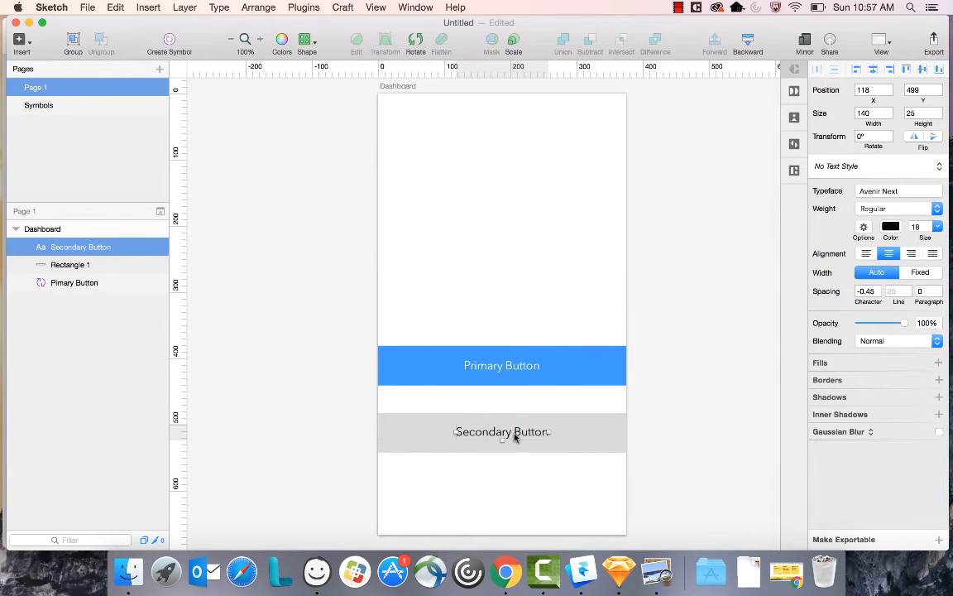
Group the "Secondary Button" label with the grey rectangle behind it.
left_click(581, 437, "shift")
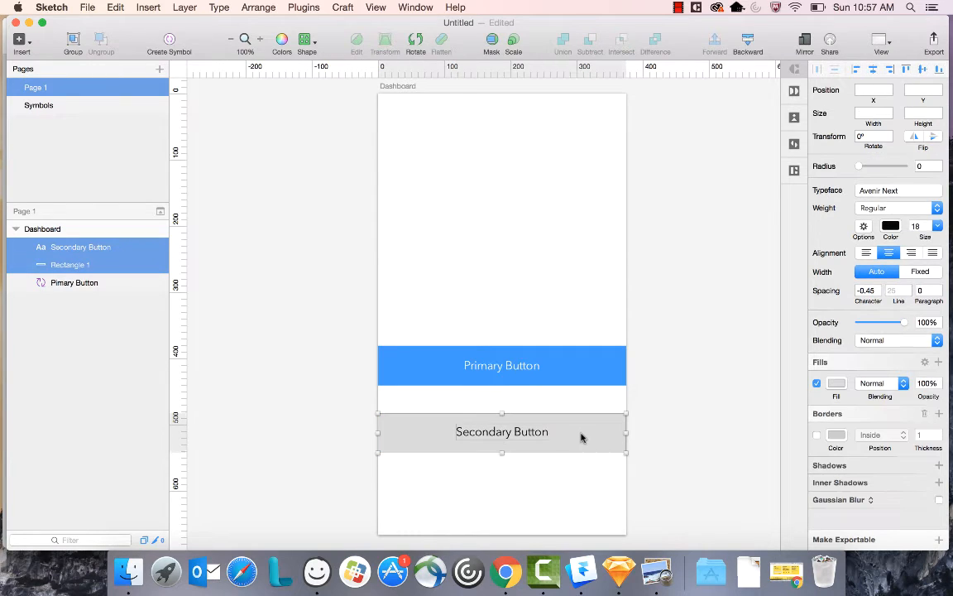
right_click(104, 255)
left_click(75, 261)
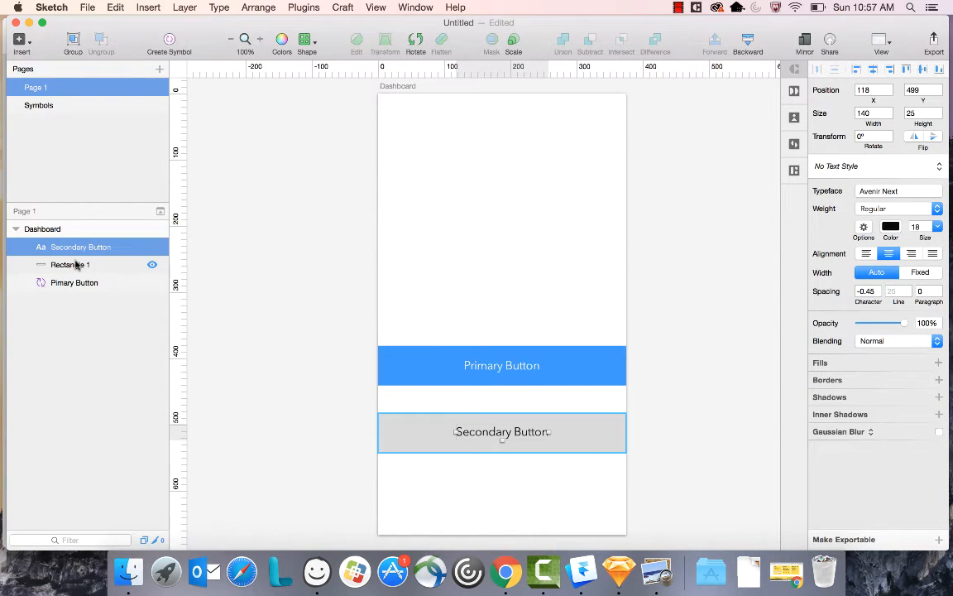
left_click(75, 264, "shift")
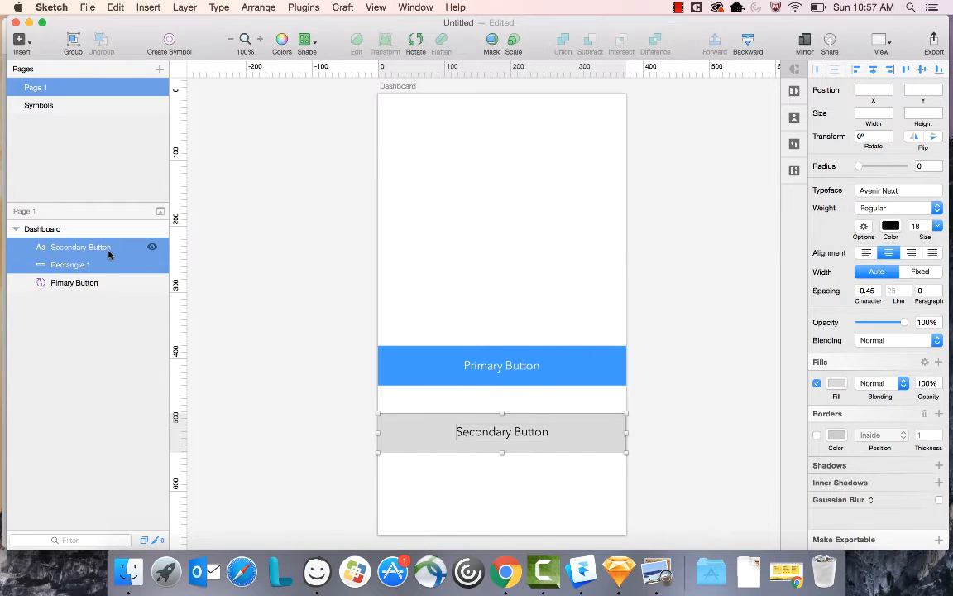
right_click(110, 264)
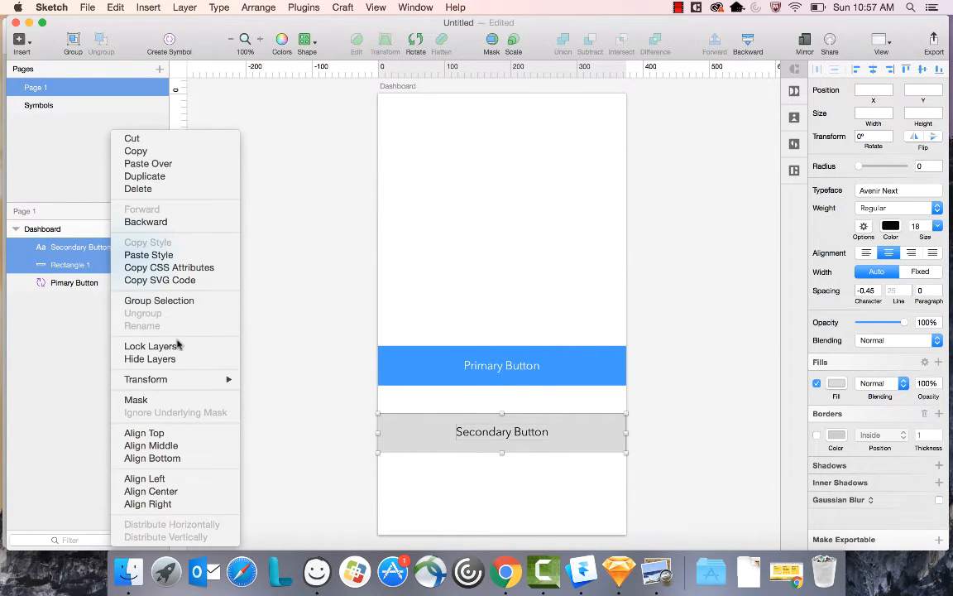
left_click(157, 301)
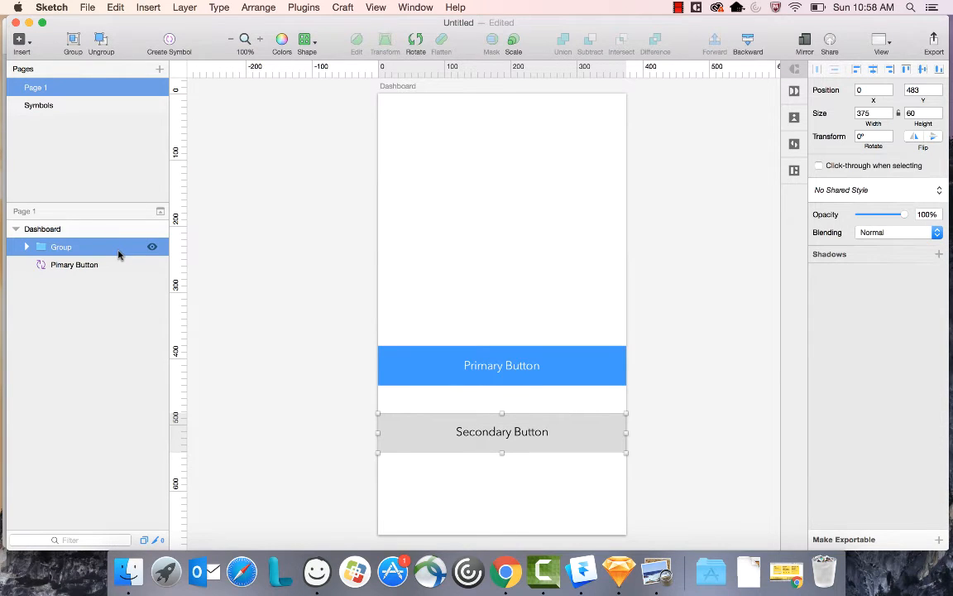
Convert the grouped grey button into a symbol named "Secondary Button", sent to the Symbols page.
right_click(119, 255)
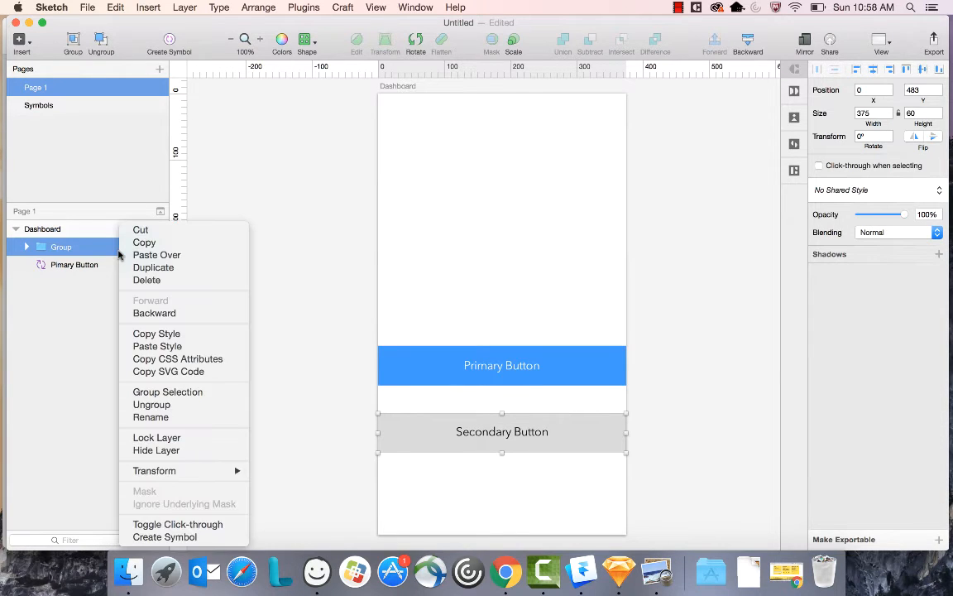
left_click(193, 537)
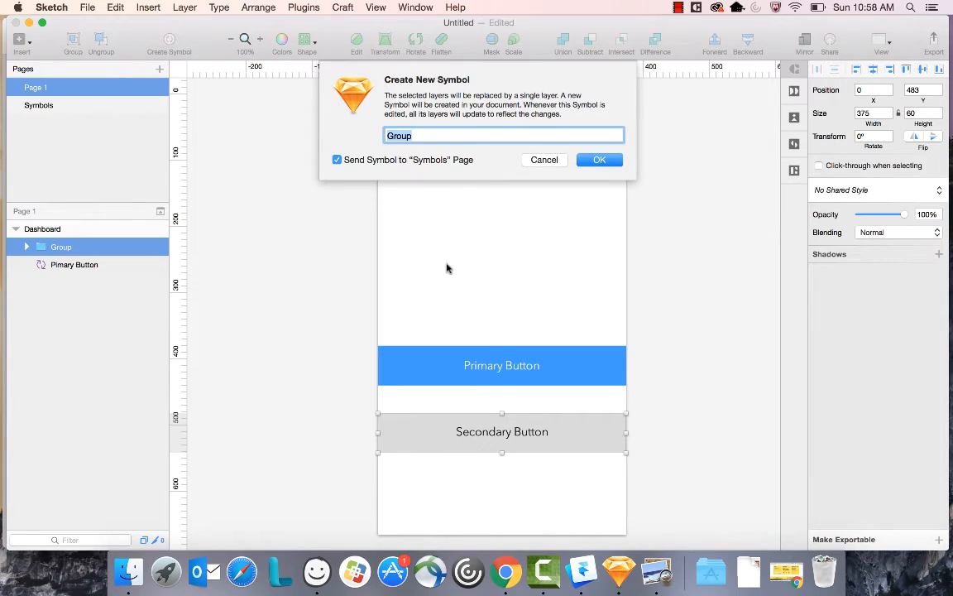
type("Secondary Button")
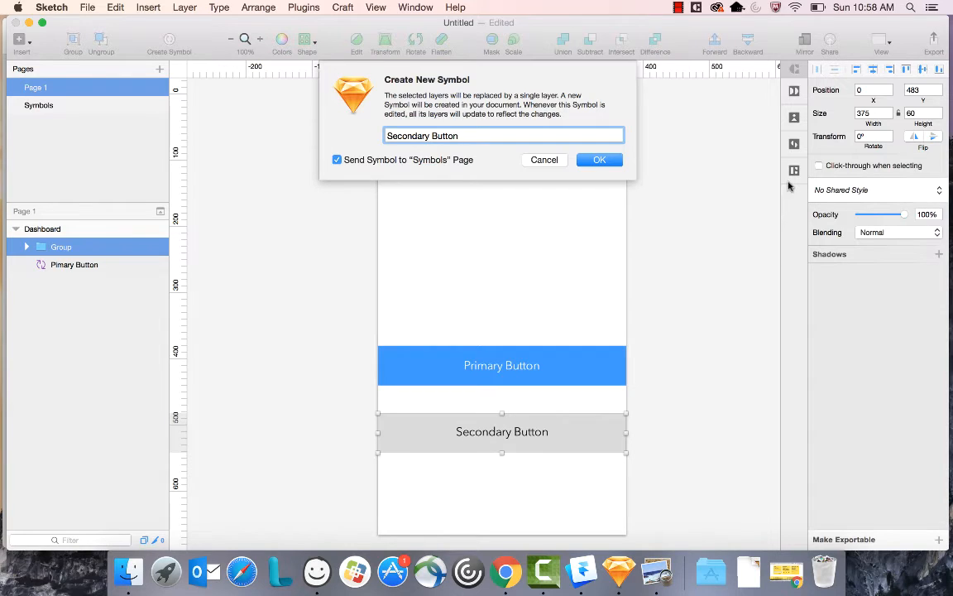
left_click(599, 160)
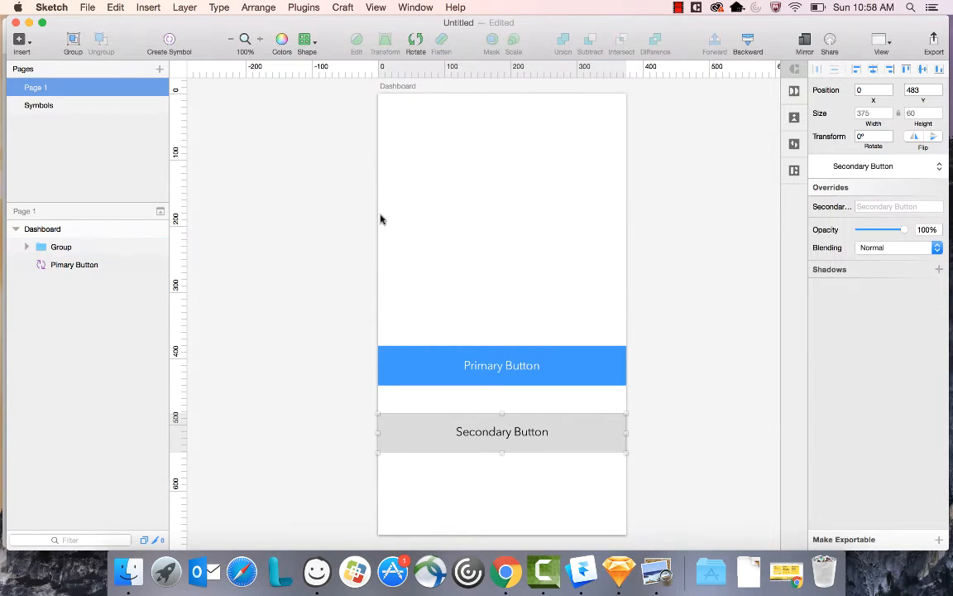
left_click(81, 269)
left_click(90, 248)
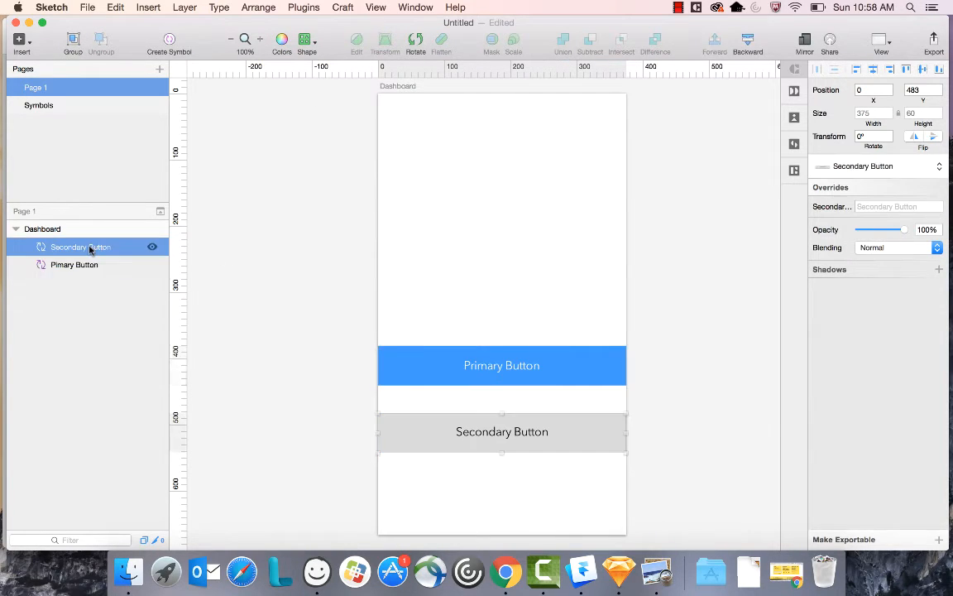
left_click(507, 229)
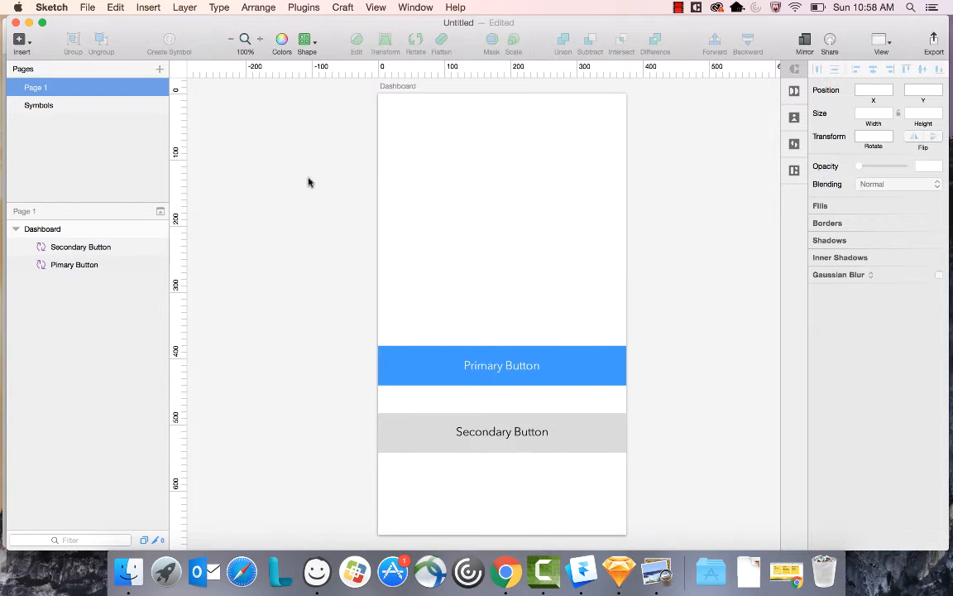
left_click(19, 39)
mouse_move(72, 213)
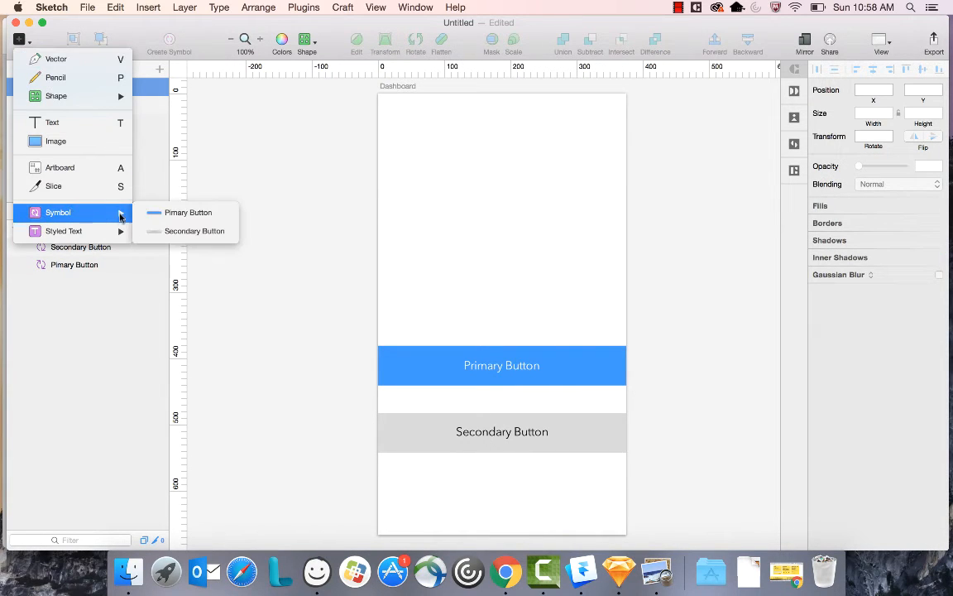
left_click(185, 217)
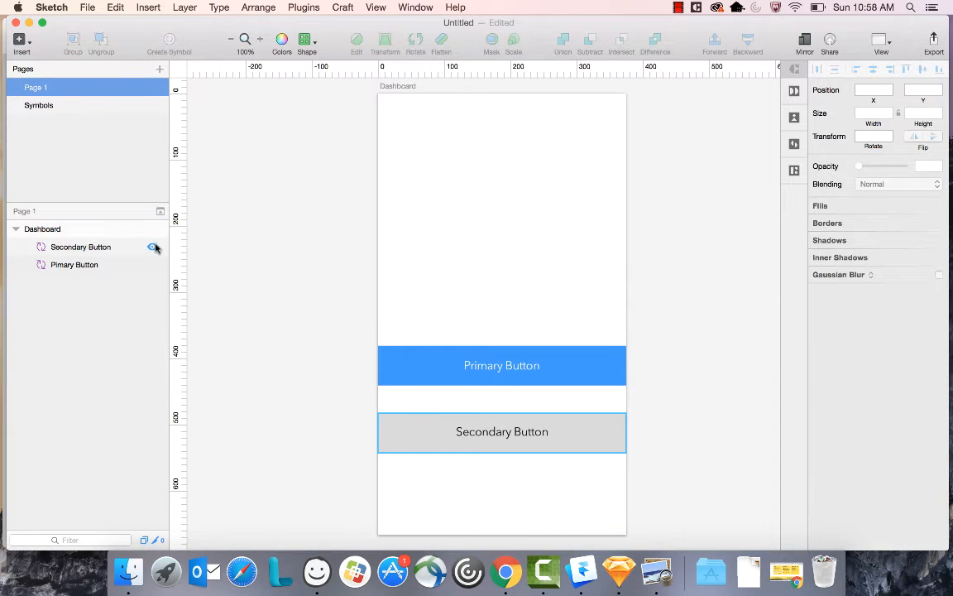
Hide the Secondary Button and Pimary Button layers on the Dashboard artboard.
left_click(153, 247)
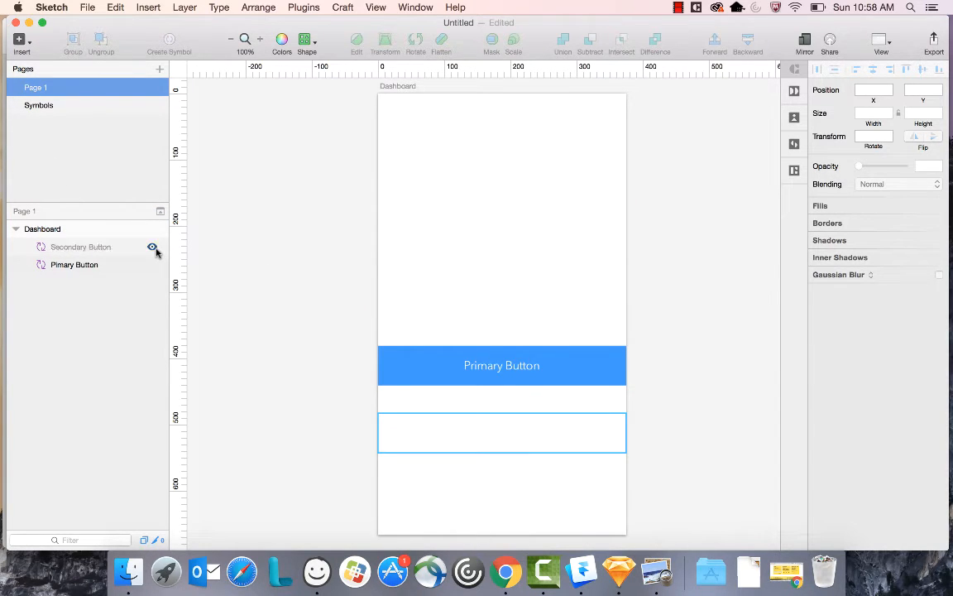
left_click(152, 265)
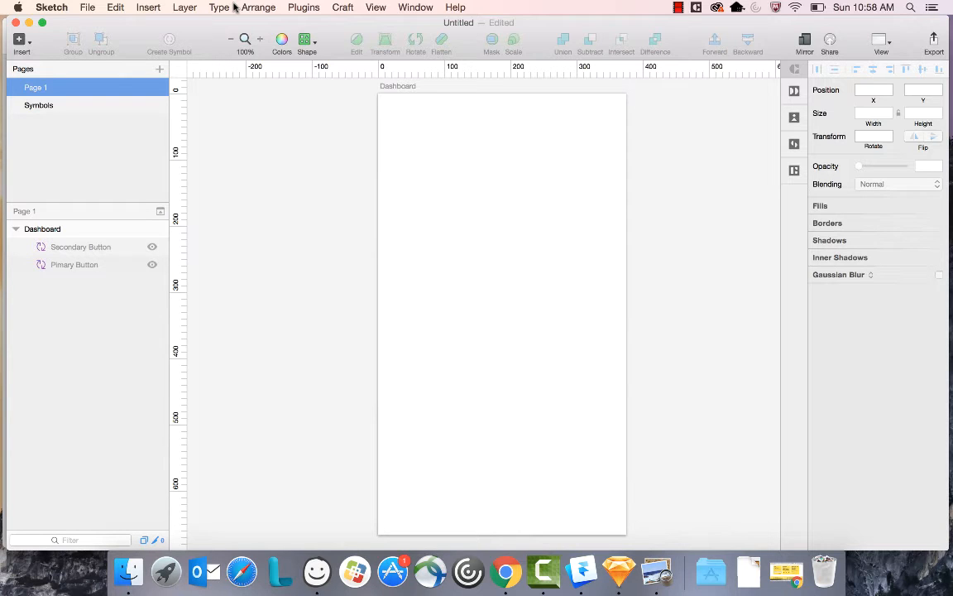
Create a new document from the iOS UI Design template, opening it despite the missing fonts.
left_click(89, 7)
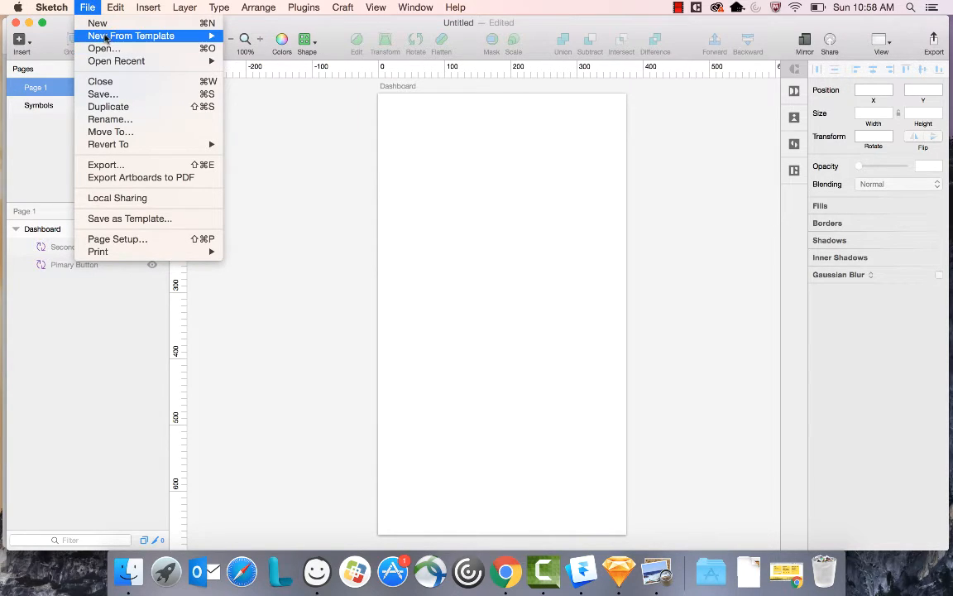
mouse_move(106, 38)
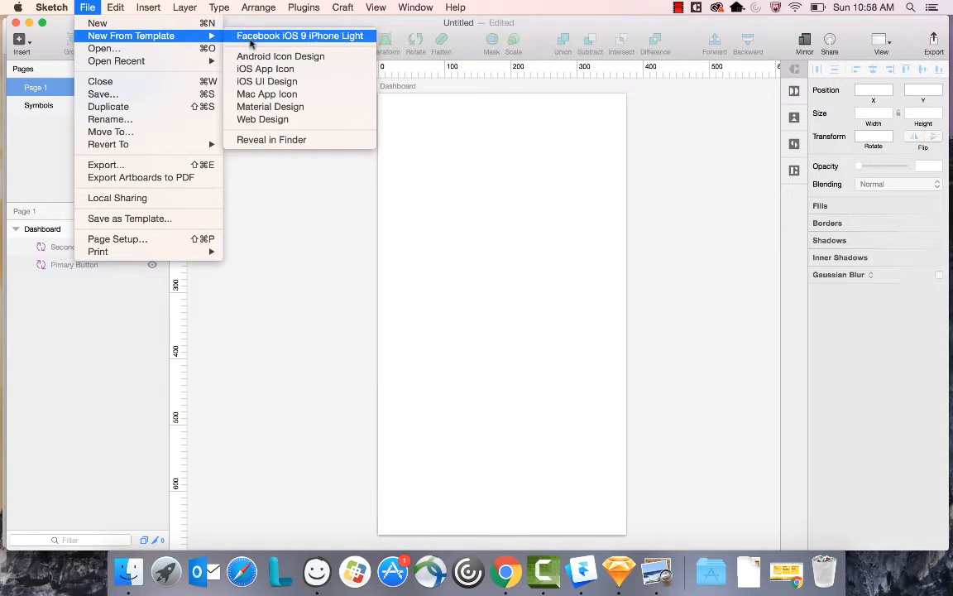
left_click(264, 81)
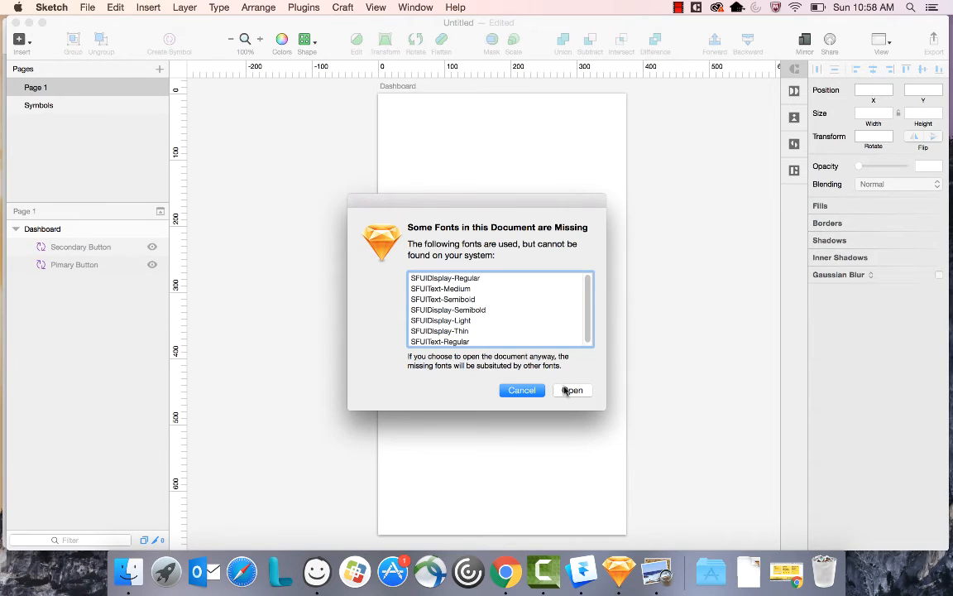
left_click(572, 389)
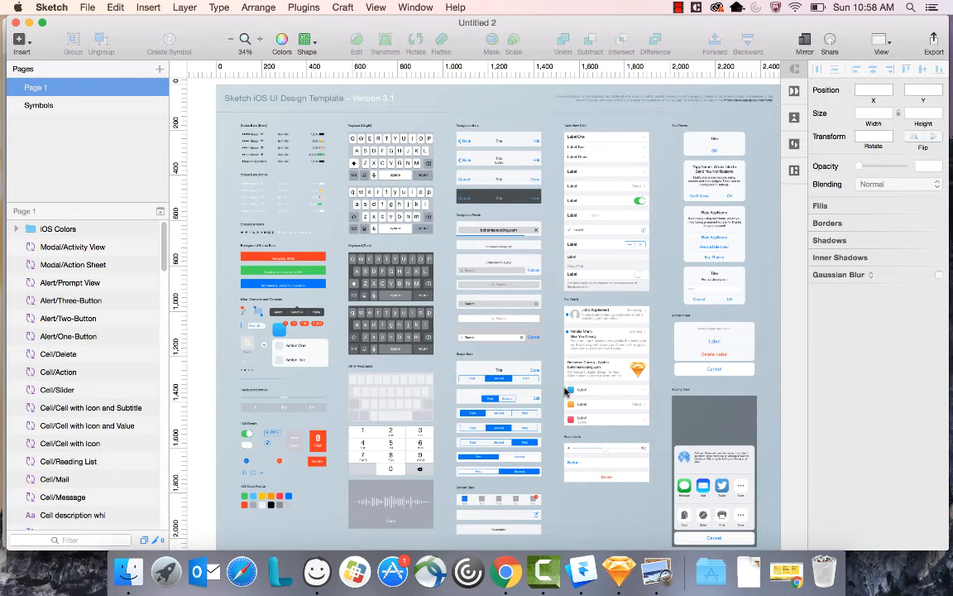
Copy the light navigation bar with Cancel, Title and Done from the template's Navigation Bars section.
key("super+plus")
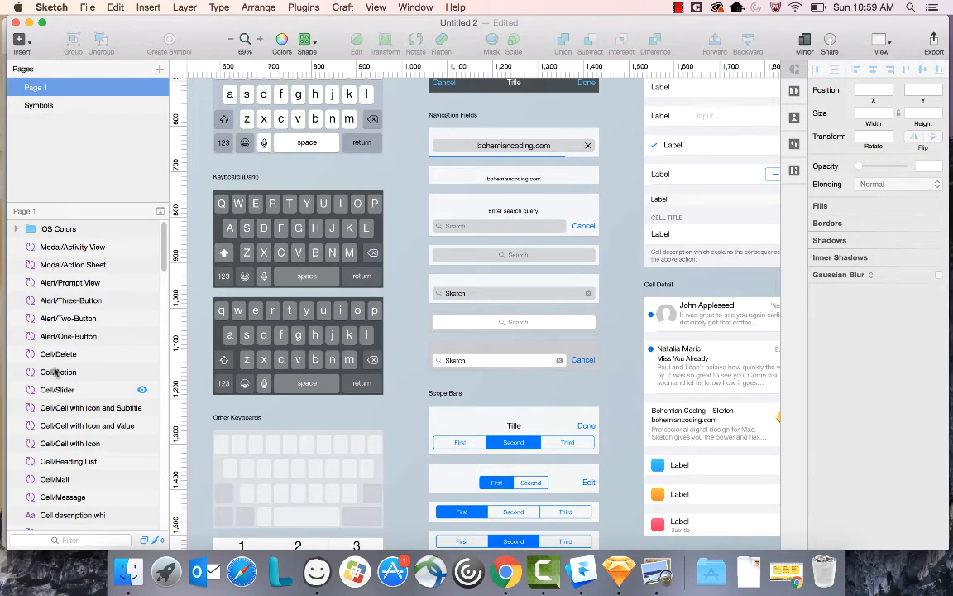
scroll(455, 240, "up", 8)
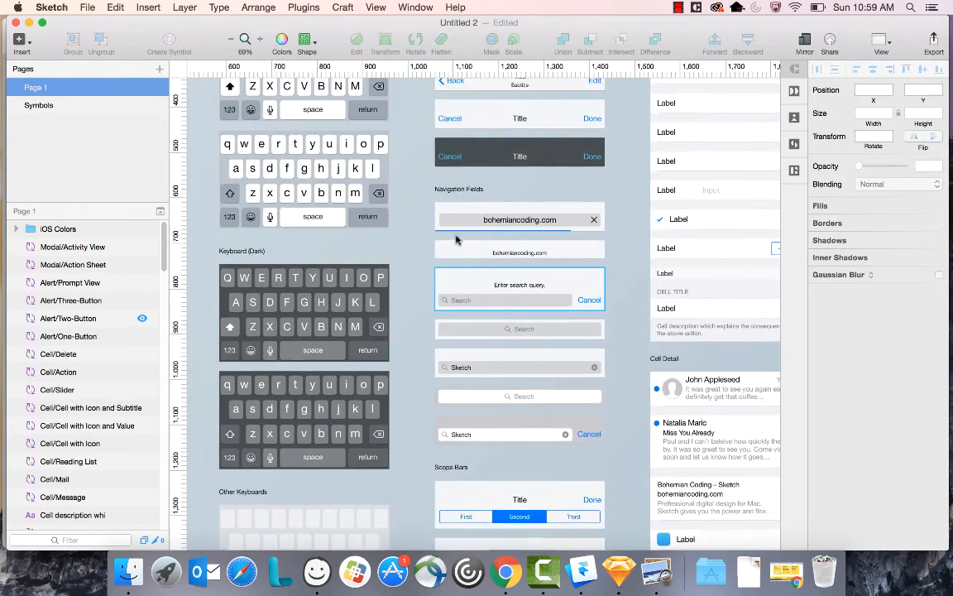
scroll(455, 240, "right", 10)
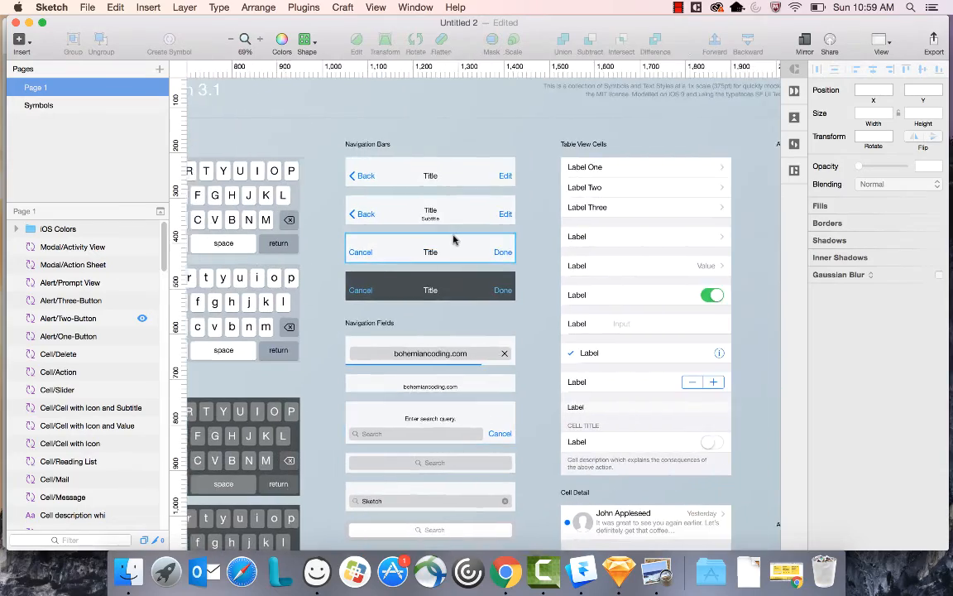
scroll(454, 238, "right", 8)
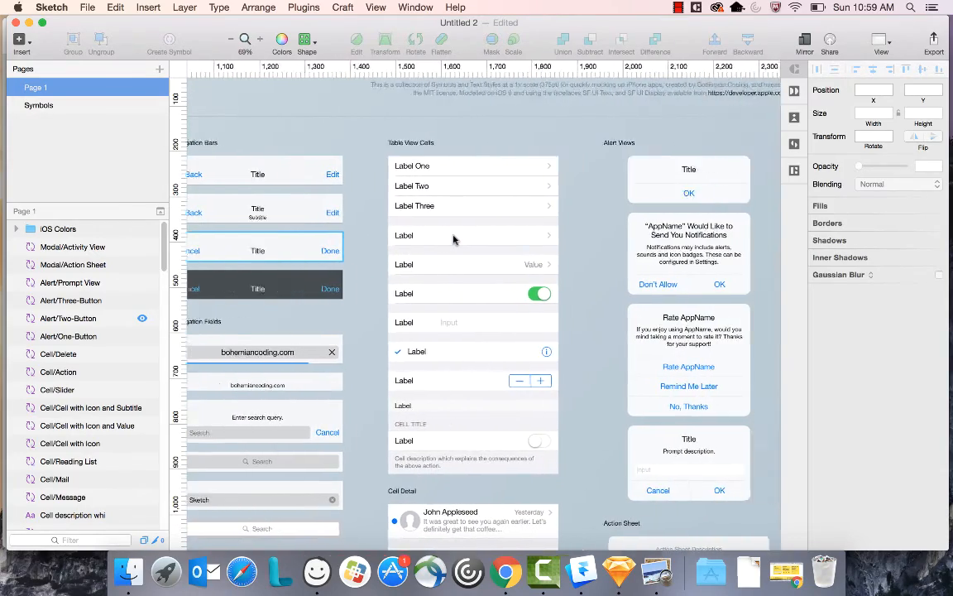
scroll(454, 238, "left", 8)
scroll(453, 238, "left", 4)
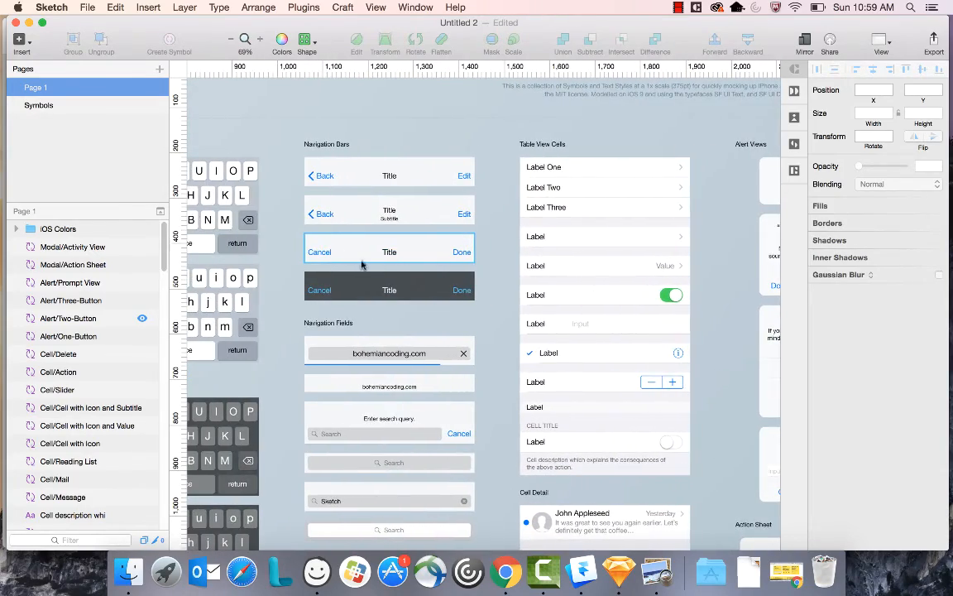
left_click(417, 259)
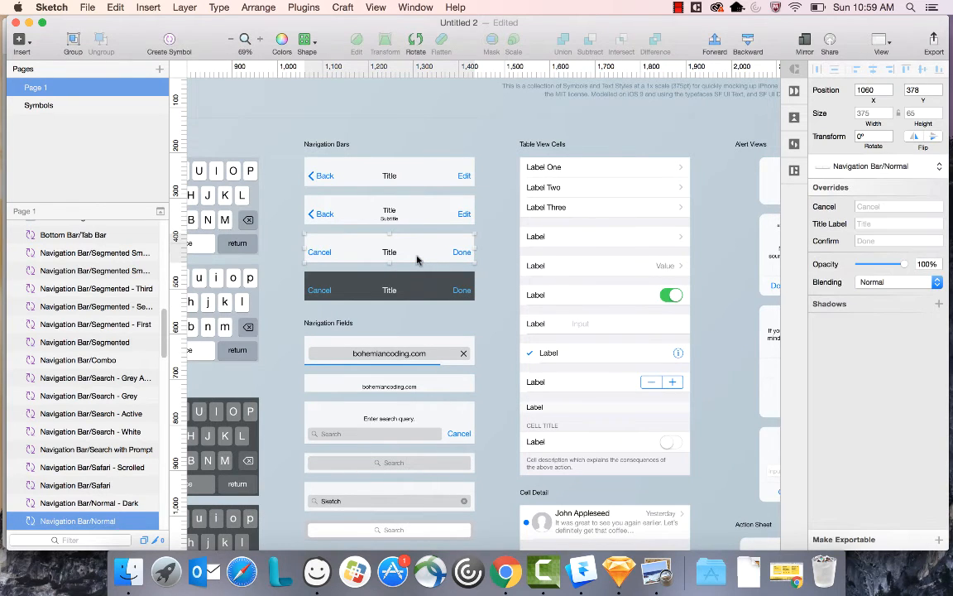
right_click(418, 260)
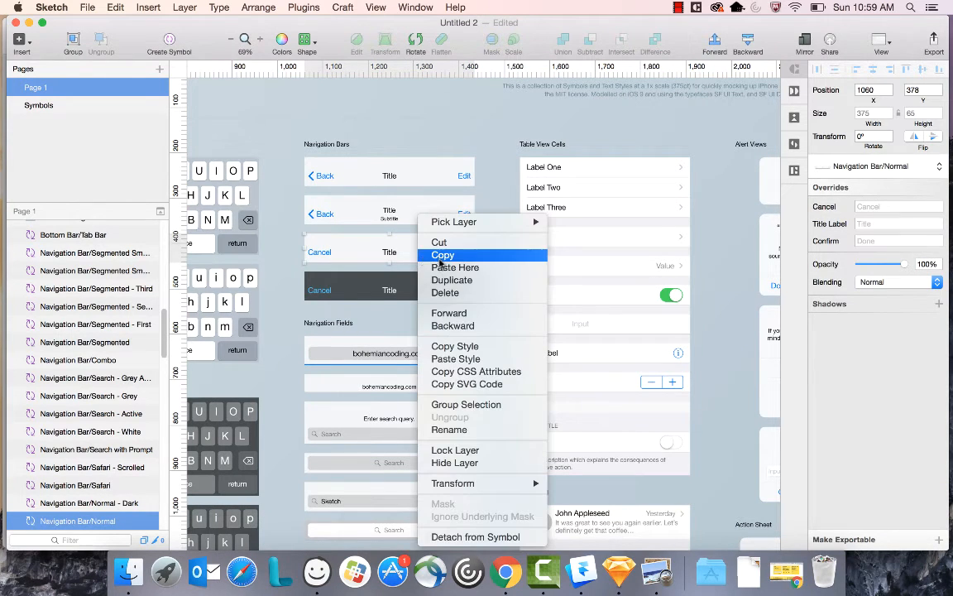
left_click(442, 255)
Paste the copied navigation bar into the original document's Dashboard artboard and align it to the artboard's top edge at X 0, Y 0.
left_click_drag(187, 30, 362, 147)
left_click(326, 119)
right_click(453, 158)
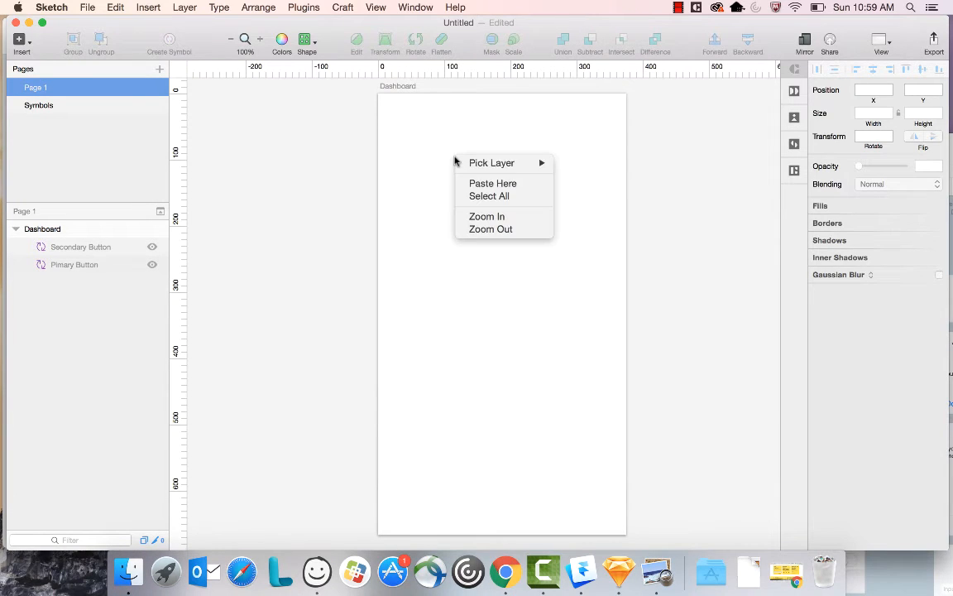
left_click(486, 186)
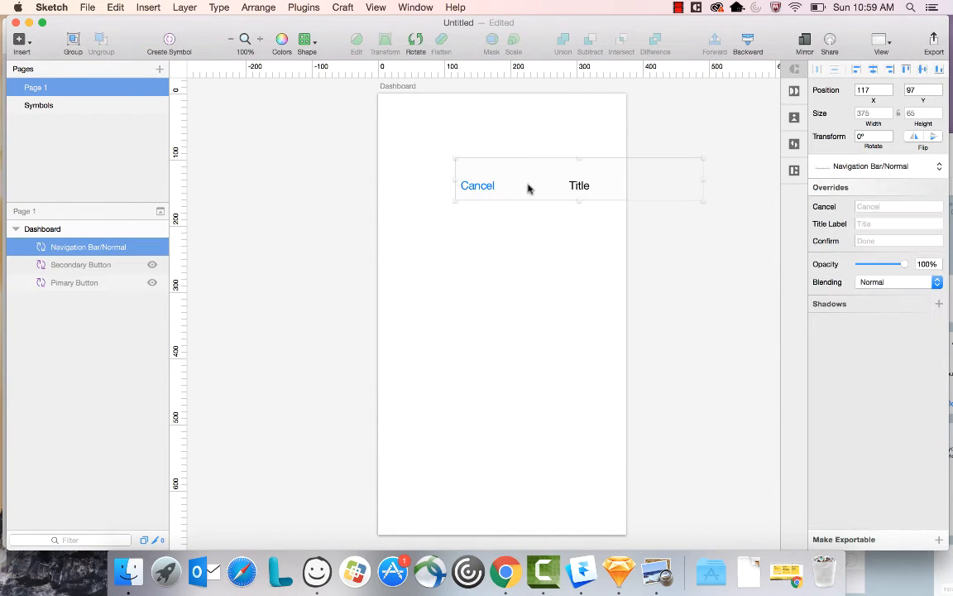
left_click_drag(528, 189, 448, 127)
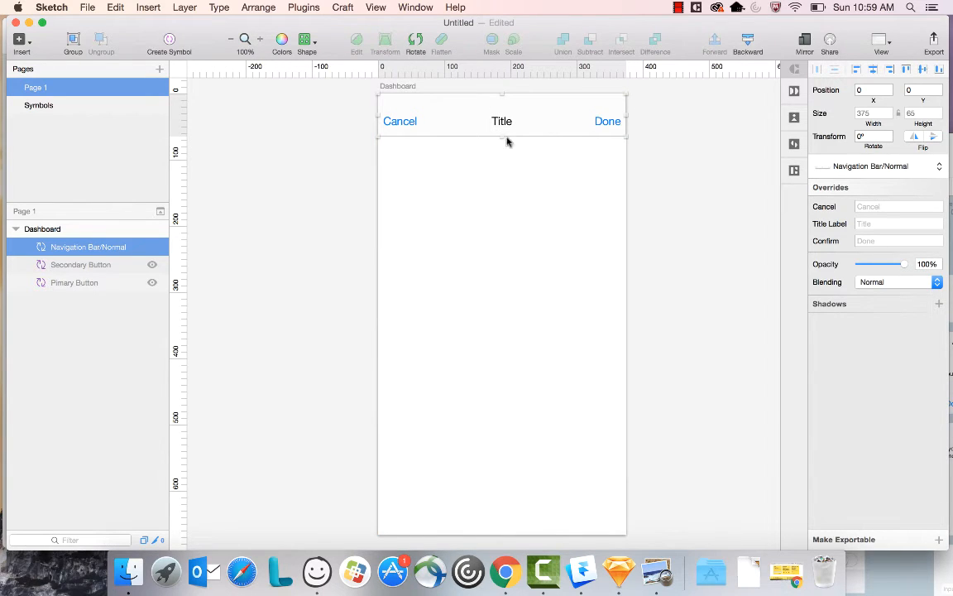
left_click(518, 204)
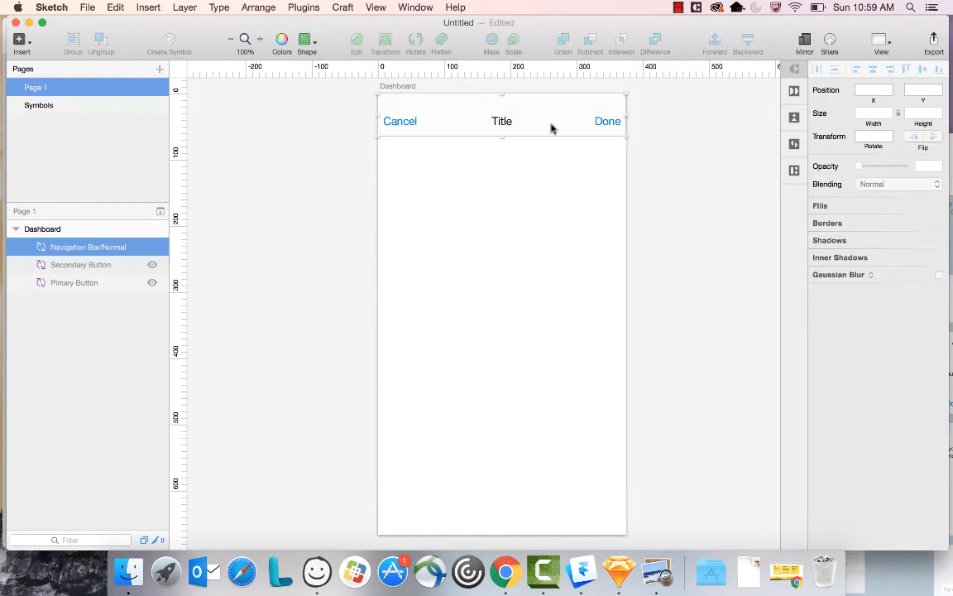
Open the Navigation Bar/Normal symbol for editing and delete its Cancel and Done labels.
double_click(553, 129)
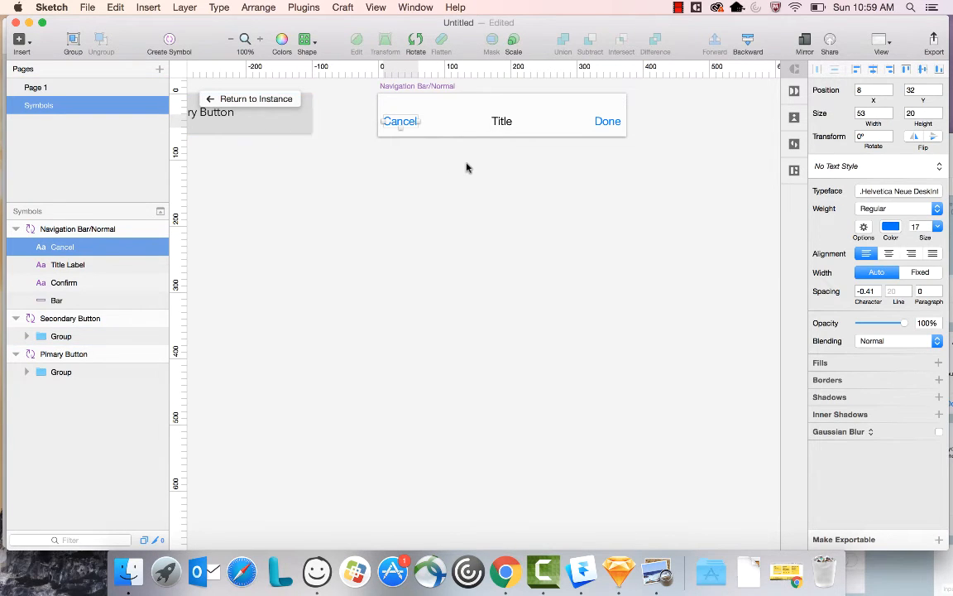
scroll(468, 168, "up", 4)
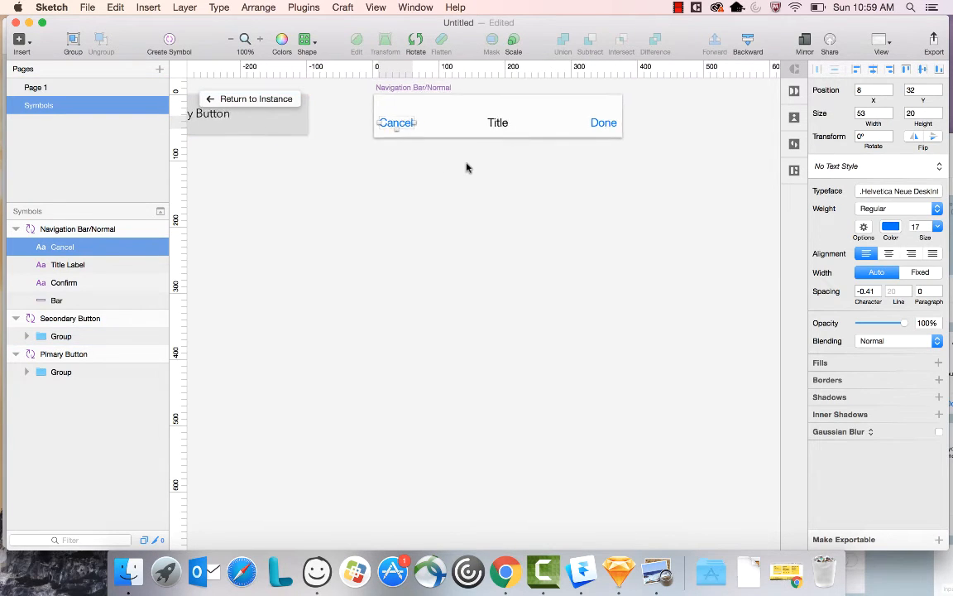
left_click(37, 88)
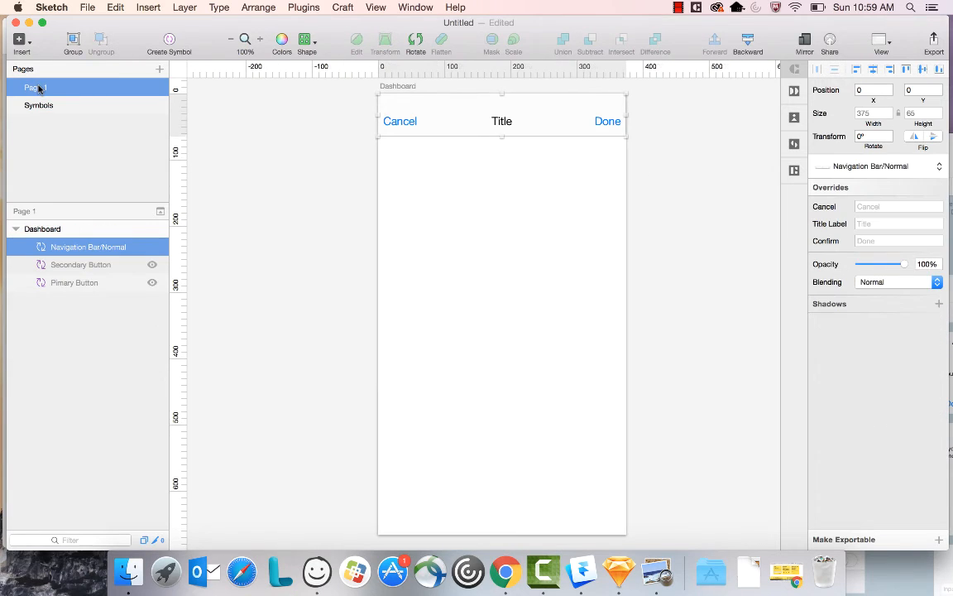
left_click(40, 106)
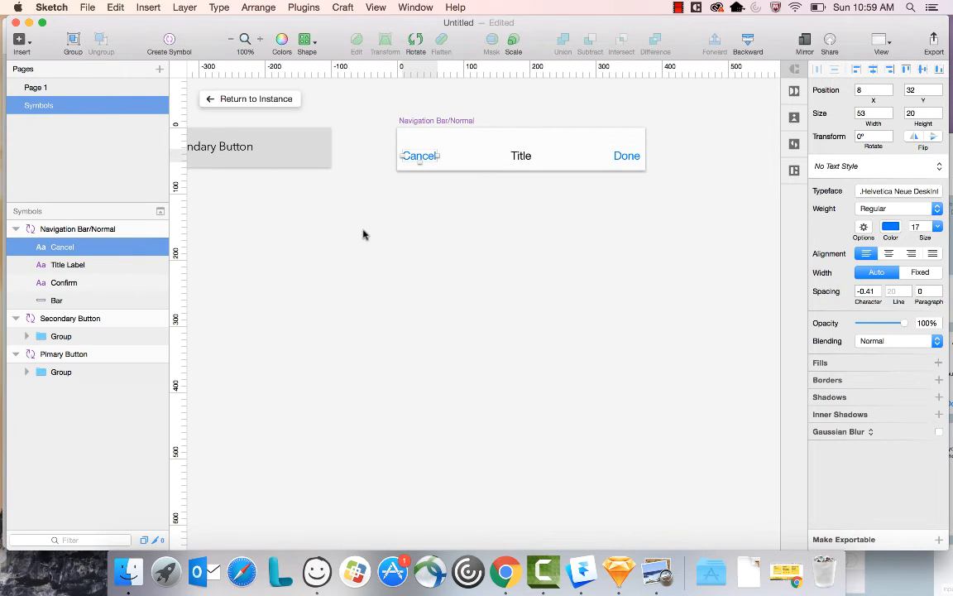
scroll(362, 235, "left", 10)
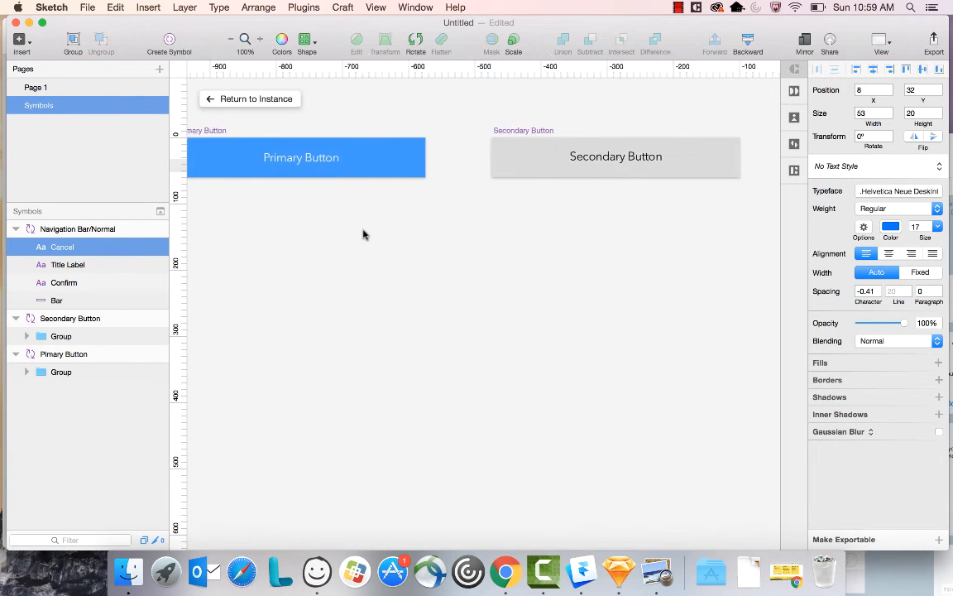
scroll(443, 238, "right", 5)
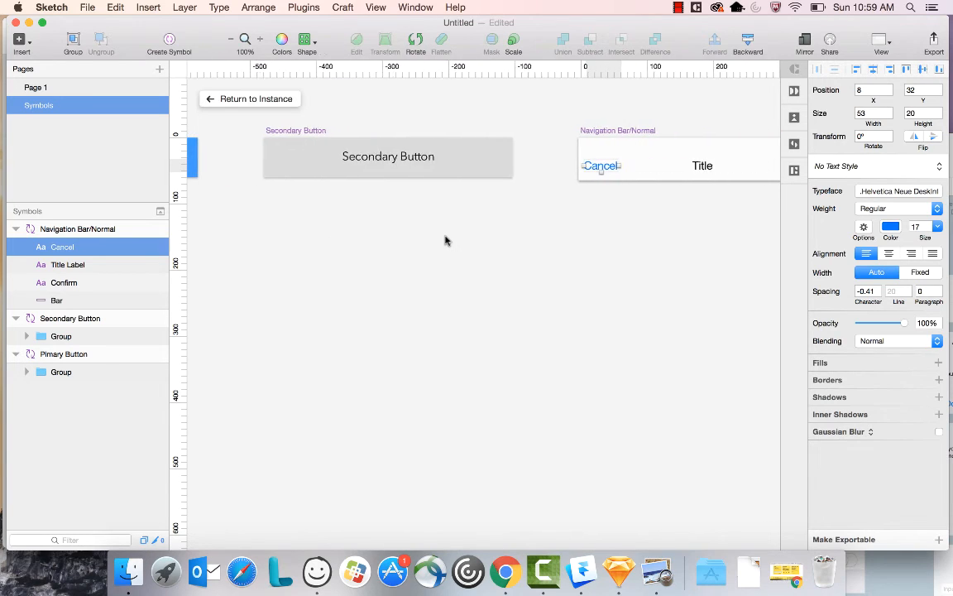
scroll(446, 240, "right", 3)
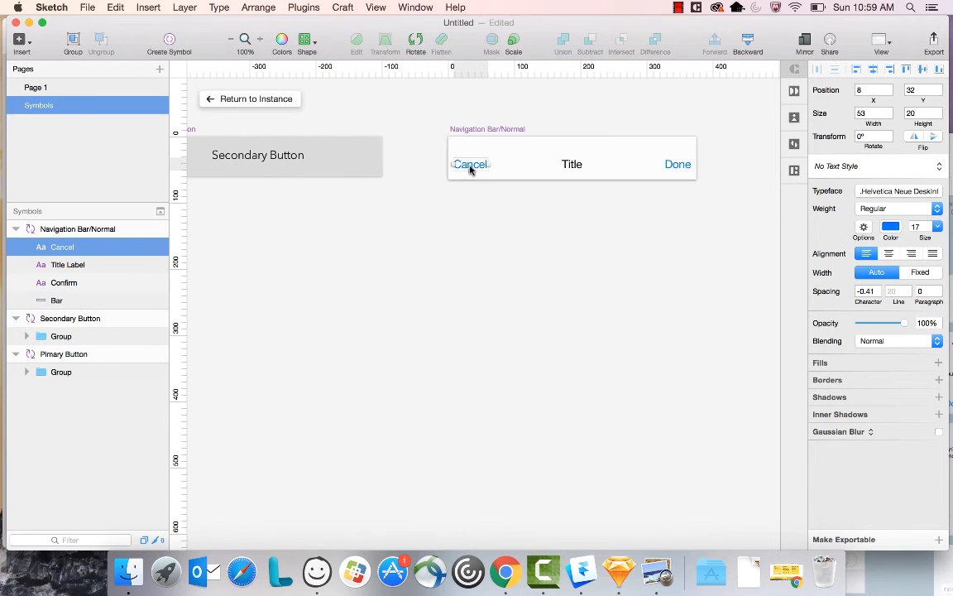
key("Delete")
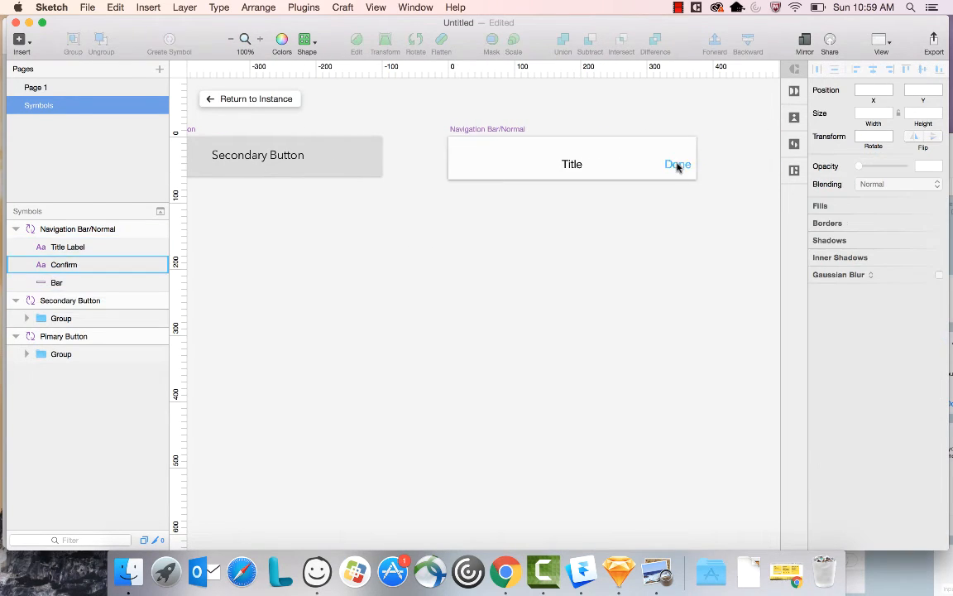
left_click(677, 166)
key("Delete")
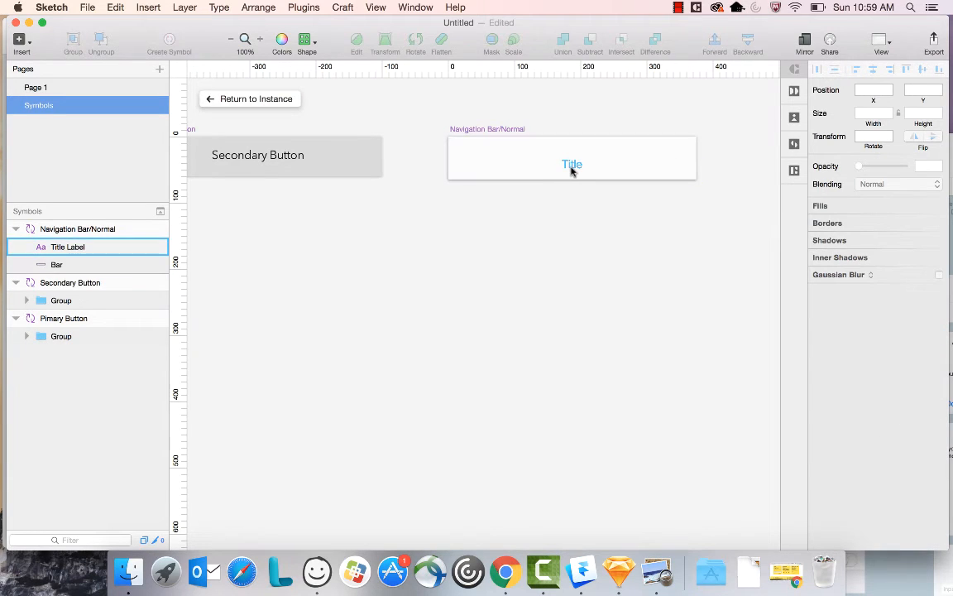
Set the typeface of the navigation bar symbol's Title label to Avenir Next.
left_click(572, 168)
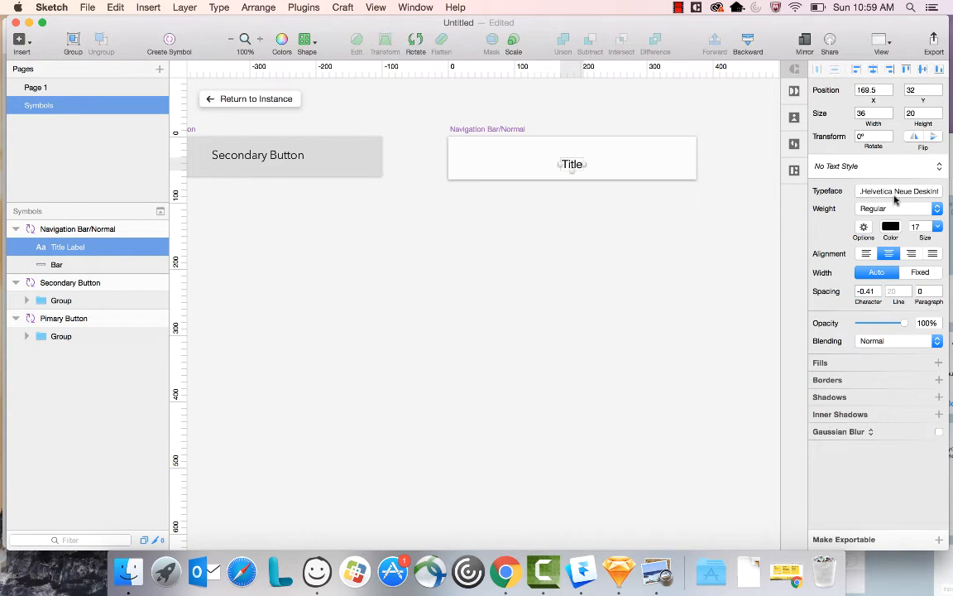
left_click(893, 193)
type("aven")
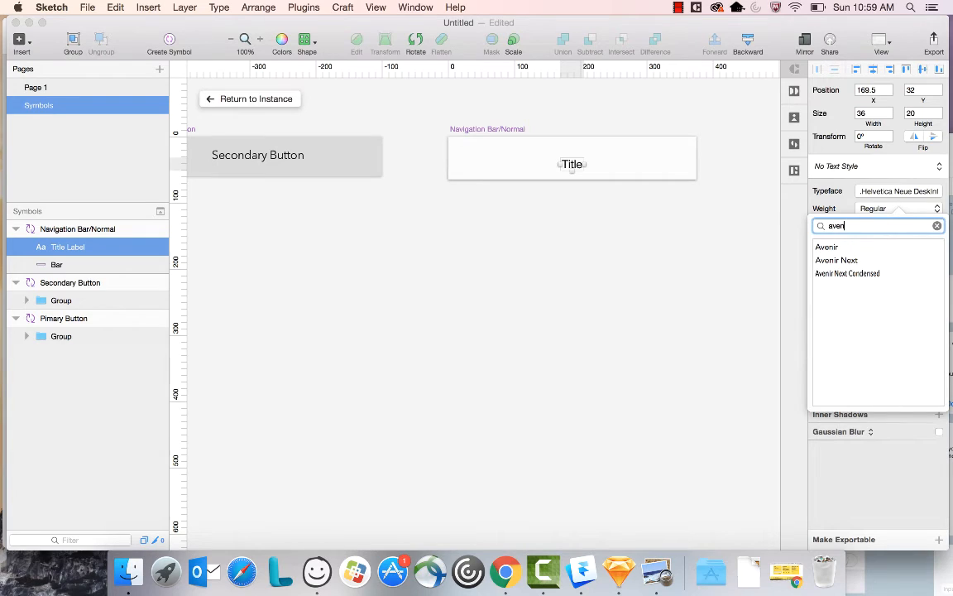
left_click(844, 261)
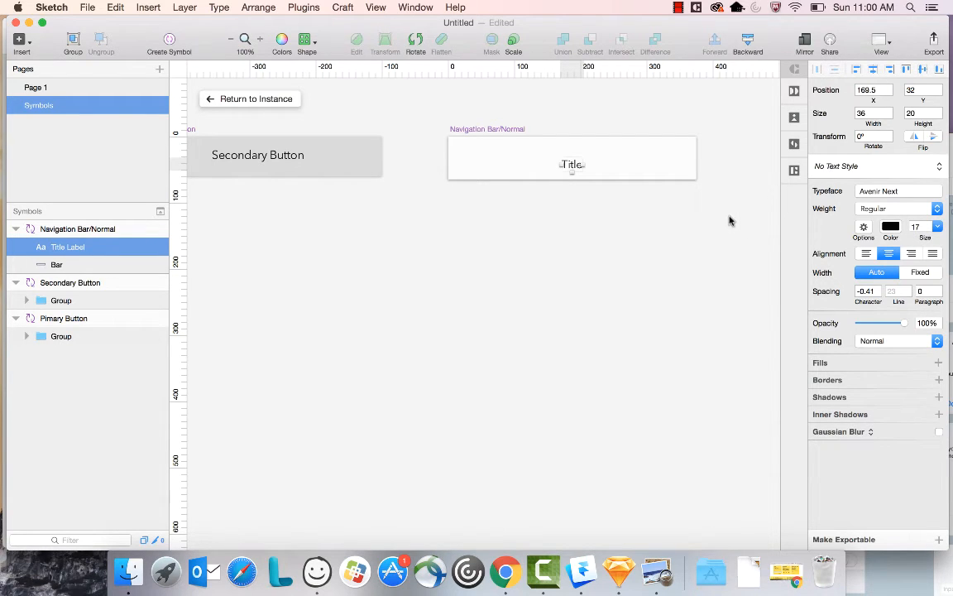
left_click(664, 213)
Fill the navigation bar symbol's Bar shape with the blue #419BF9, sampled with the eyedropper from the colour popover's solid-fill swatch.
left_click(662, 177)
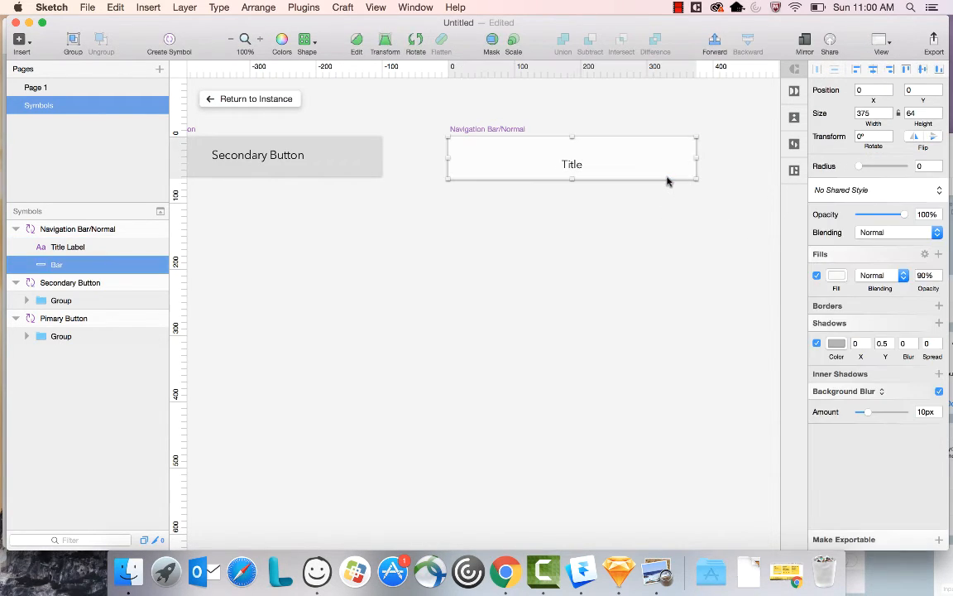
left_click(835, 277)
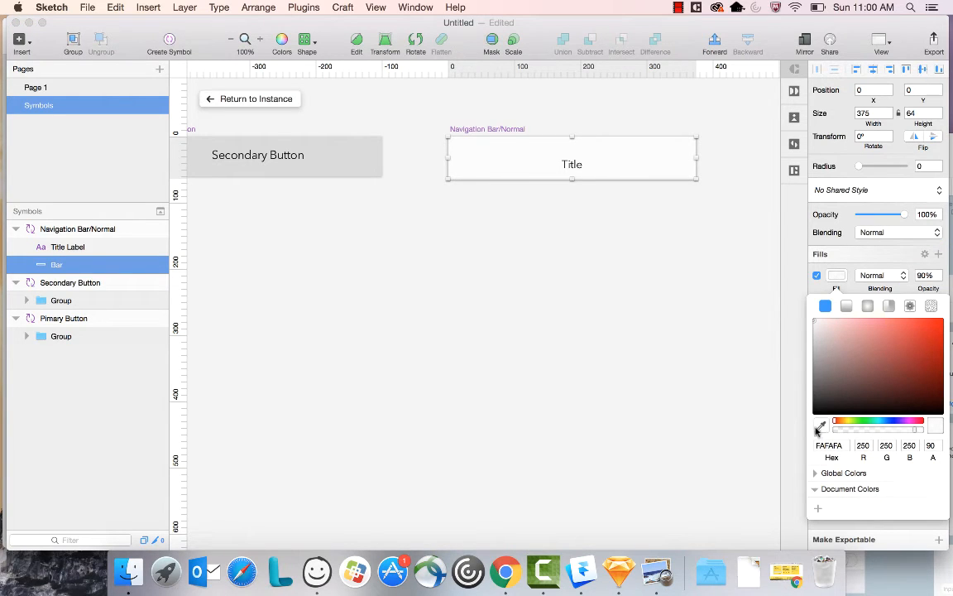
left_click(820, 427)
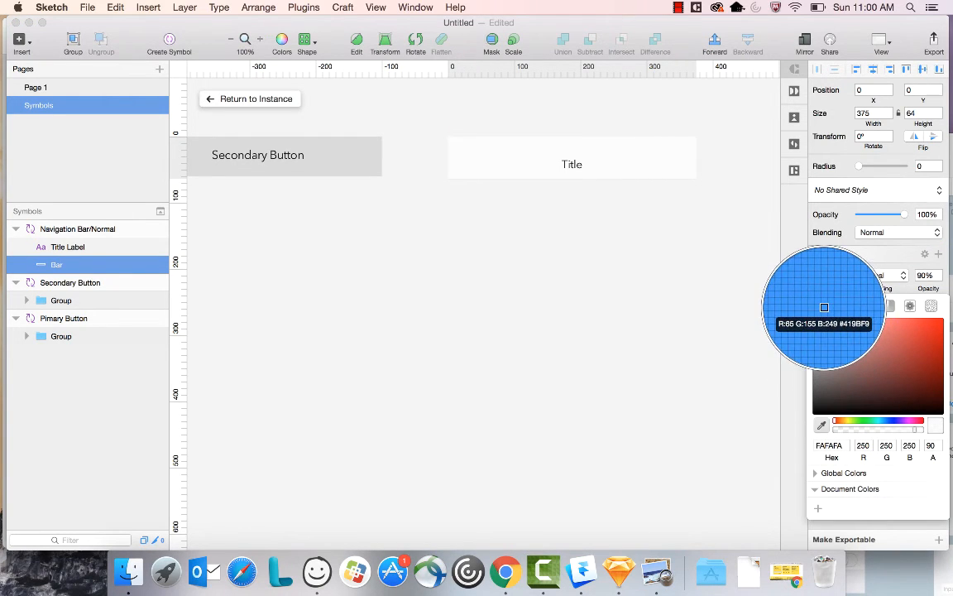
left_click(824, 307)
left_click(685, 279)
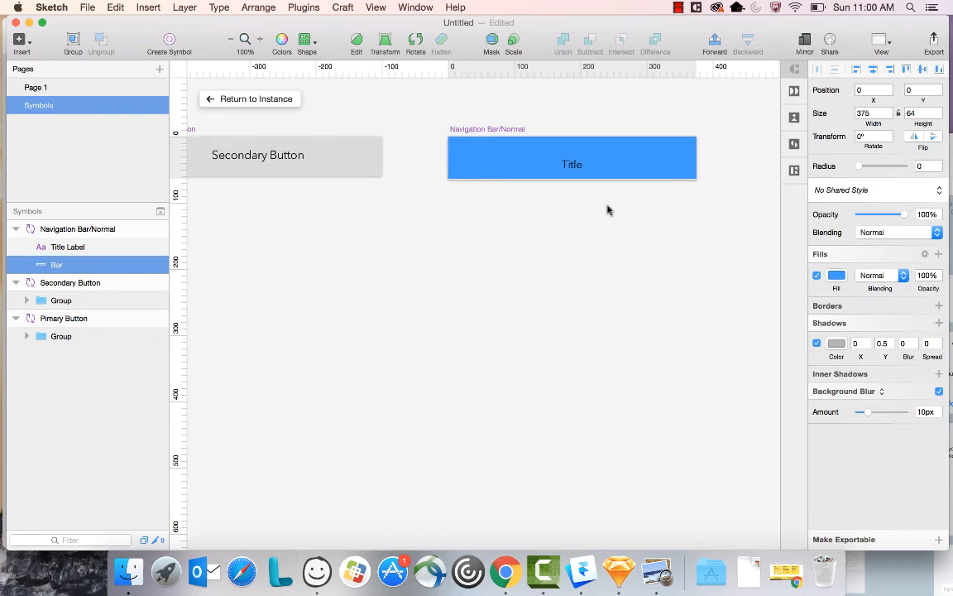
Change the Title label's text colour to white (FFFFFF) and return to the Dashboard artboard.
left_click(575, 168)
left_click(890, 227)
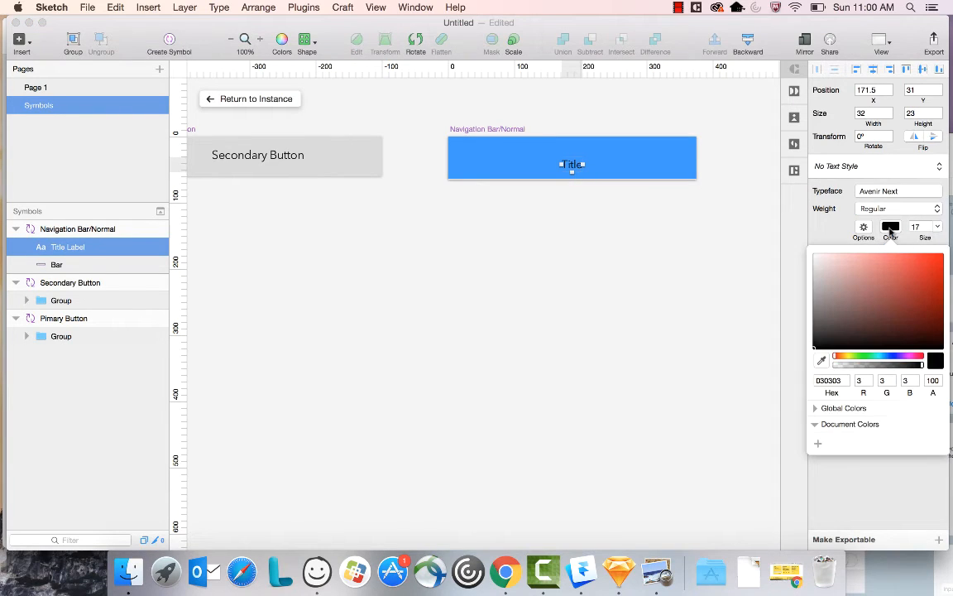
left_click_drag(859, 270, 802, 249)
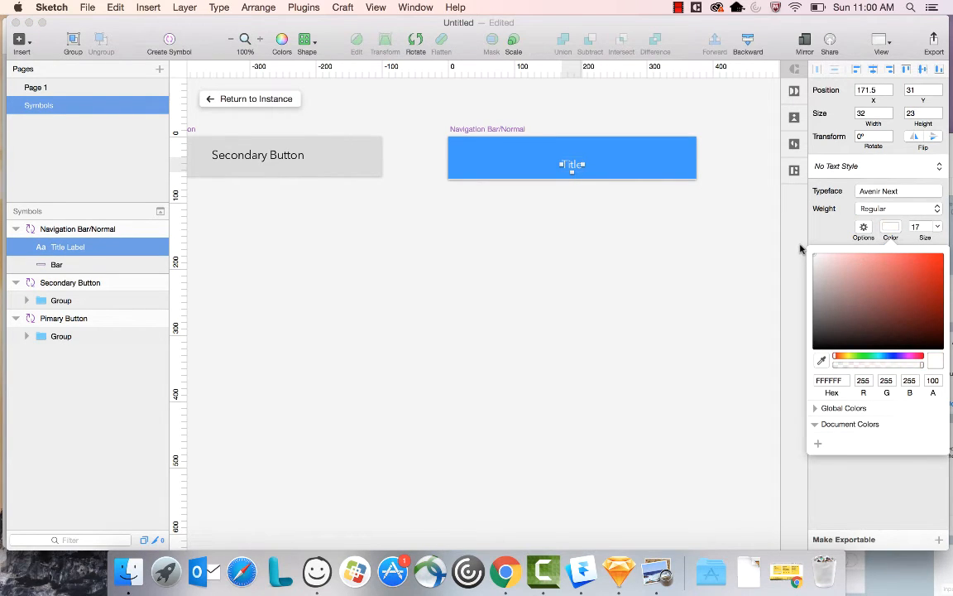
left_click(657, 250)
left_click(656, 250)
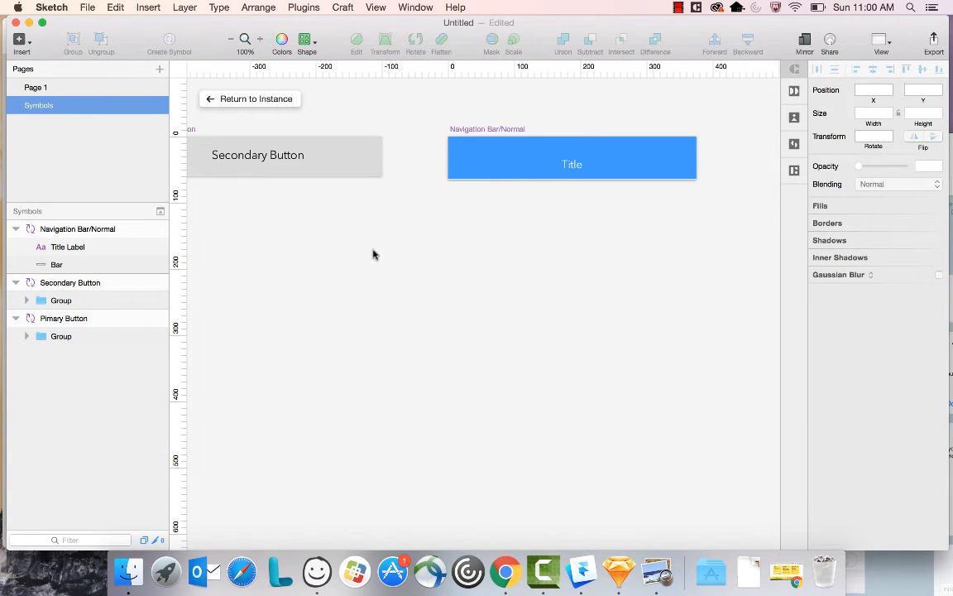
left_click(278, 101)
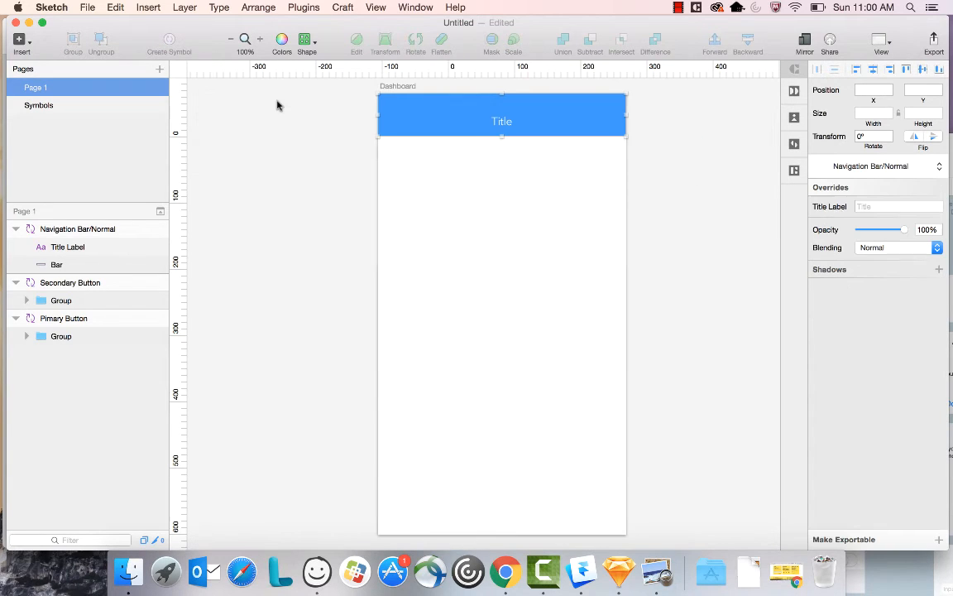
left_click(311, 176)
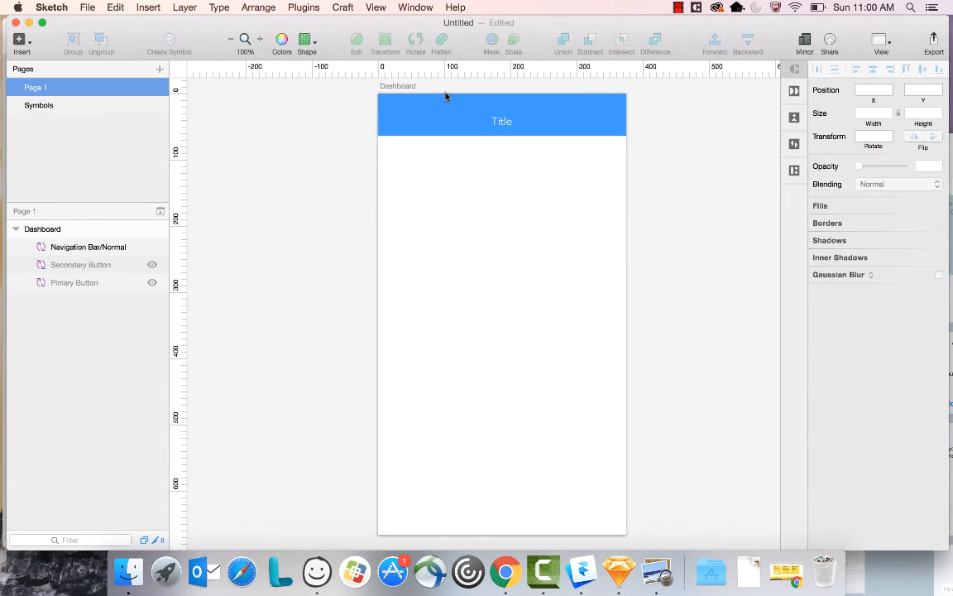
Reopen the Navigation Bar/Normal symbol, turn off the Bar shape's shadow and return to the Dashboard artboard.
double_click(445, 116)
double_click(470, 134)
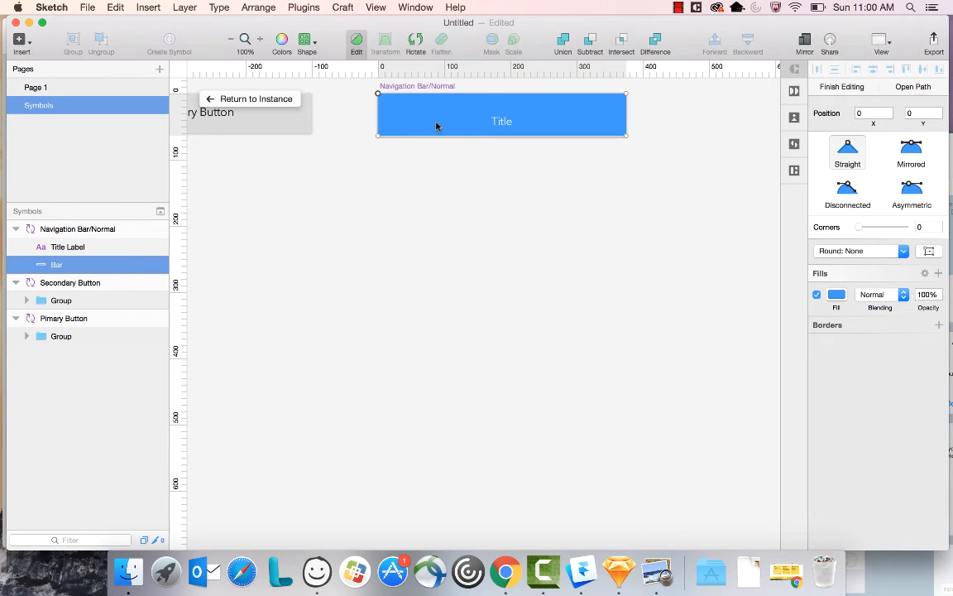
left_click(435, 128)
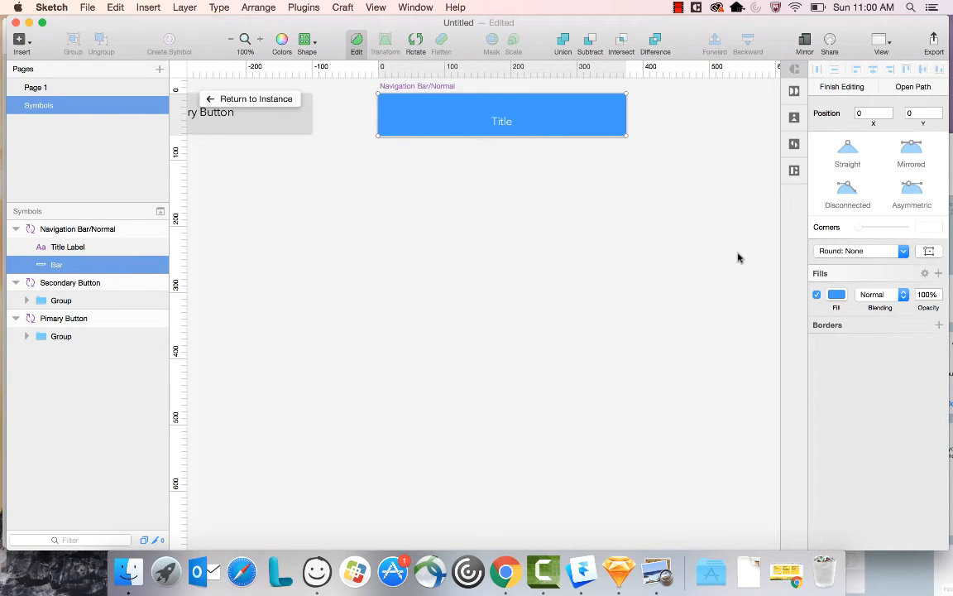
left_click(416, 137)
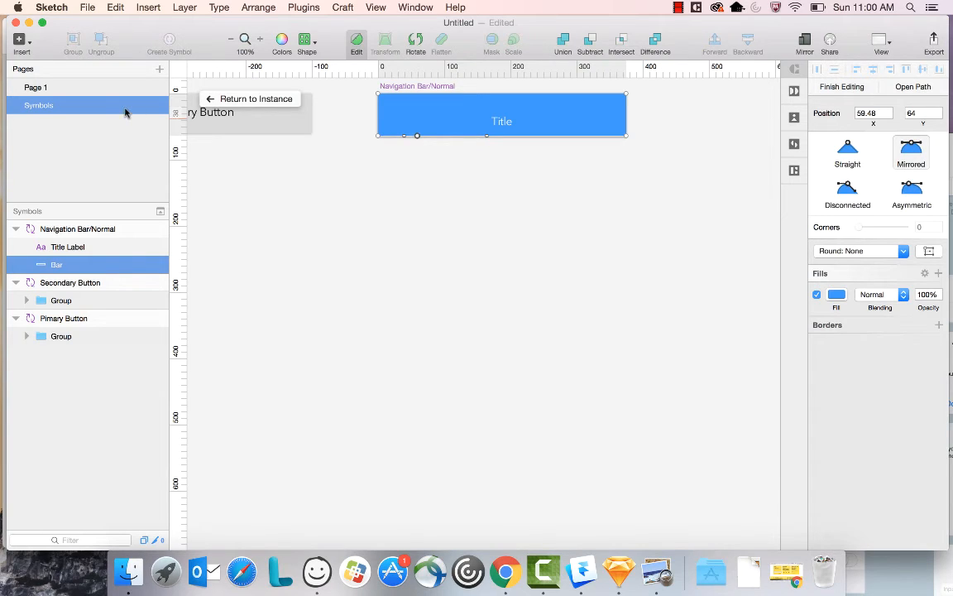
key("Escape")
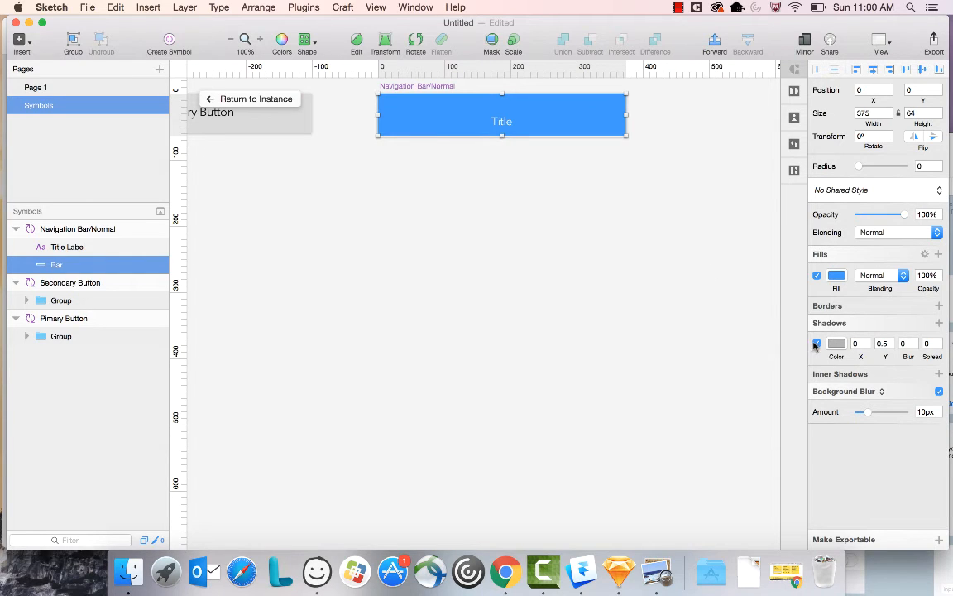
left_click(817, 344)
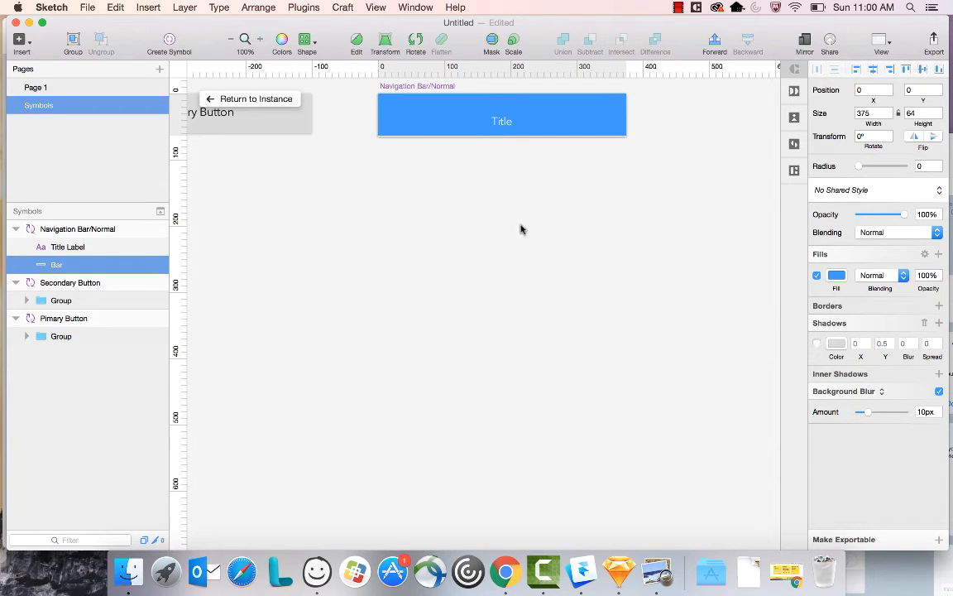
left_click(254, 99)
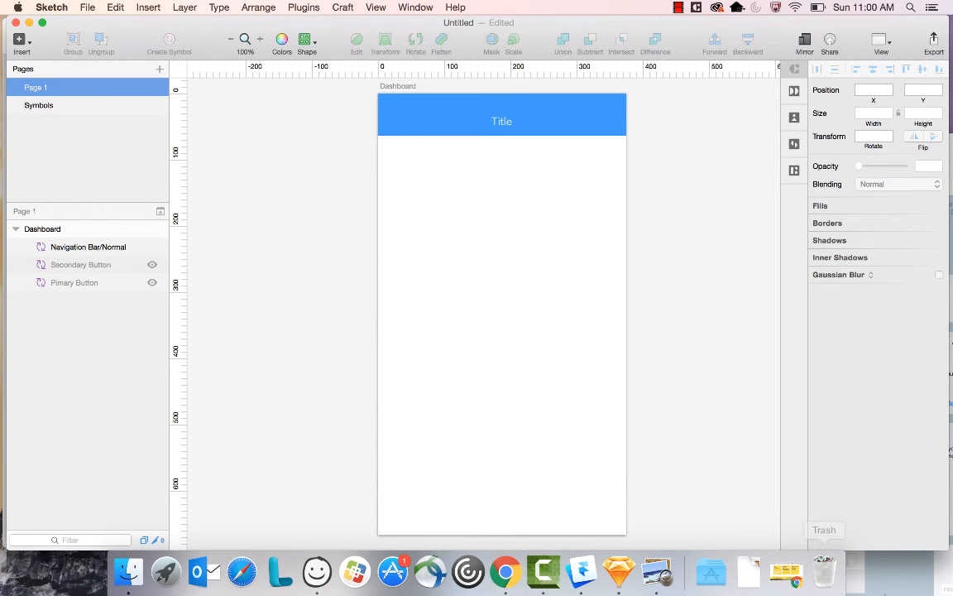
Switch to the iOS UI template document and copy the Status Bar/White/100% instance from its Status Bars (White) section.
left_click(902, 577)
scroll(497, 356, "left", 5)
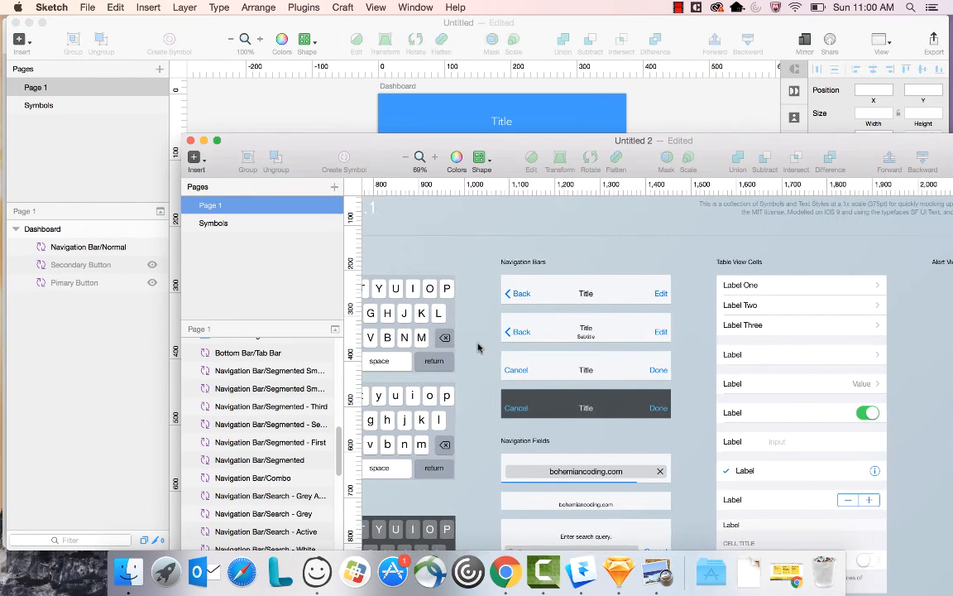
scroll(478, 347, "left", 10)
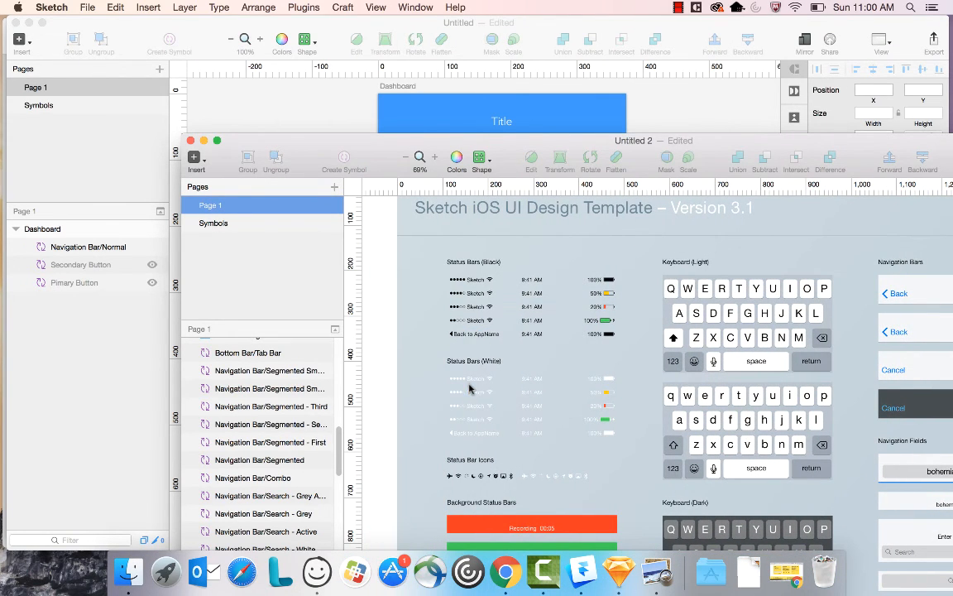
double_click(469, 384)
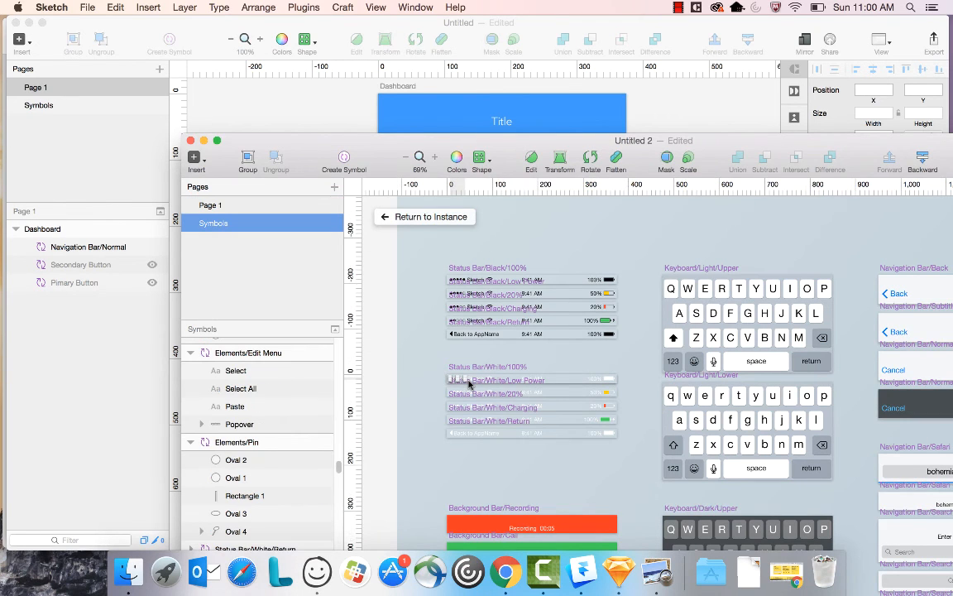
left_click(417, 395)
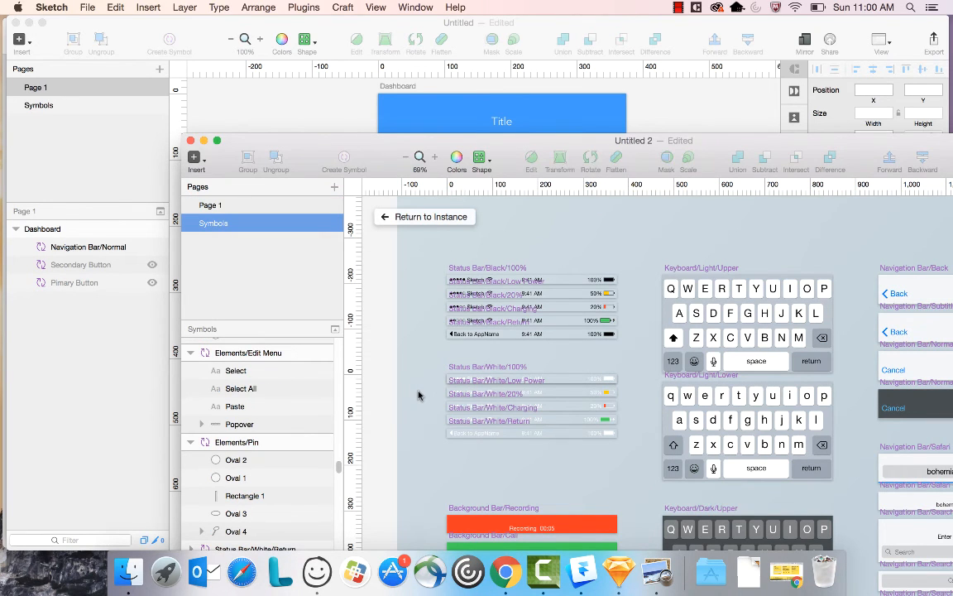
left_click(441, 217)
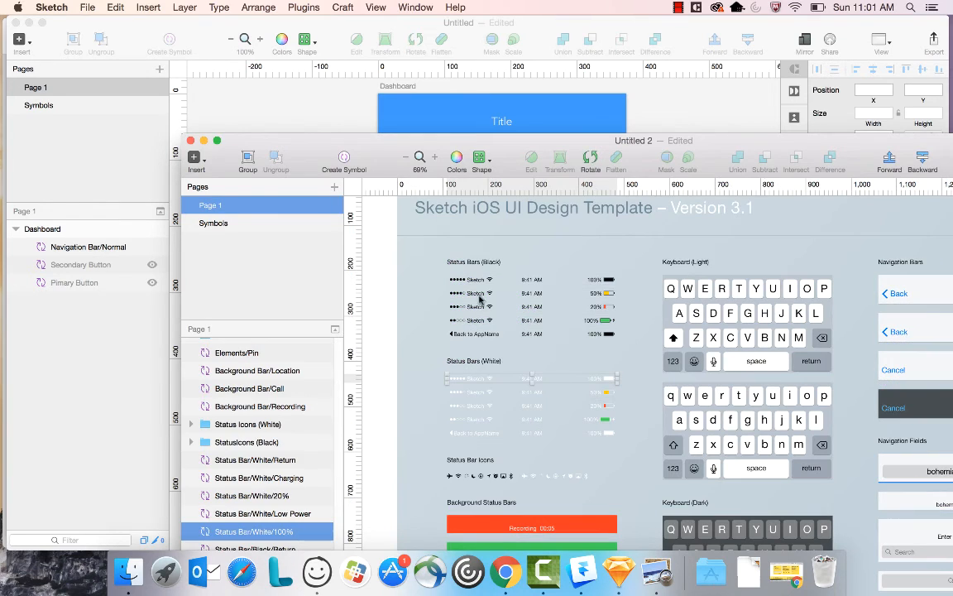
right_click(476, 382)
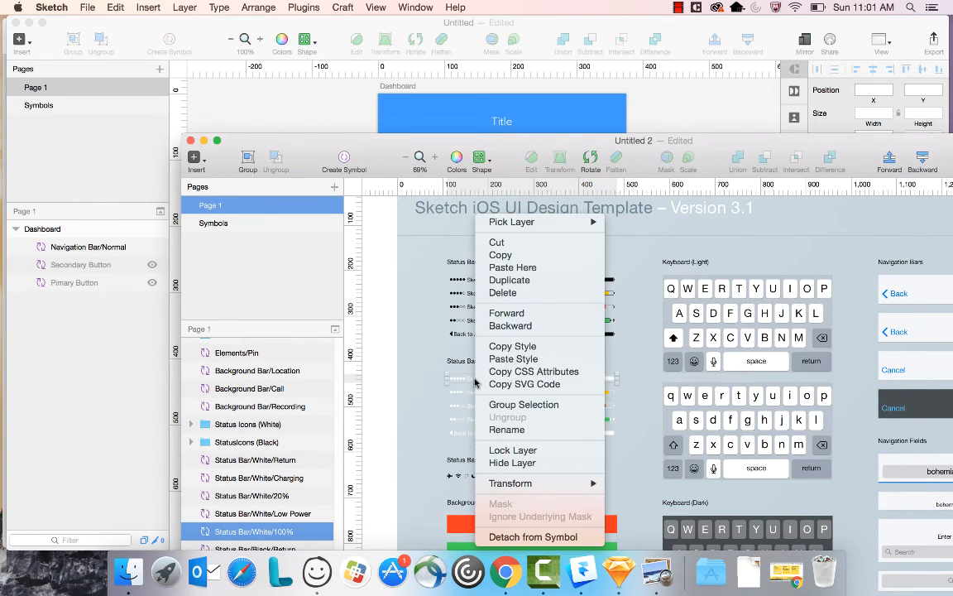
left_click(523, 257)
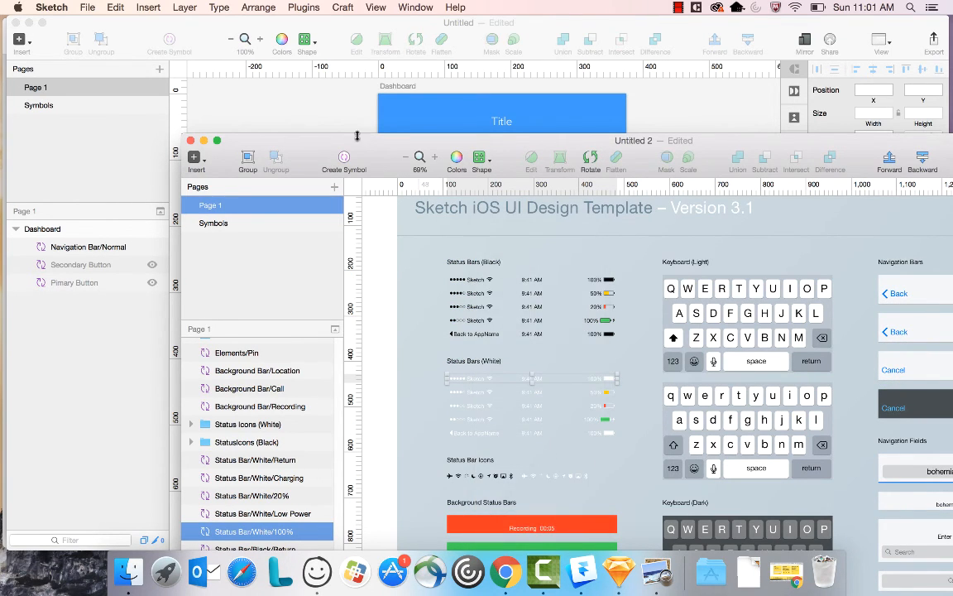
Paste the white status bar into the Dashboard artboard and place it over the navigation bar at X 0, Y 0.
left_click(344, 125)
right_click(463, 182)
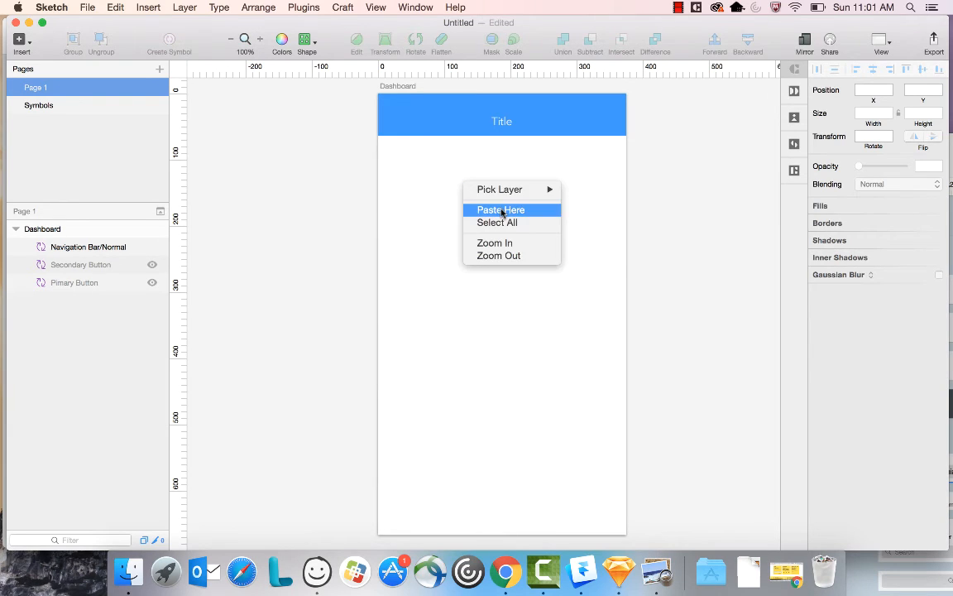
left_click(501, 211)
left_click_drag(508, 193, 428, 100)
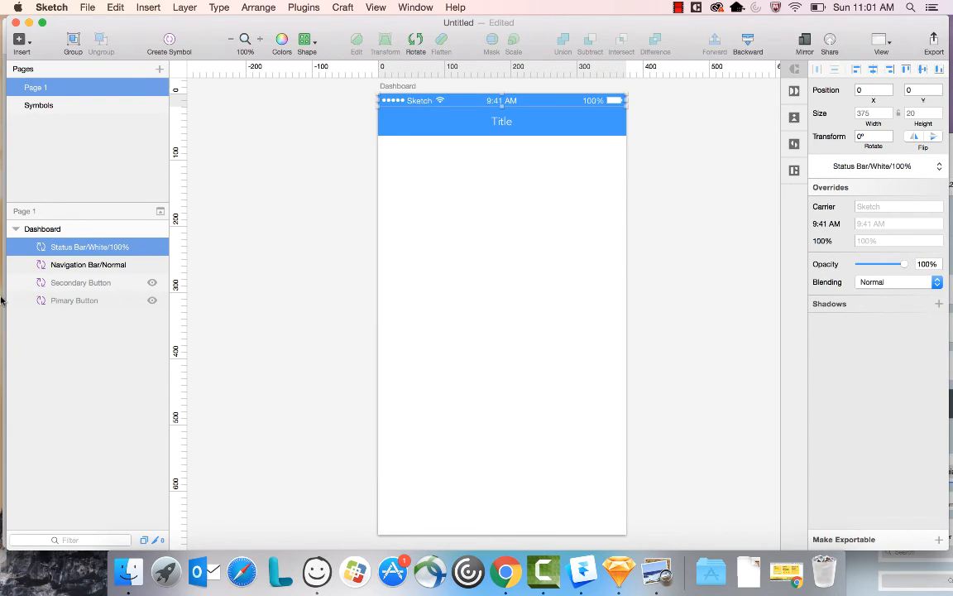
Group the status bar and navigation bar layers and name the group Header.
left_click(76, 265)
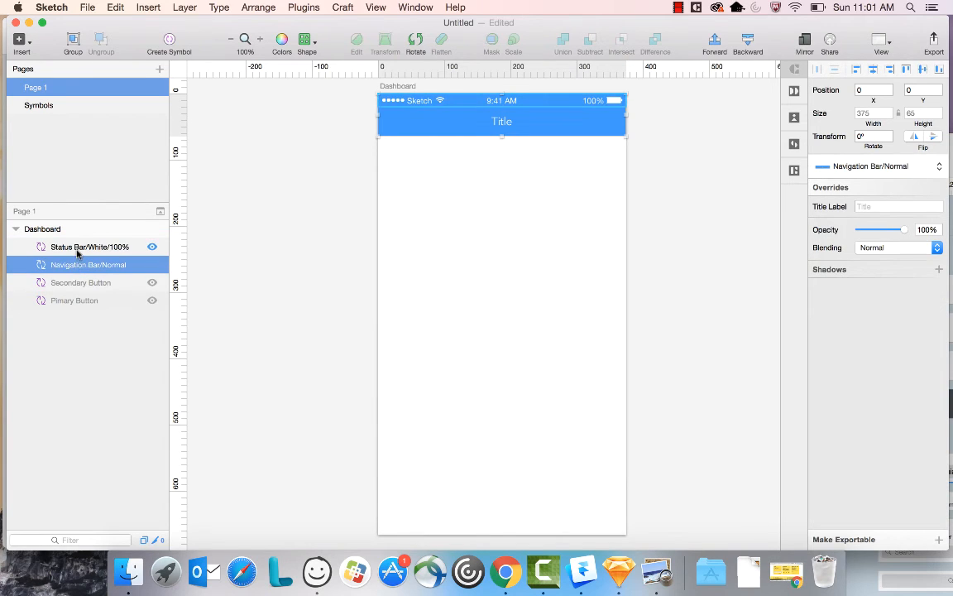
left_click(77, 248, "shift")
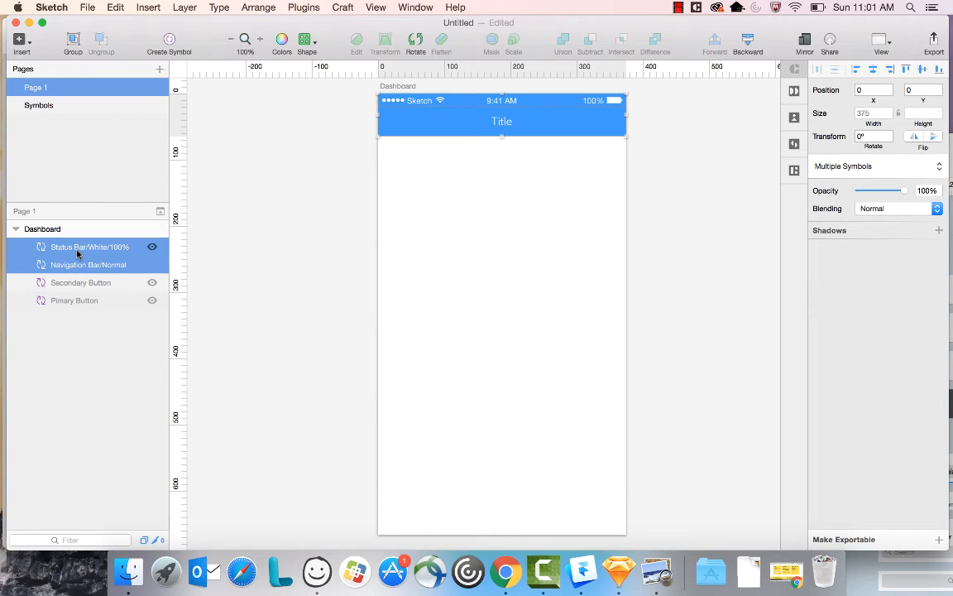
key("super+g")
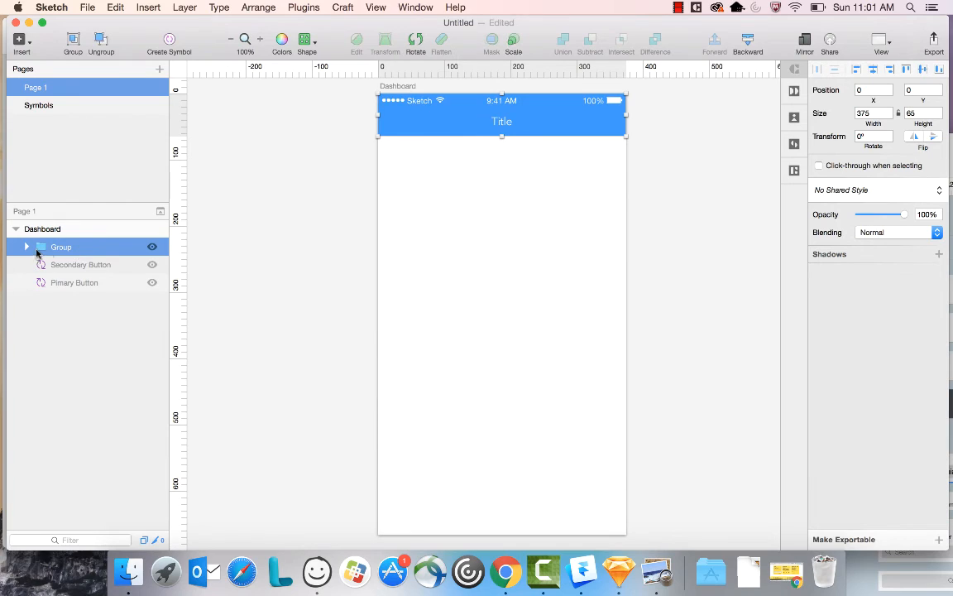
double_click(61, 246)
type("Head")
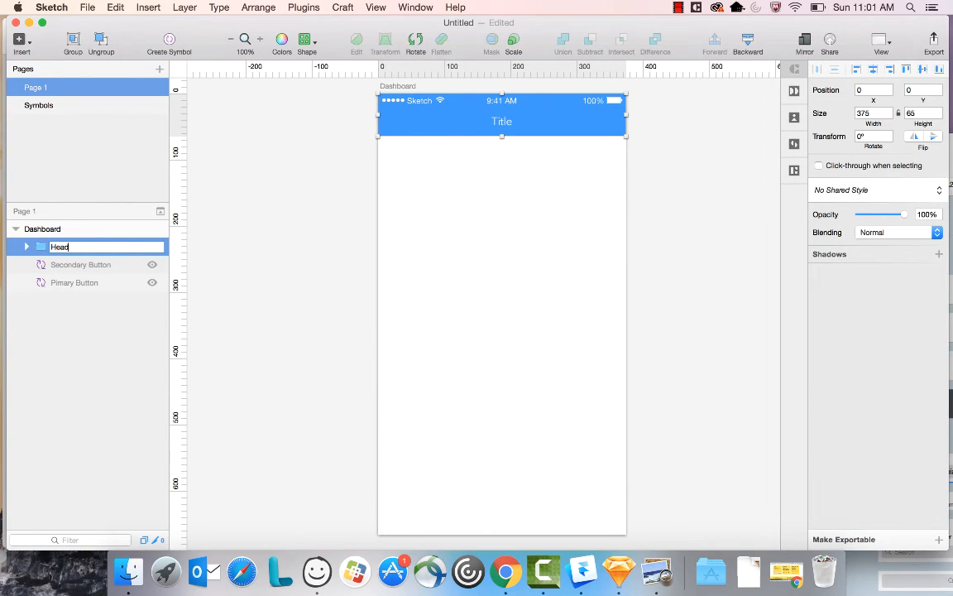
type("er")
key("Return")
left_click(238, 217)
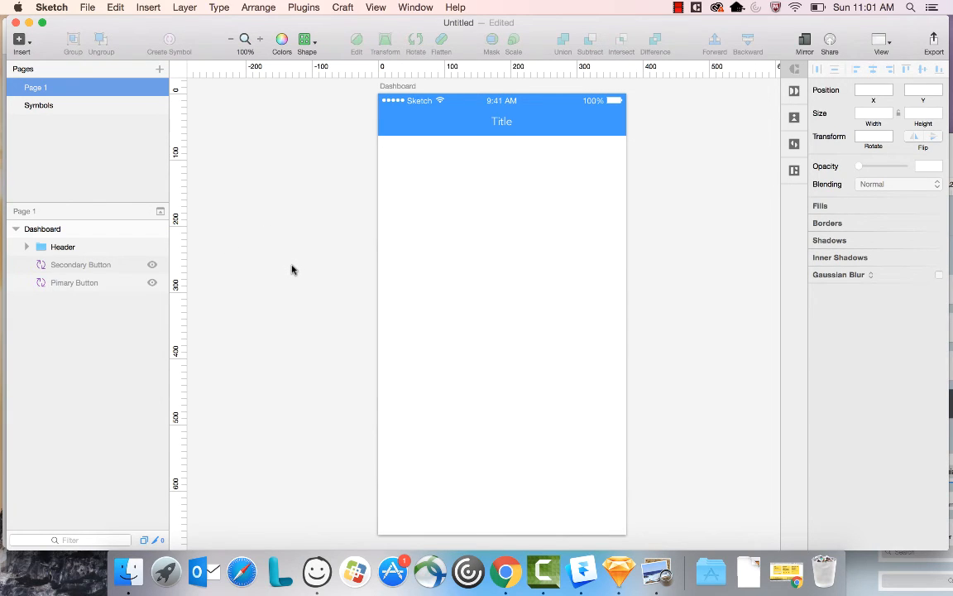
Briefly show the hidden Secondary Button layer on the Dashboard artboard, and hide it again.
left_click(84, 264)
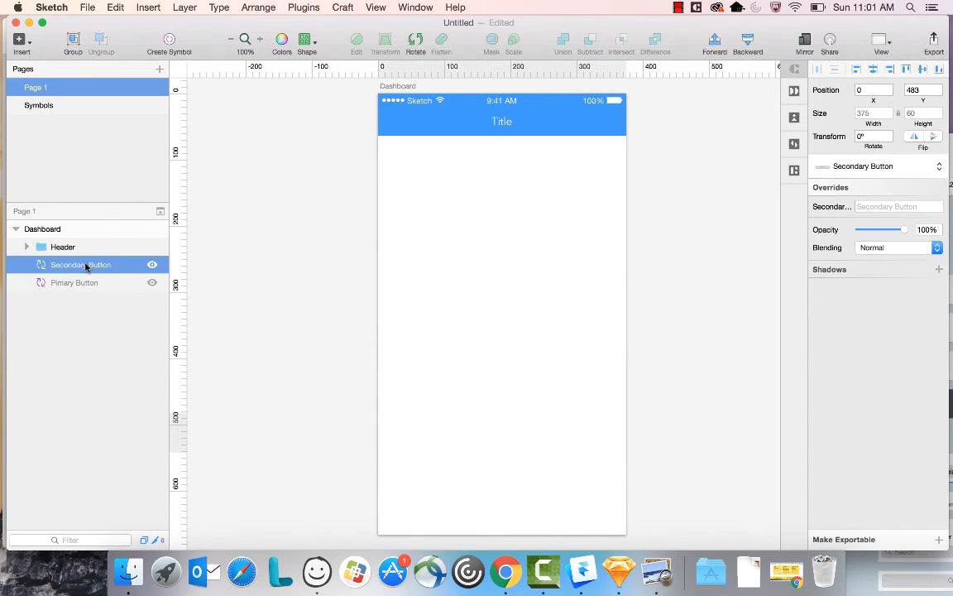
left_click(153, 265)
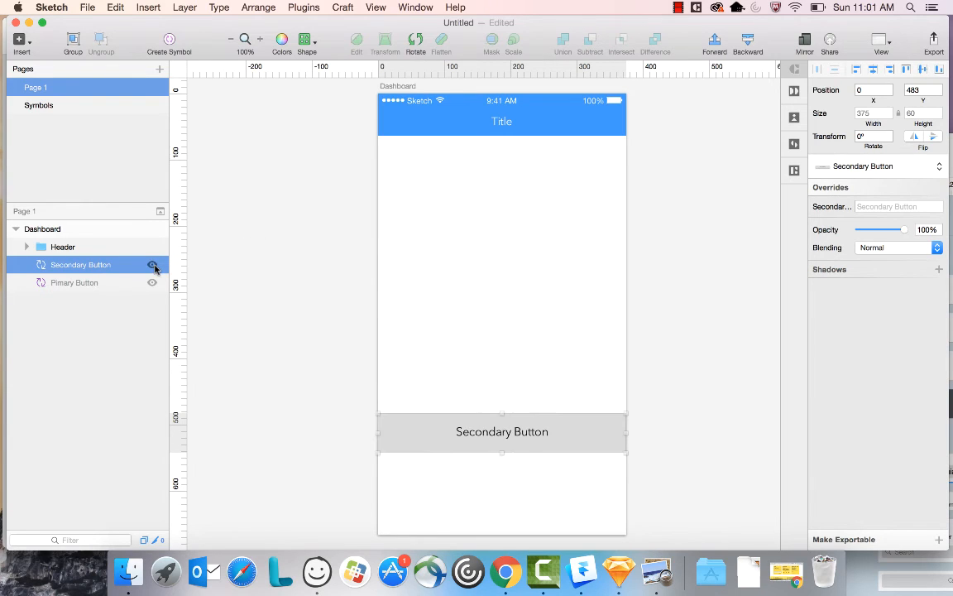
left_click(152, 265)
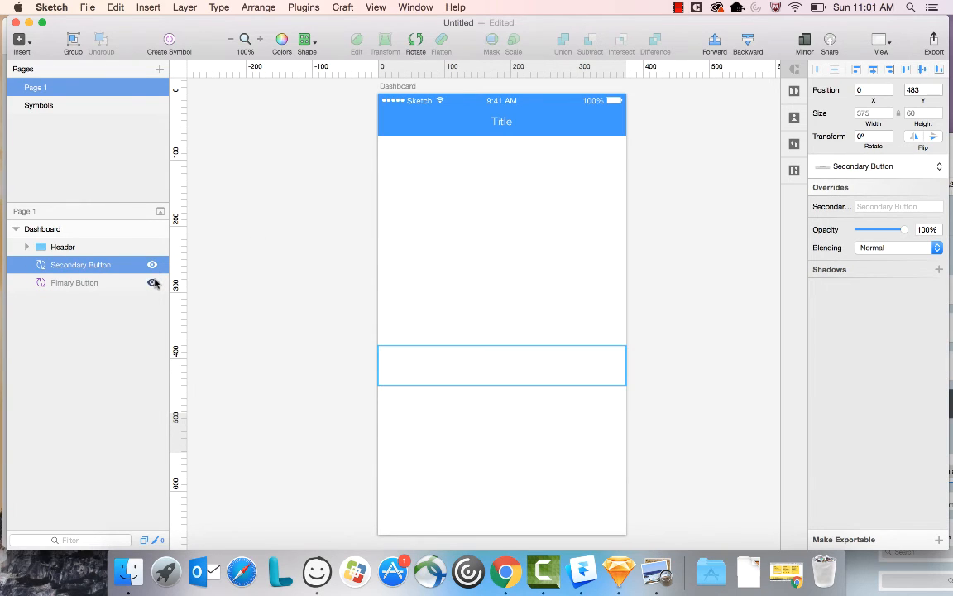
Show the hidden Pimary Button layer on the Dashboard artboard and override its label text with Login.
left_click(152, 283)
left_click(288, 315)
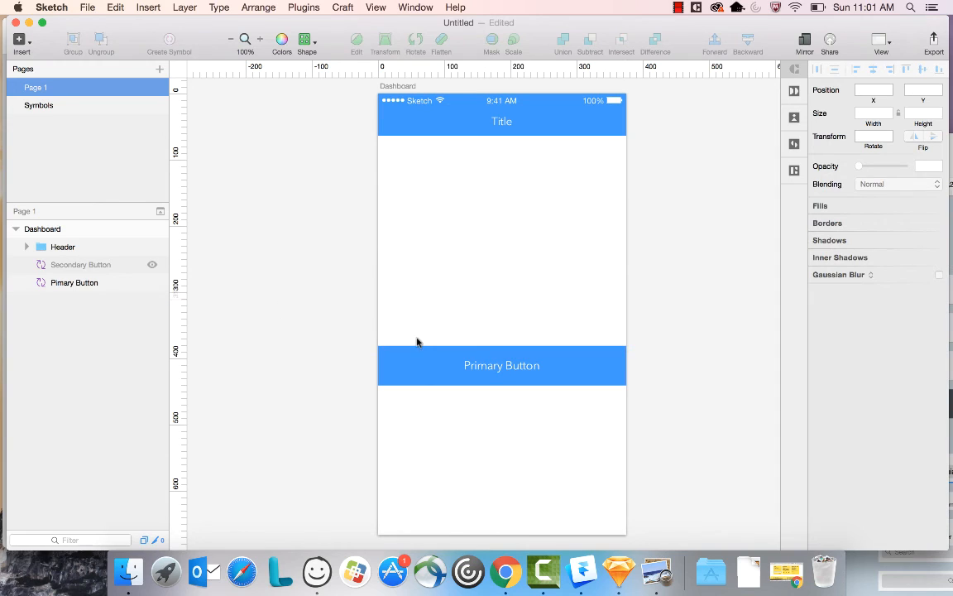
left_click(487, 375)
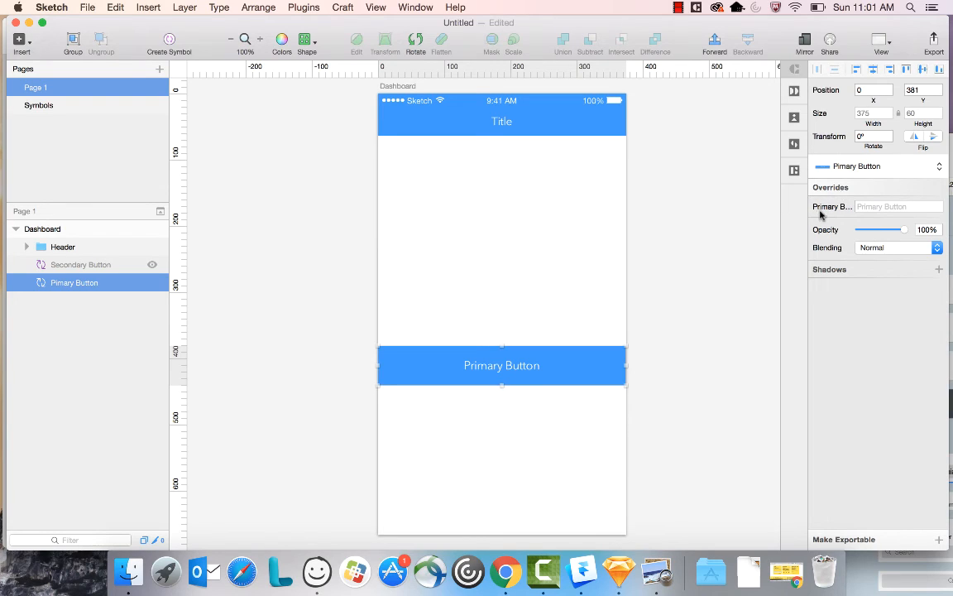
left_click(874, 207)
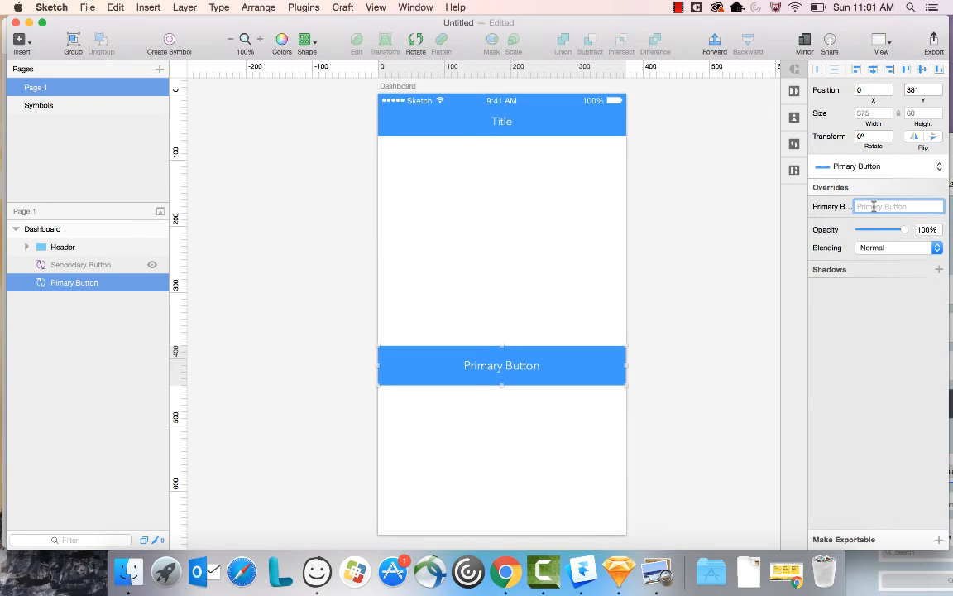
type("Login")
key("Return")
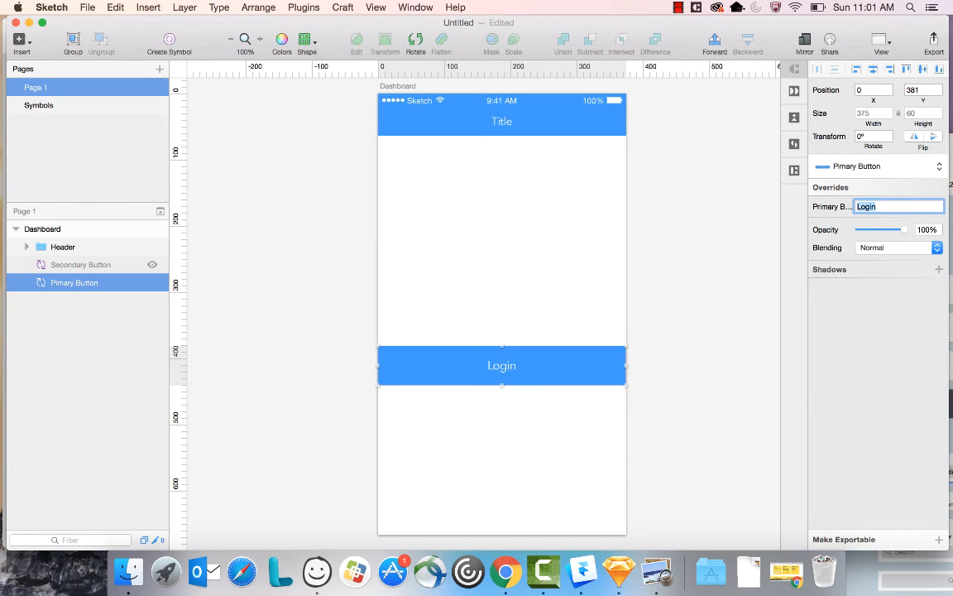
left_click(543, 295)
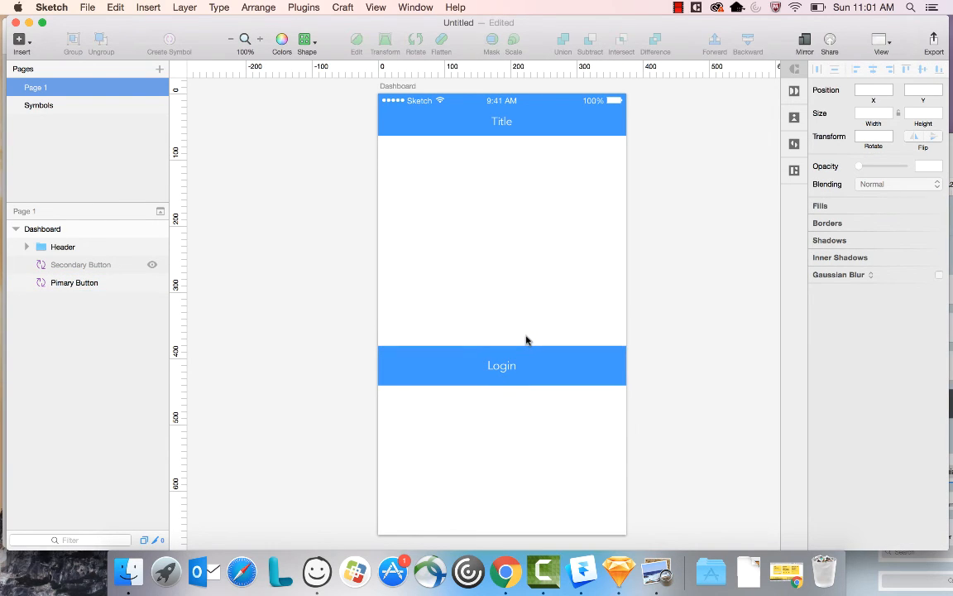
Insert another Pimary Button symbol below the Login button at about X -1, Y 544, and override its label with Register.
left_click(18, 41)
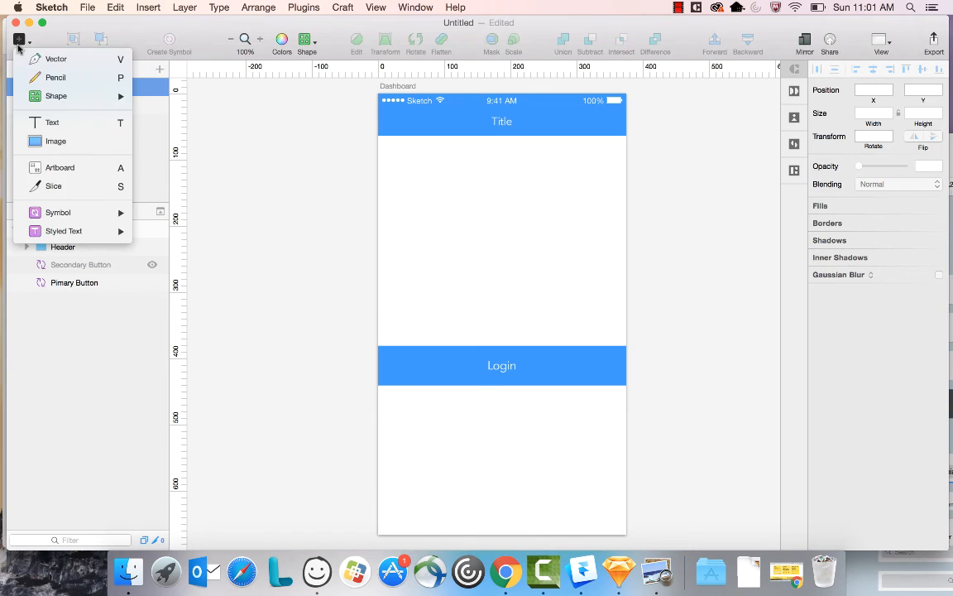
mouse_move(66, 213)
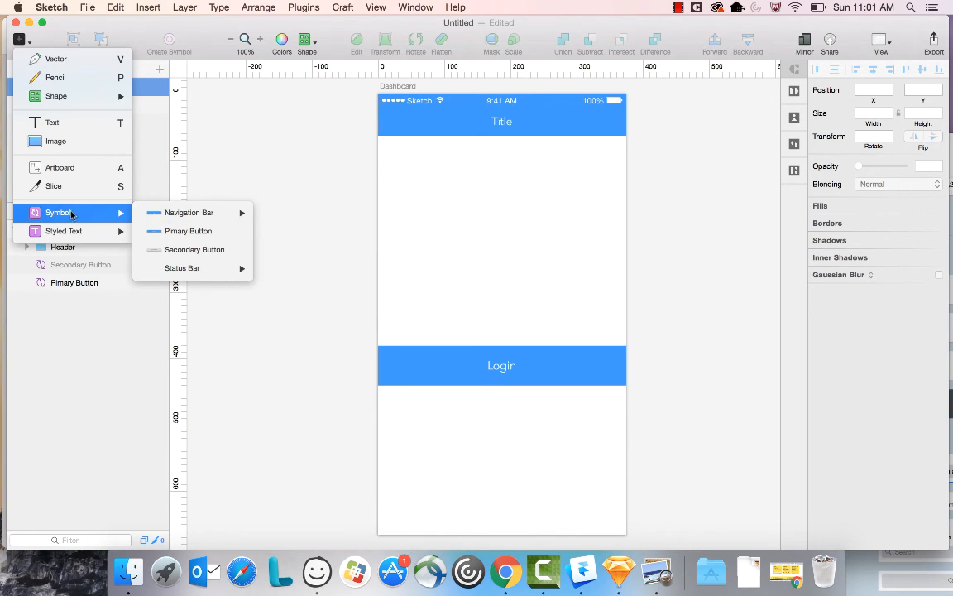
left_click(175, 232)
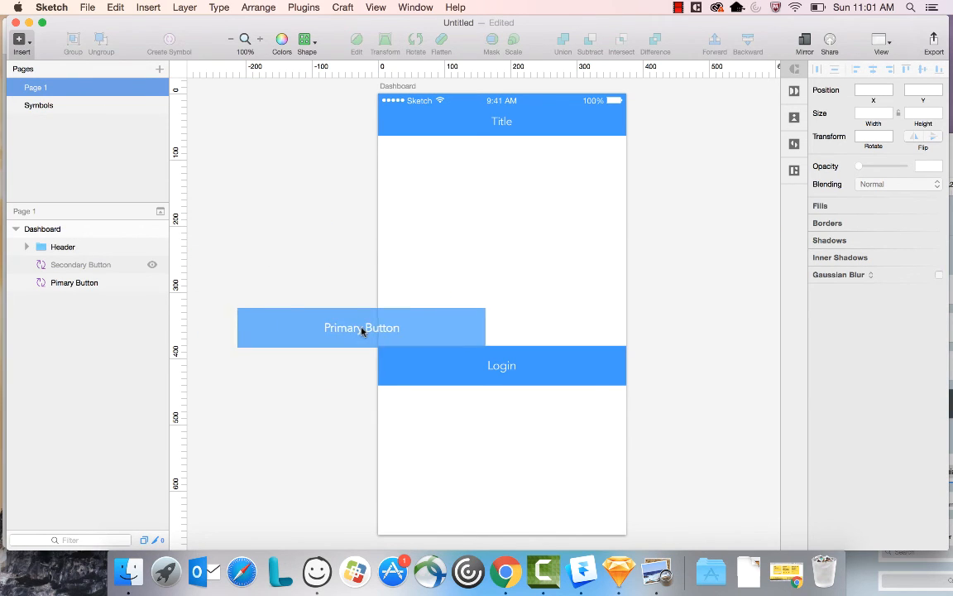
left_click(502, 474)
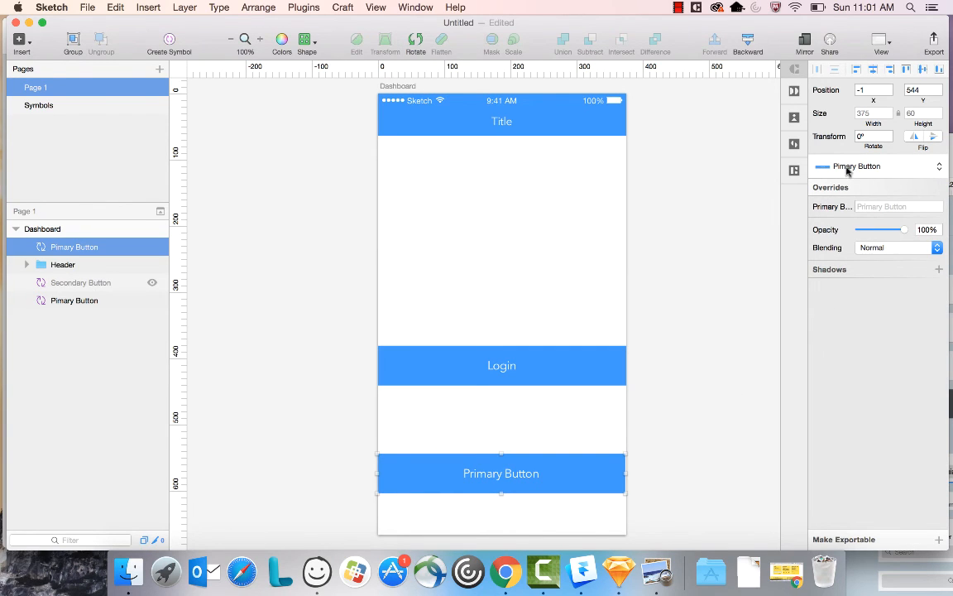
left_click(863, 203)
type("Register")
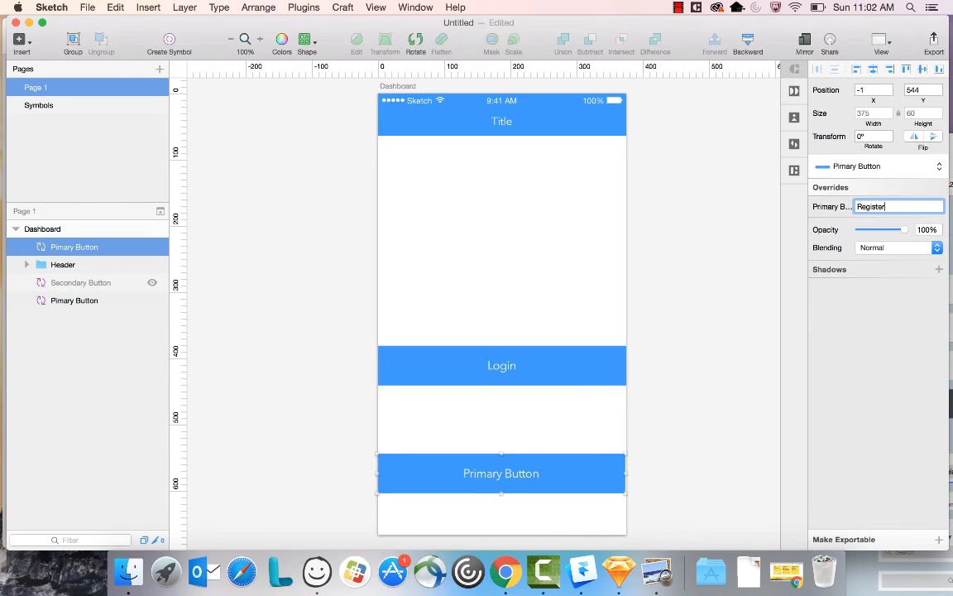
key("Return")
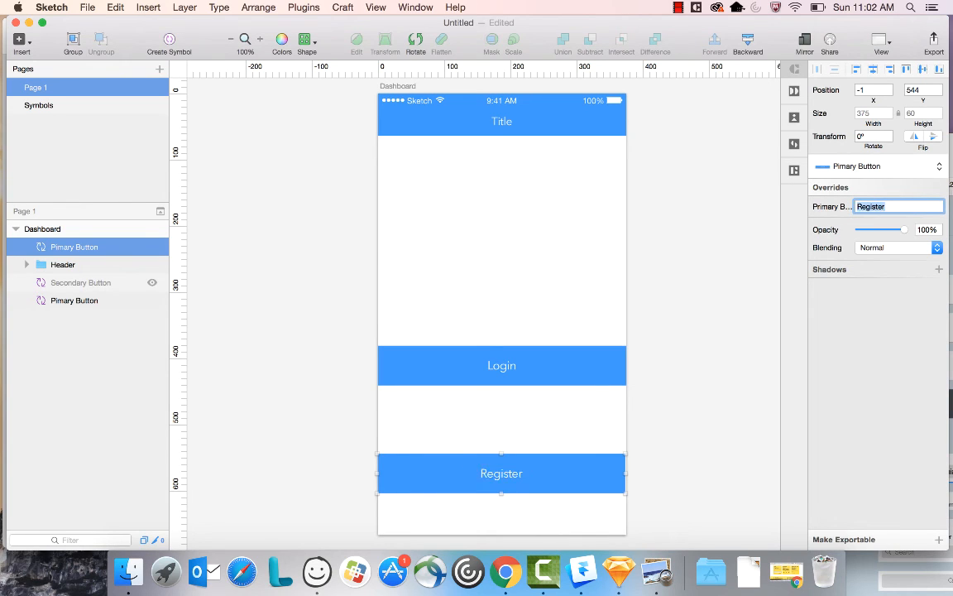
left_click(528, 429)
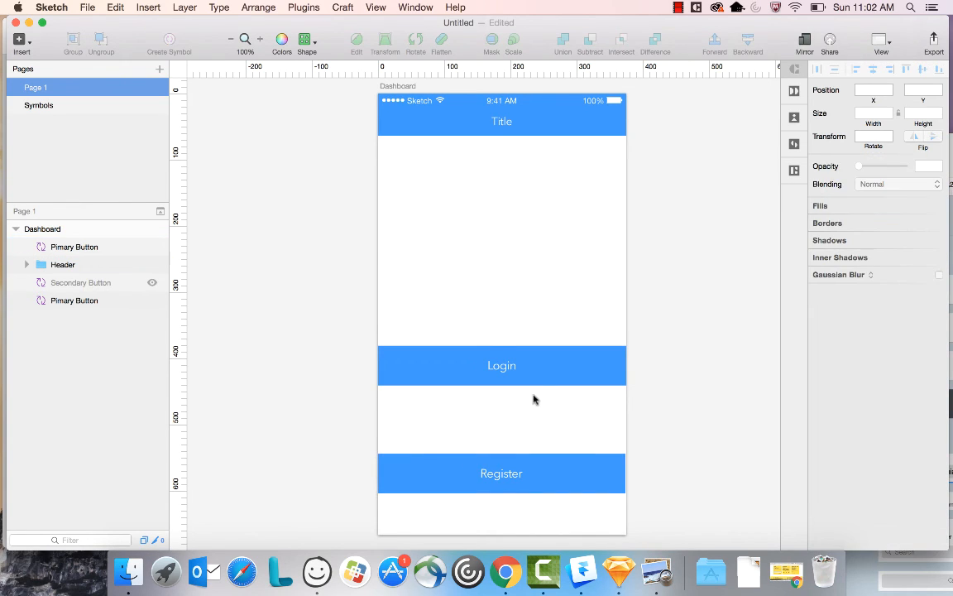
Open the Login button's symbol master, shift its rectangle's fill hue to a deeper blue, and return to the instance.
left_click(545, 365)
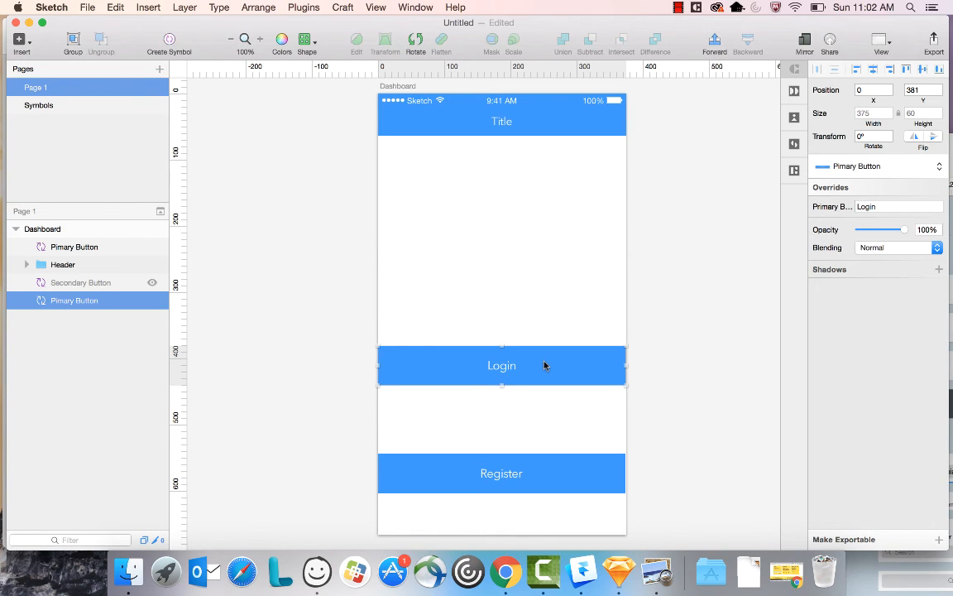
double_click(545, 365)
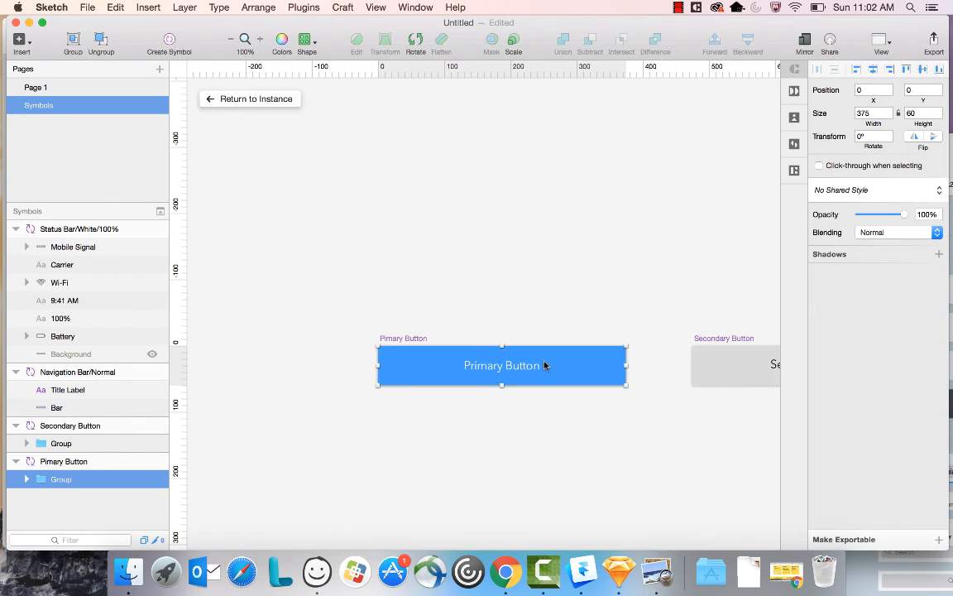
double_click(596, 356)
left_click(836, 278)
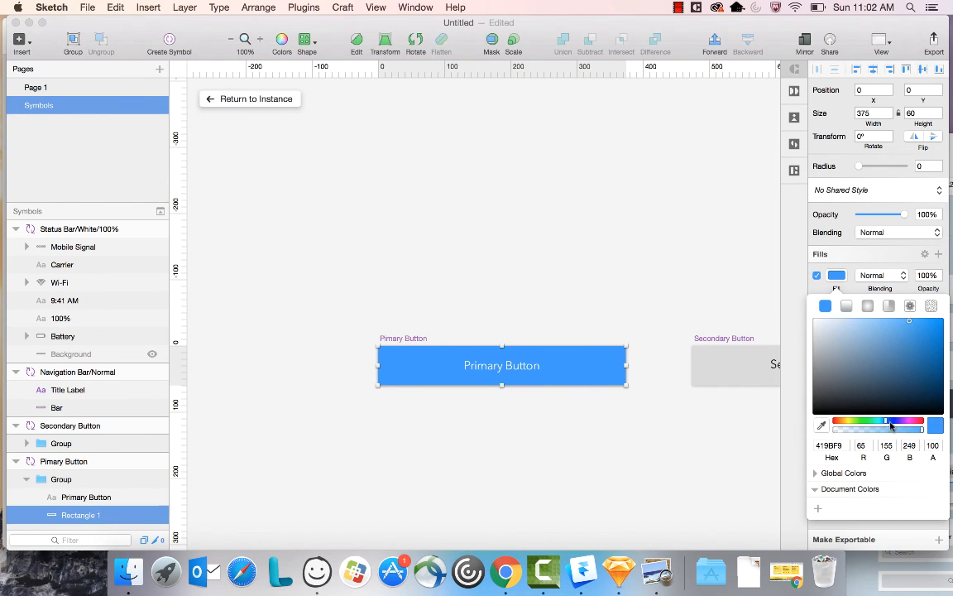
left_click_drag(892, 426, 897, 426)
left_click(675, 397)
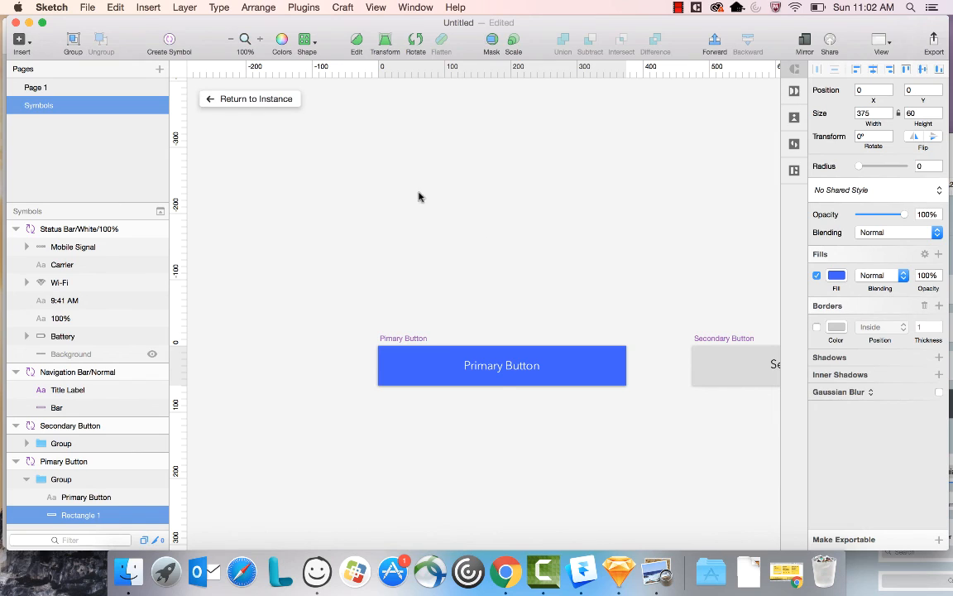
left_click(258, 102)
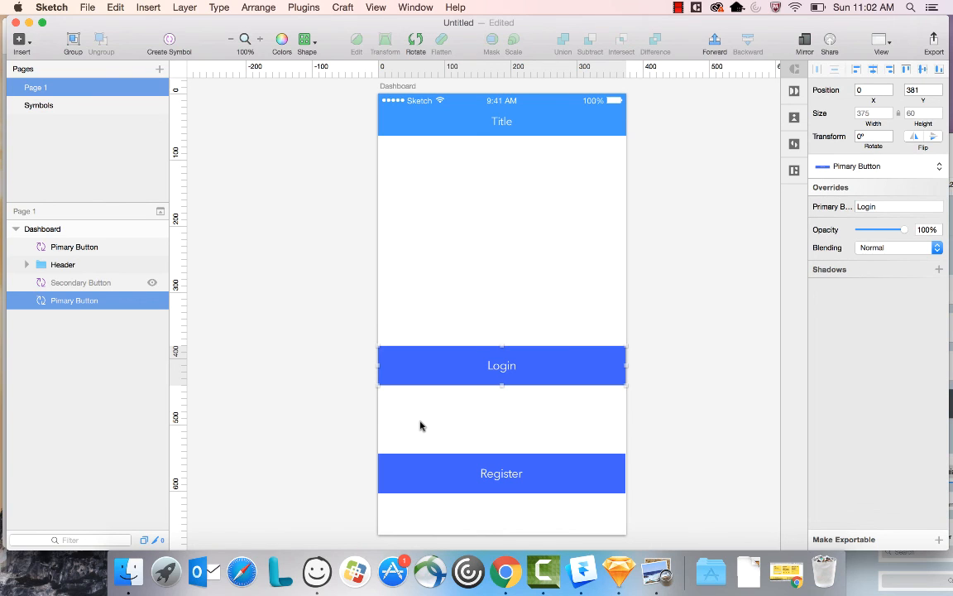
Undo the fill colour change on the Pimary Button symbol master and go back to Page 1.
key("Return")
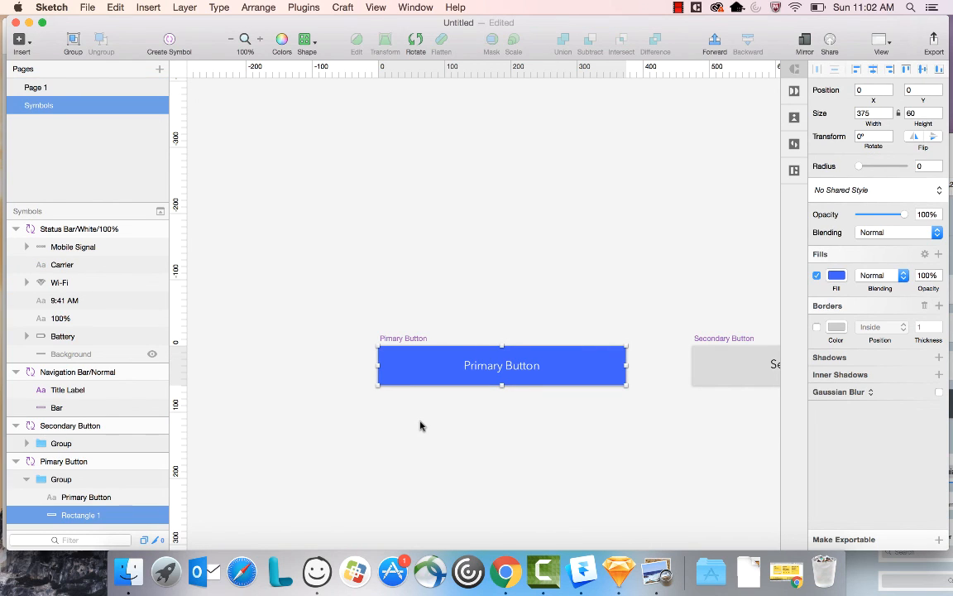
key("super+z")
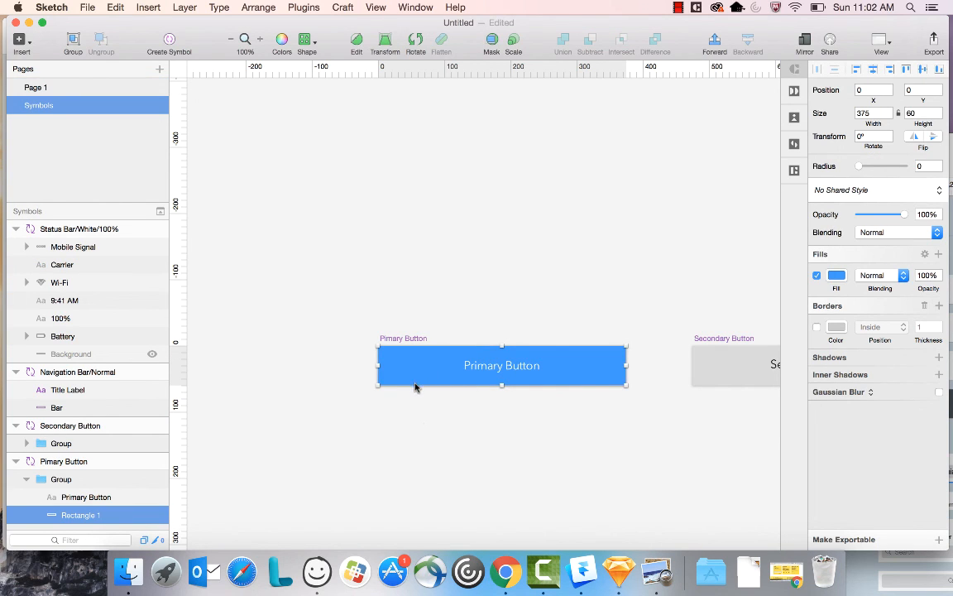
left_click(424, 409)
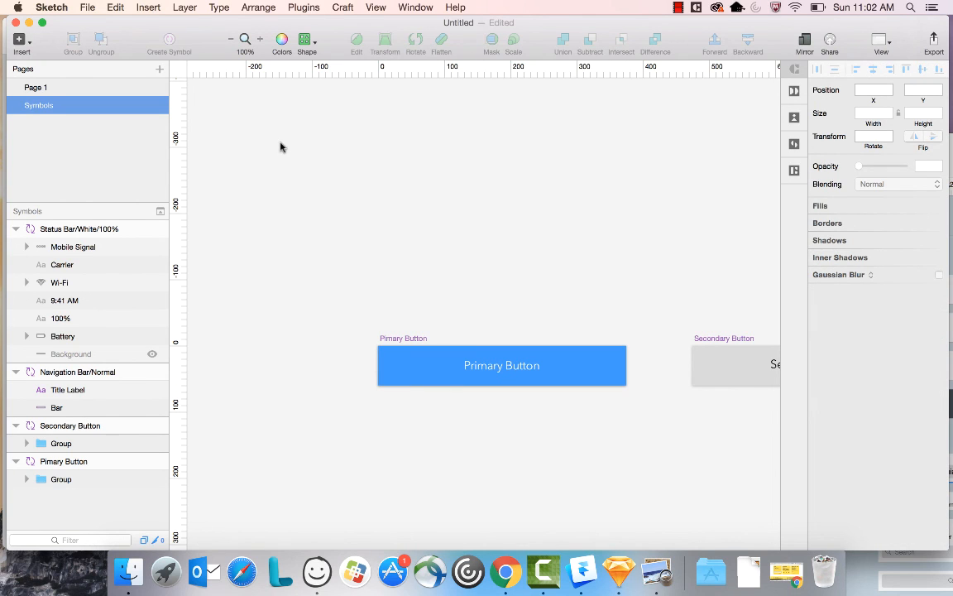
left_click(56, 89)
left_click(318, 279)
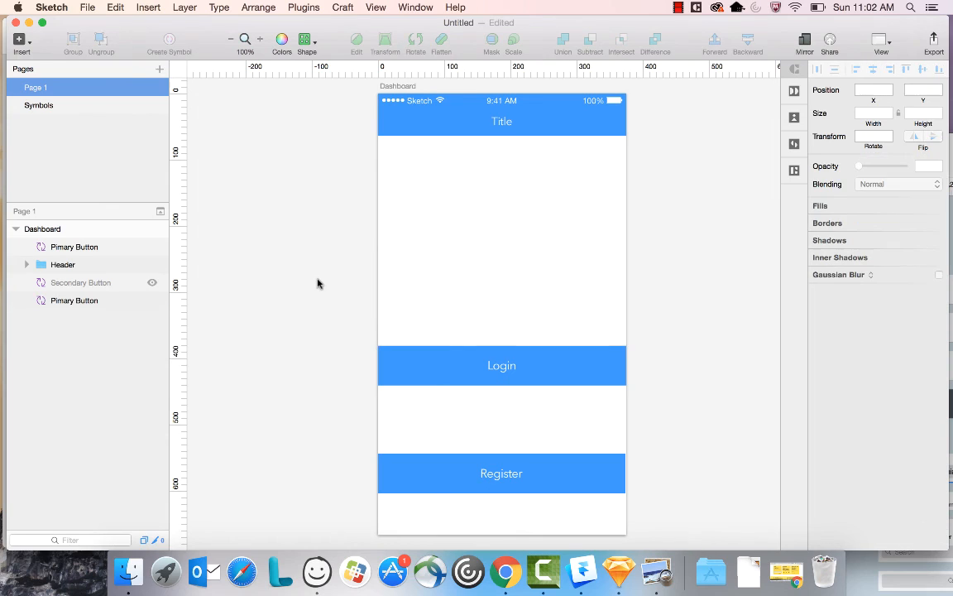
Delete the Register button instance and show the hidden Secondary Button layer on the Dashboard artboard.
left_click(529, 474)
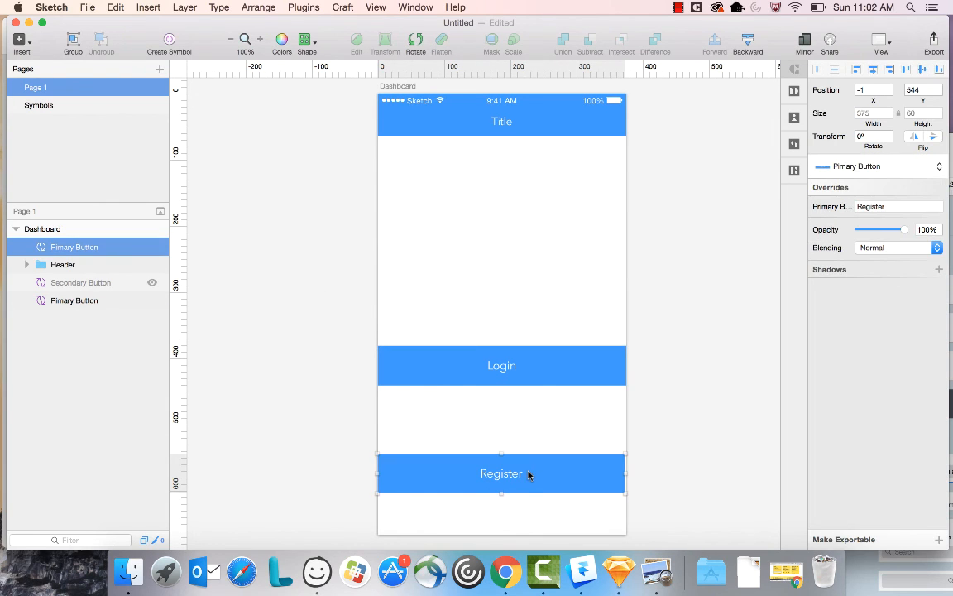
key("Delete")
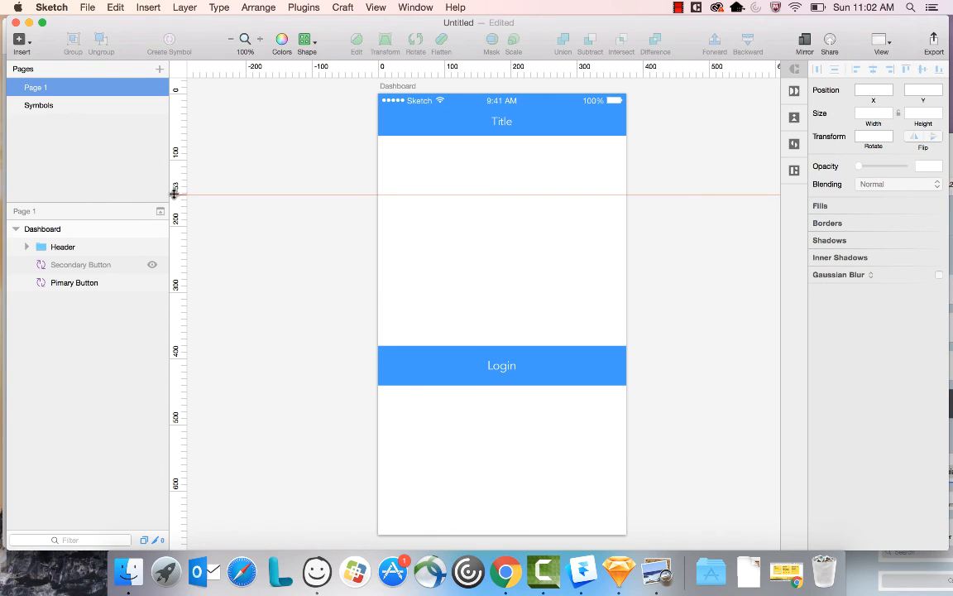
left_click(152, 264)
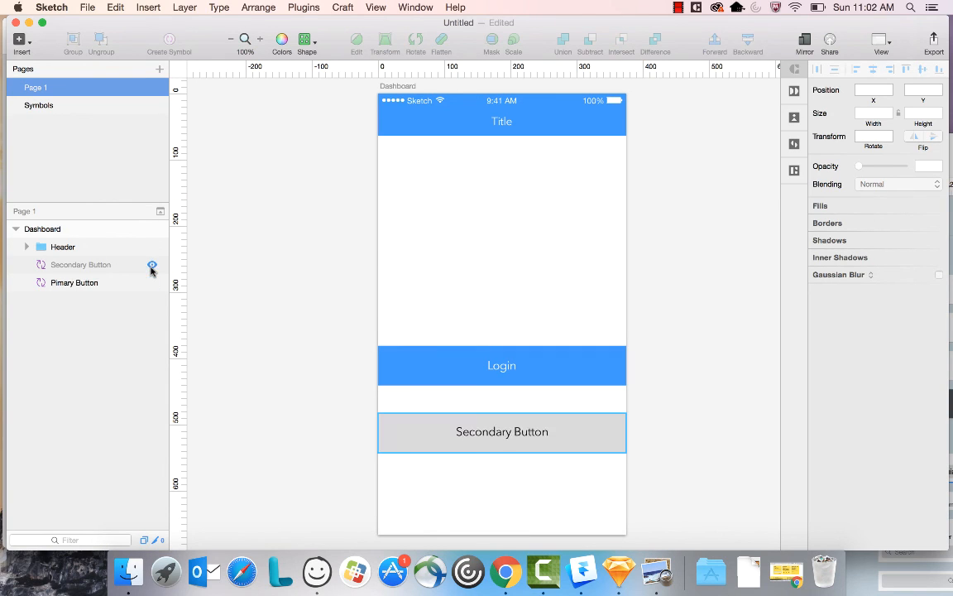